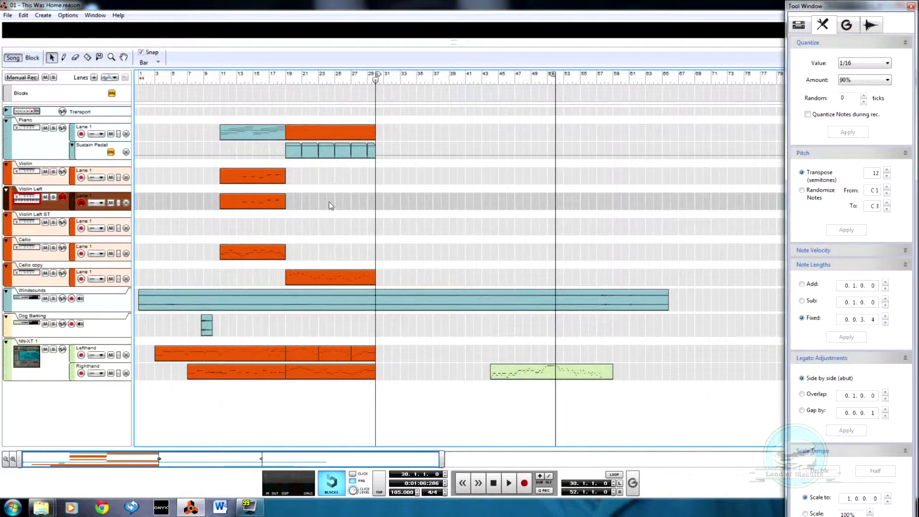
# Step: Play the song from bar 19 while examining the instrument rack and the arrangement
pyautogui.click(285, 80)
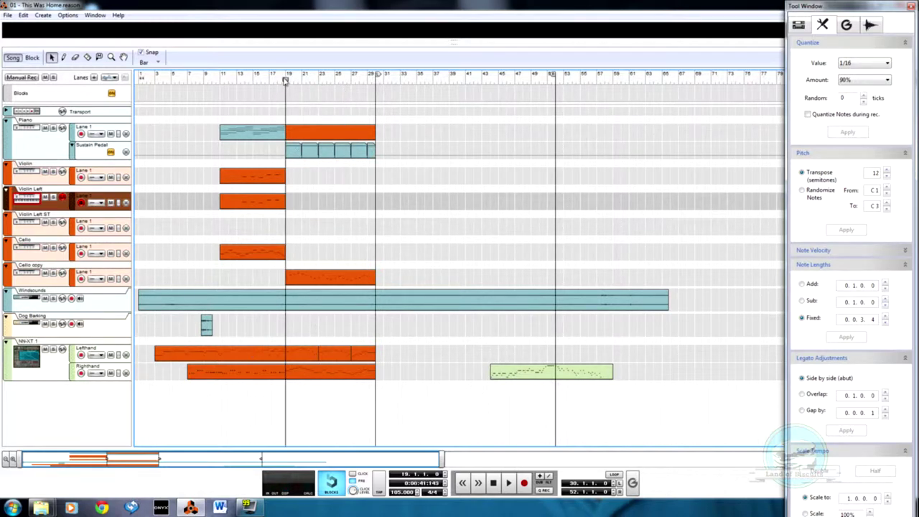
pyautogui.press('space')
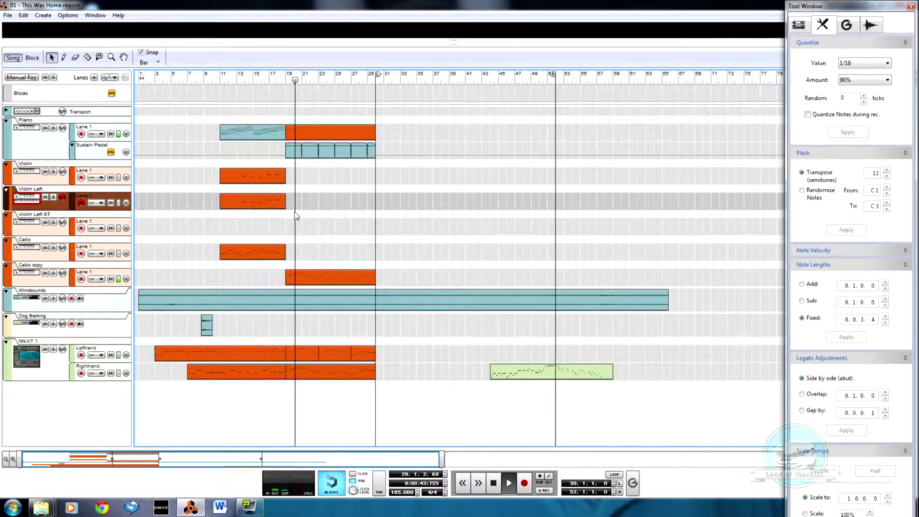
pyautogui.press('F6')
pyautogui.scroll(3, 470, 277)
pyautogui.scroll(-3, 470, 277)
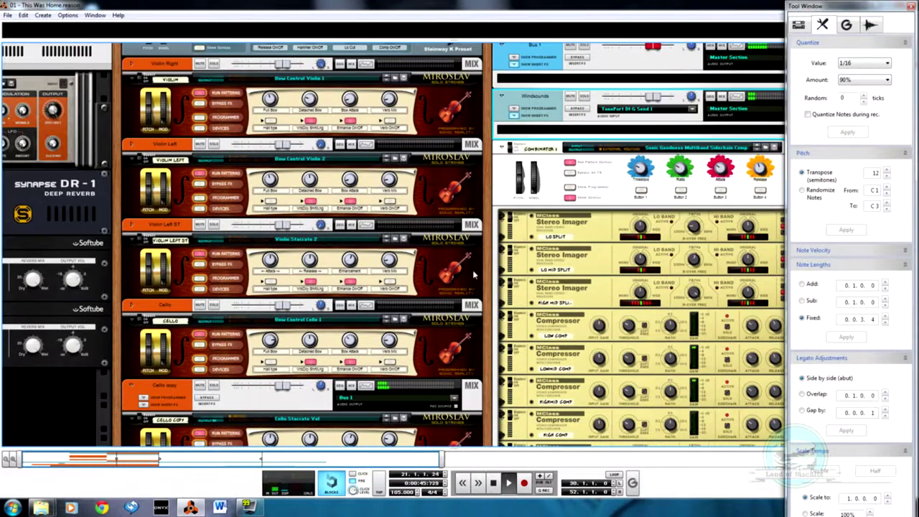
pyautogui.press('F7')
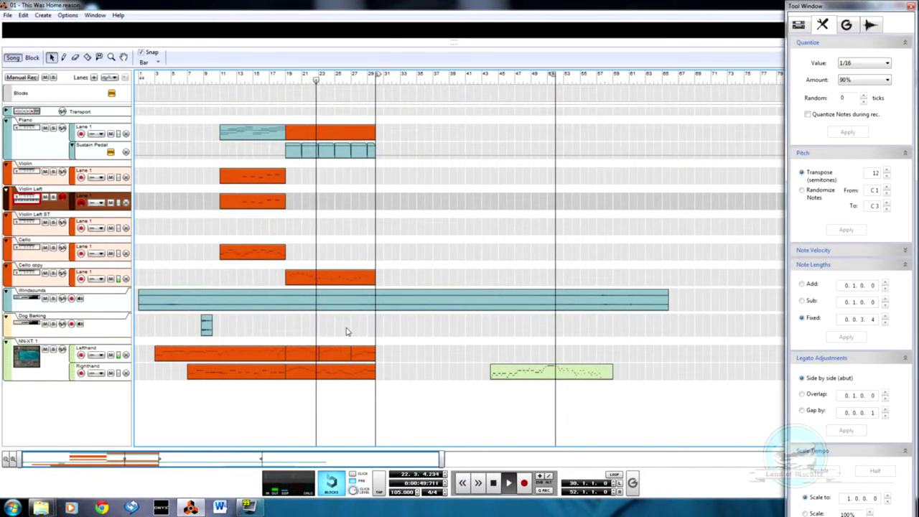
pyautogui.press('F6')
pyautogui.press('F7')
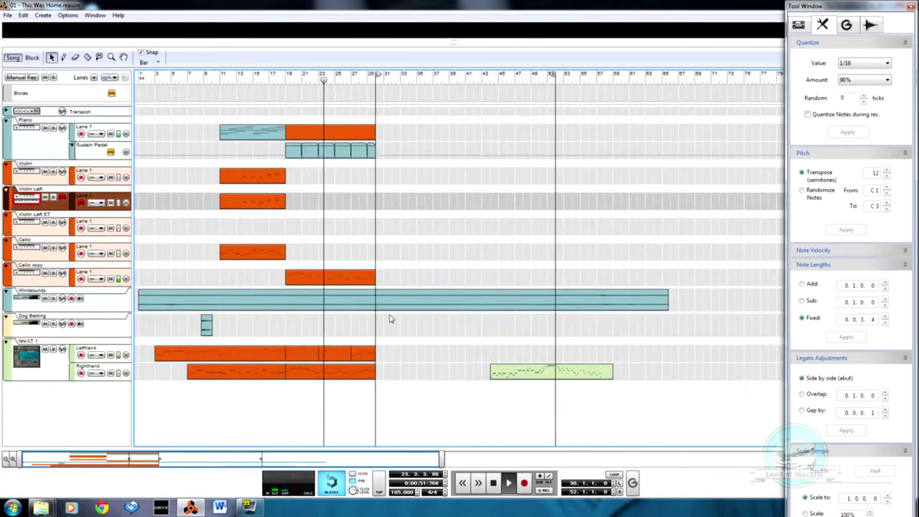
# Step: Set the level of the Windsounds audio clip to 1.21 dB
pyautogui.click(403, 296)
pyautogui.moveTo(404, 297); pyautogui.dragTo(404, 293)
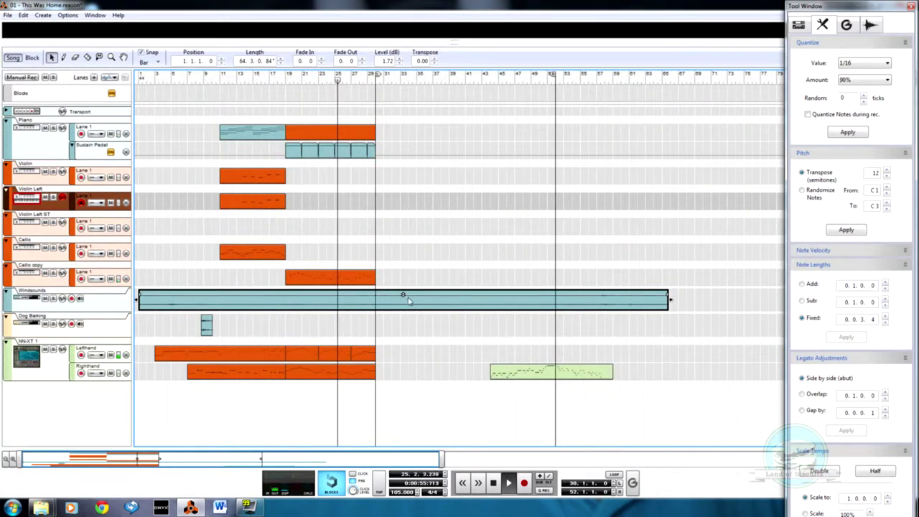
pyautogui.press('F6')
pyautogui.press('F7')
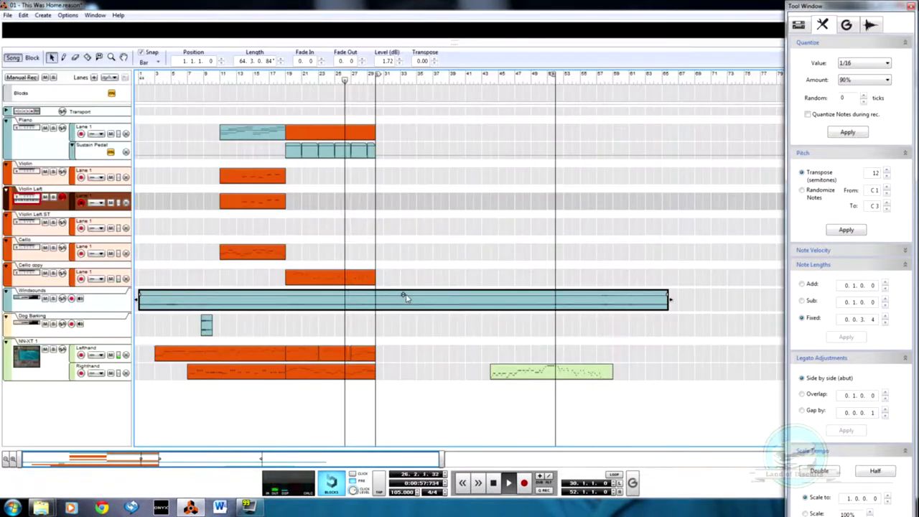
pyautogui.moveTo(402, 293); pyautogui.dragTo(402, 297)
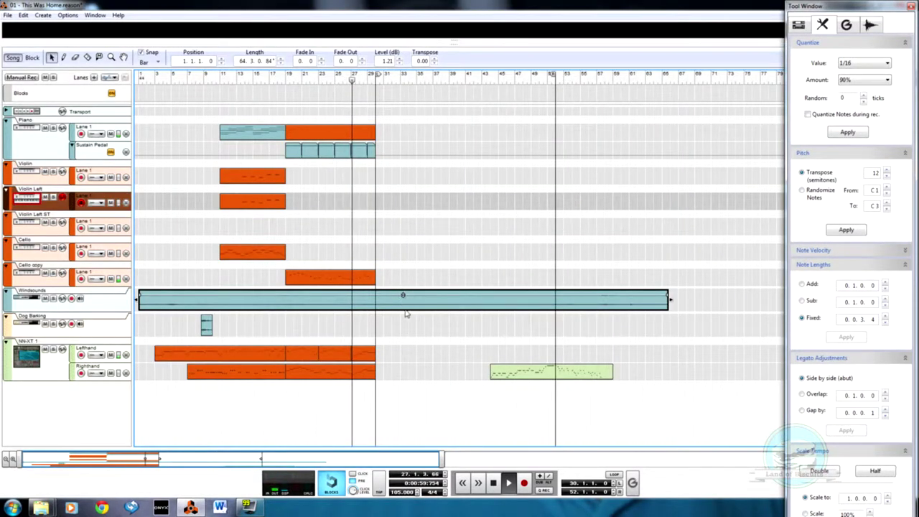
# Step: Inspect the rack and mixer during playback, and move the song position back to bar 11
pyautogui.press('F6')
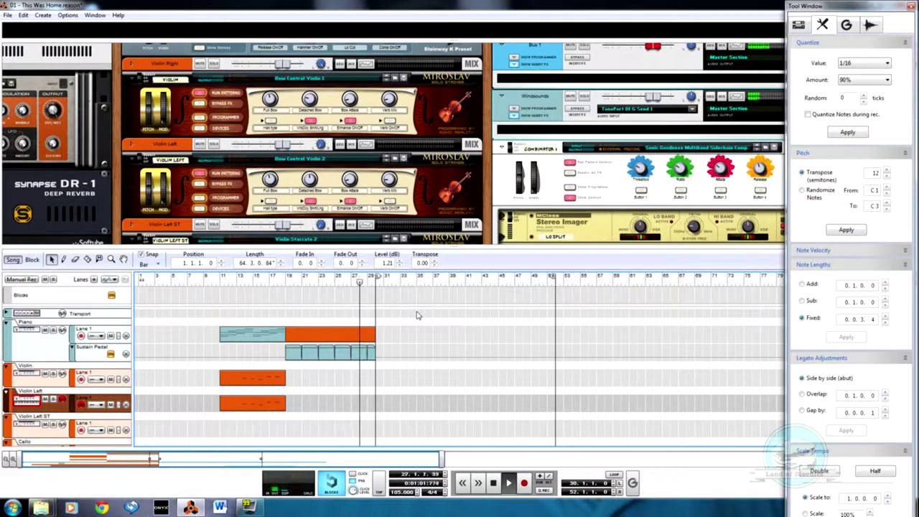
pyautogui.press('F6')
pyautogui.press('F5')
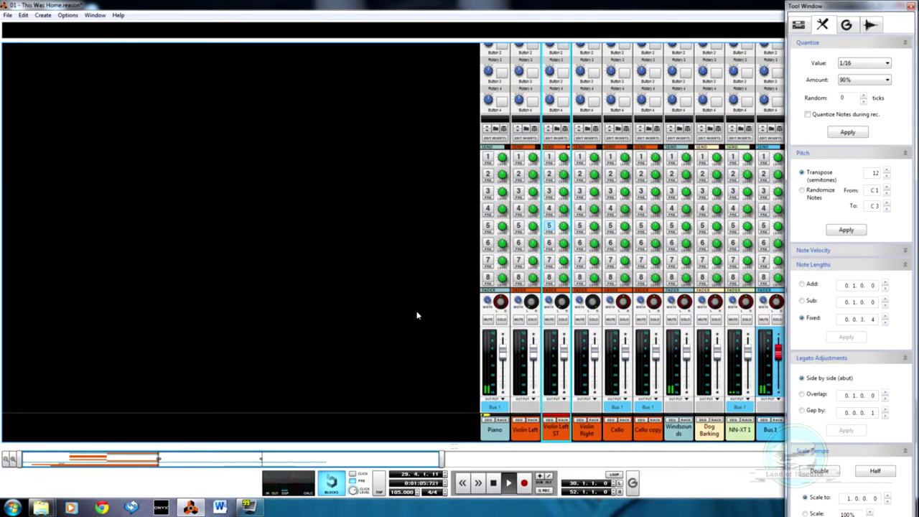
pyautogui.press('F7')
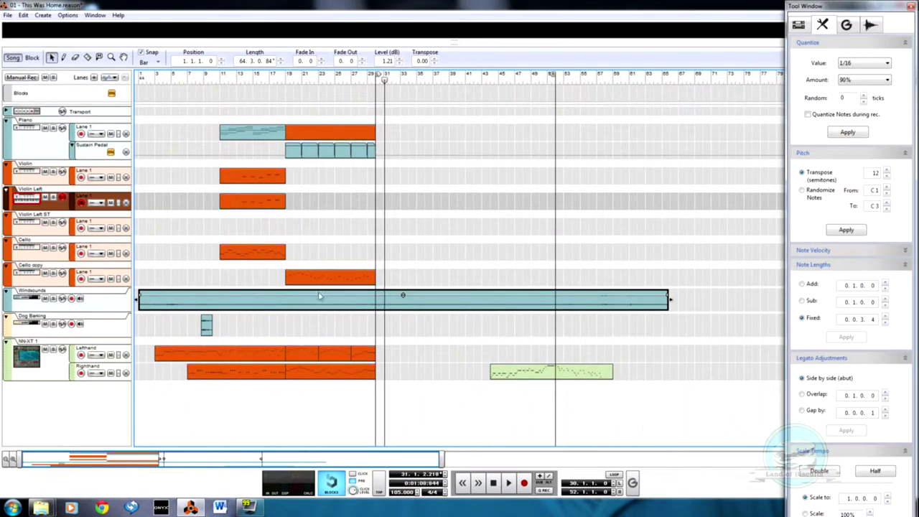
pyautogui.click(221, 79)
pyautogui.press('space')
pyautogui.press('F6')
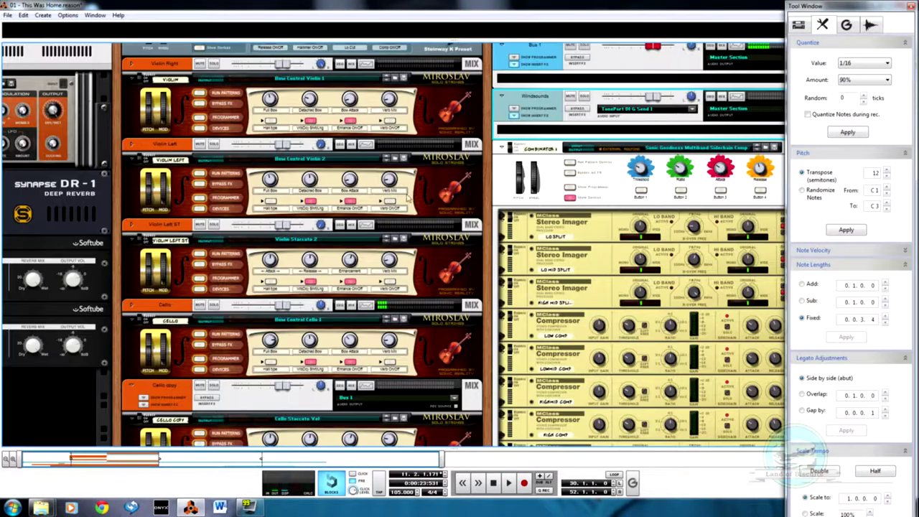
# Step: Close the Tool Window and solo the Violin Left channel in the mixer
pyautogui.press('F5')
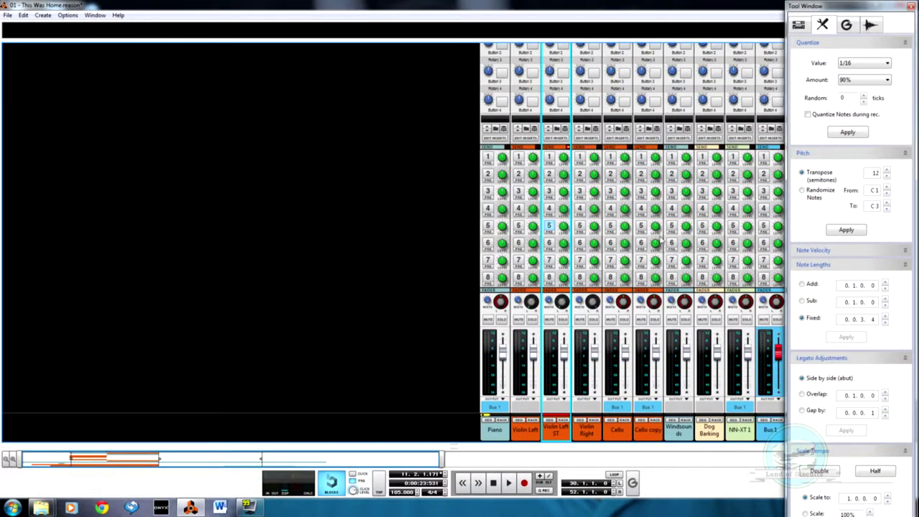
pyautogui.click(910, 5)
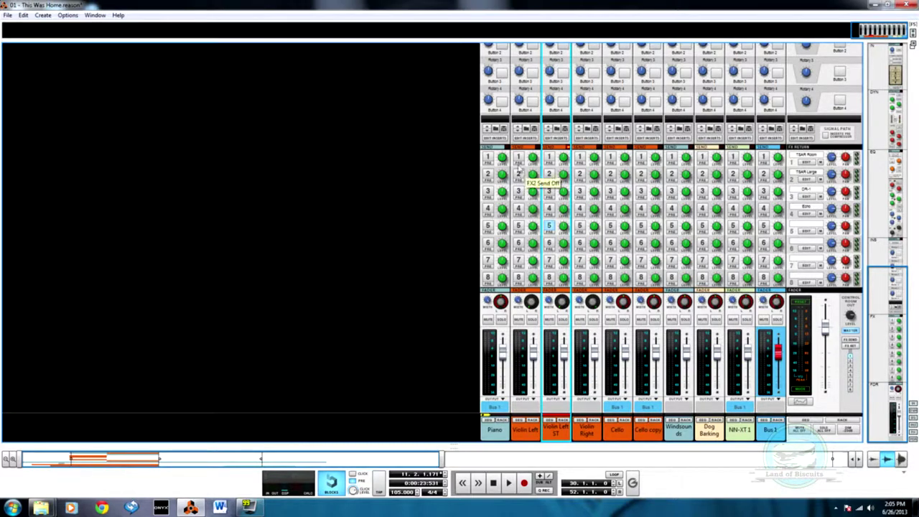
pyautogui.click(532, 318)
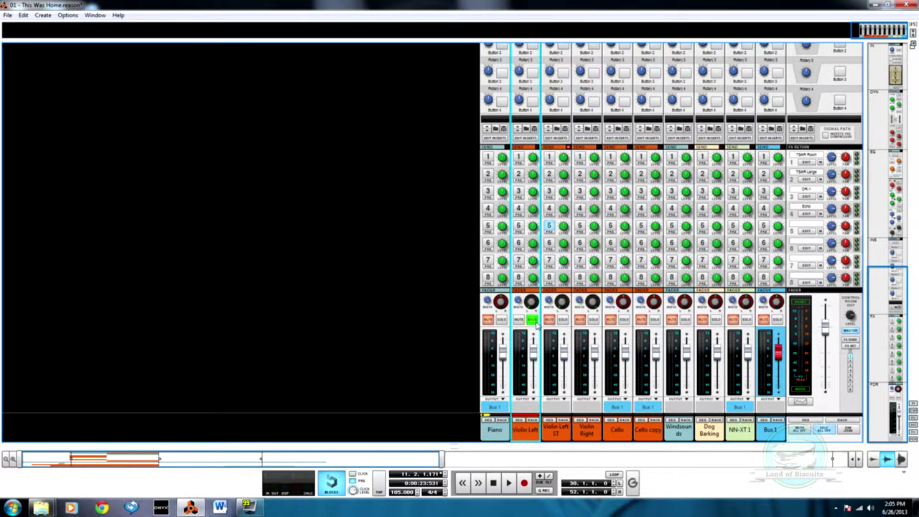
# Step: Set the left and right locators to bars 13 and 19, and start playback from bar 13
pyautogui.press('F7')
pyautogui.keyDown('alt'); pyautogui.click(237, 280); pyautogui.keyUp('alt')
pyautogui.keyDown('ctrl'); pyautogui.click(286, 280); pyautogui.keyUp('ctrl')
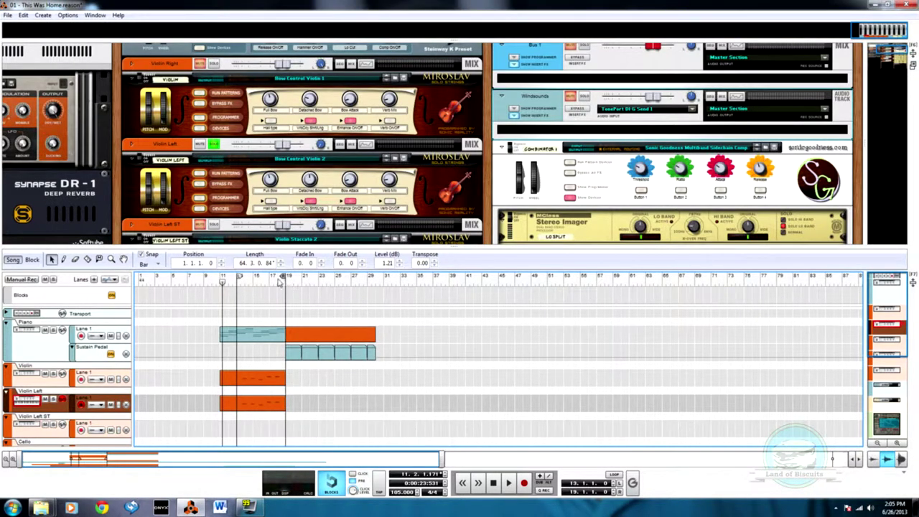
pyautogui.click(242, 280)
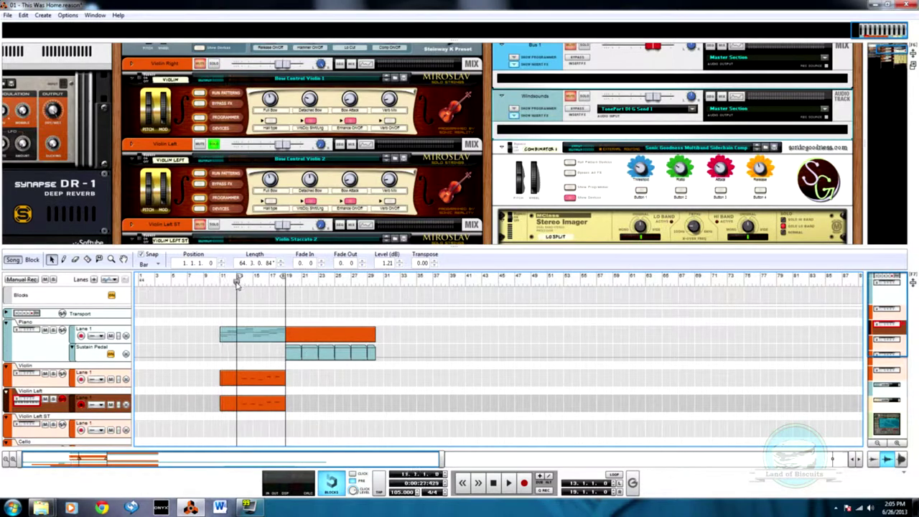
pyautogui.press('space')
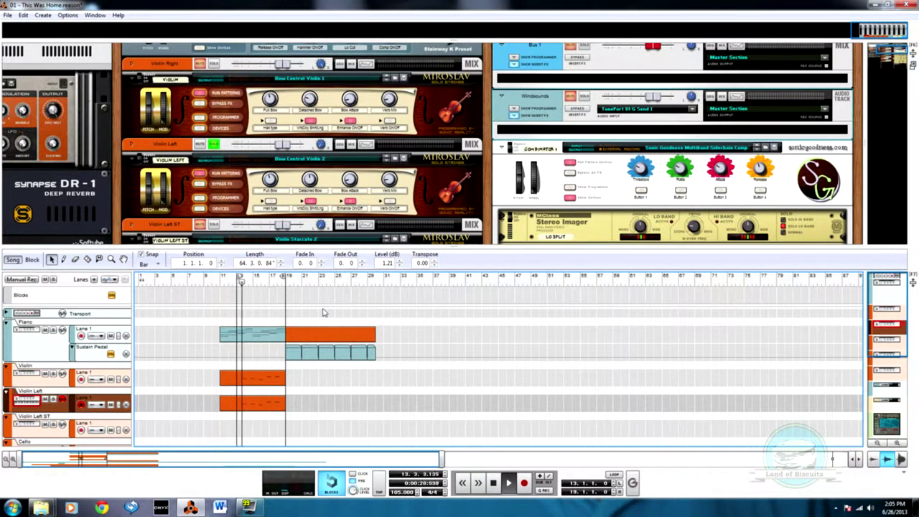
# Step: Turn off FX send 5 on the Violin Left ST mixer channel
pyautogui.press('F6')
pyautogui.press('F5')
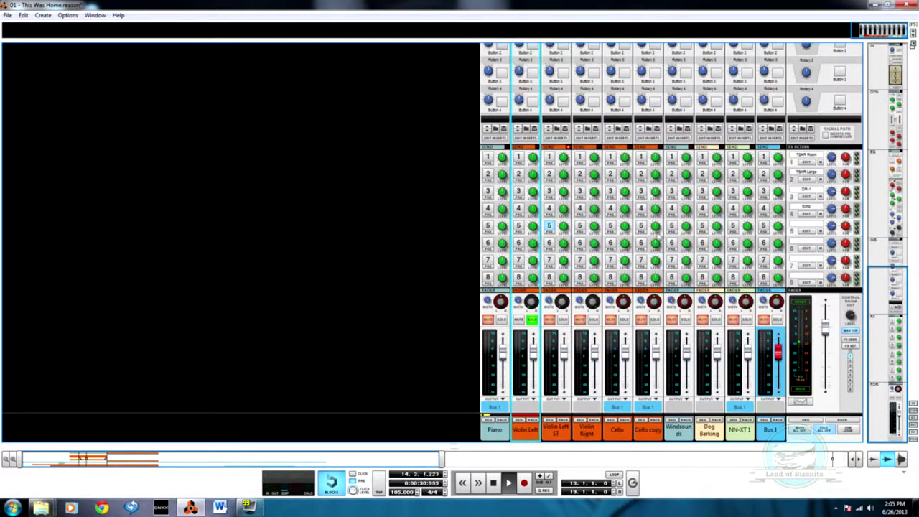
pyautogui.click(551, 227)
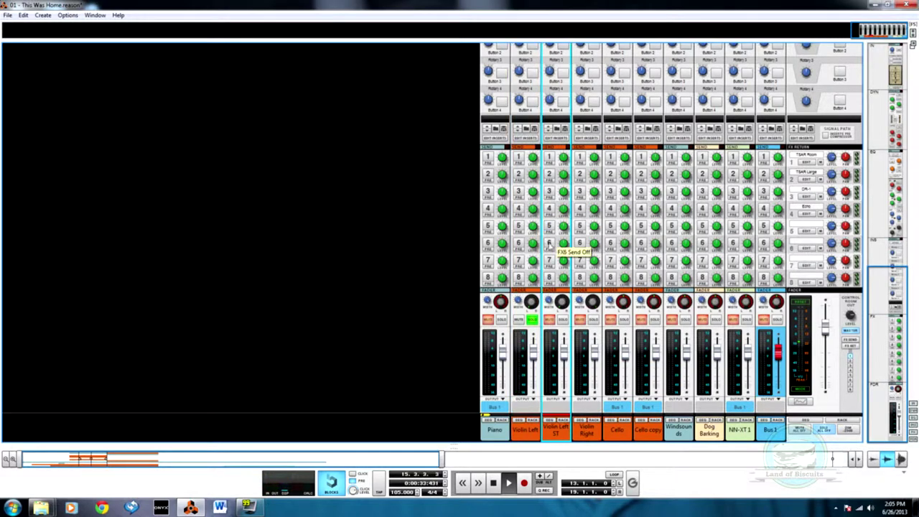
# Step: Enable FX send 1 (TSAR Room) on the Violin Left channel and adjust its send level by ear
pyautogui.click(518, 157)
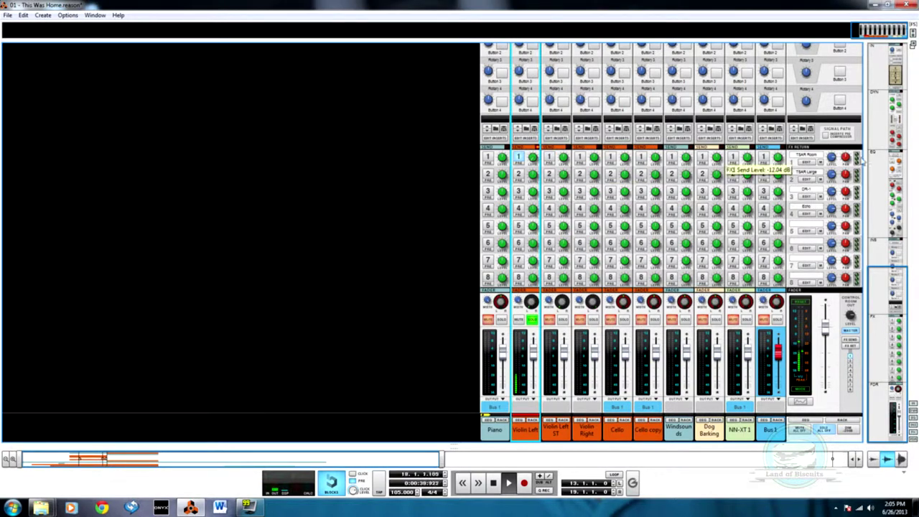
pyautogui.moveTo(531, 154); pyautogui.dragTo(535, 136)
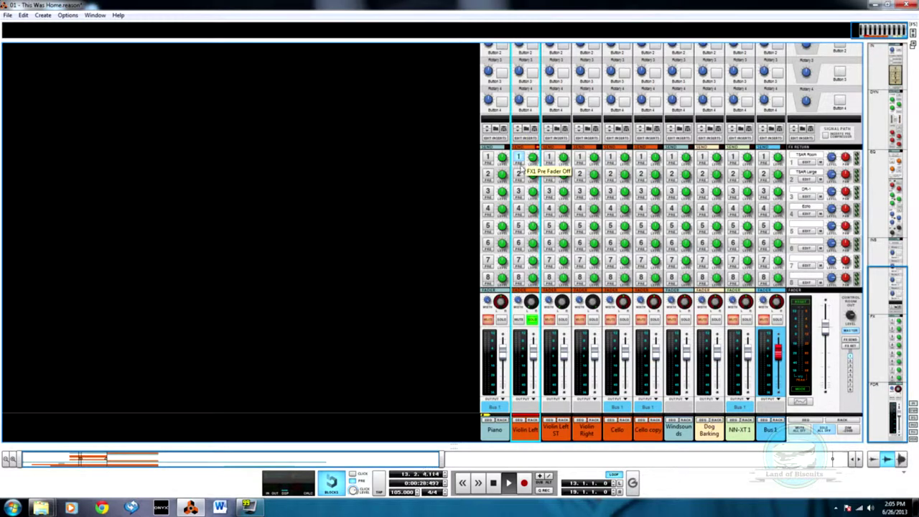
pyautogui.moveTo(533, 156); pyautogui.dragTo(532, 156)
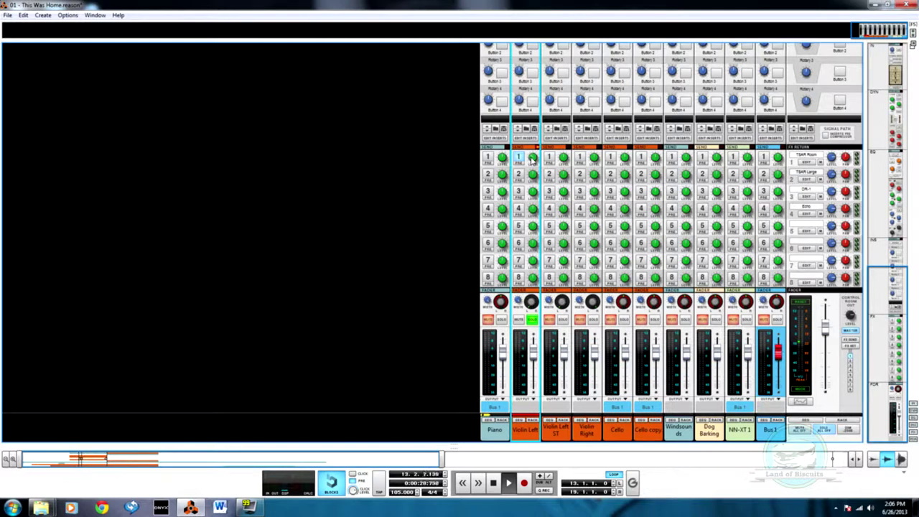
pyautogui.moveTo(531, 160)
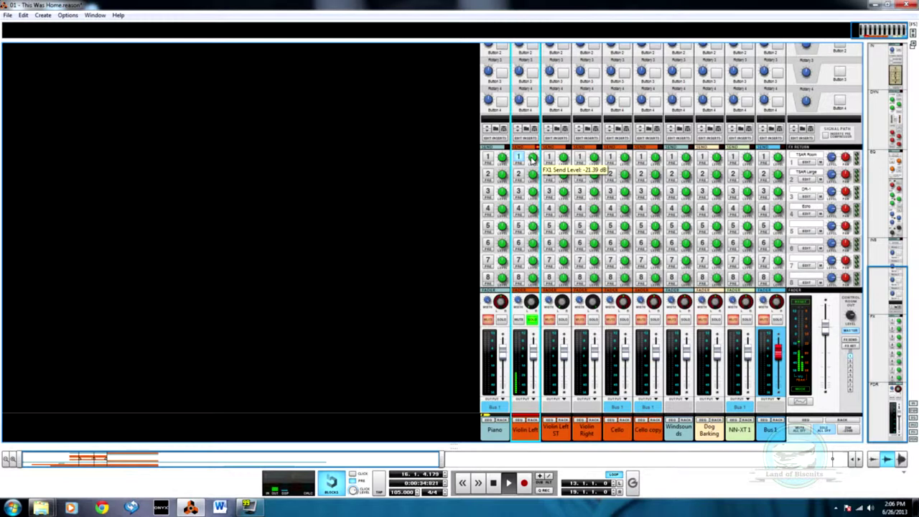
pyautogui.moveTo(531, 162); pyautogui.dragTo(532, 164)
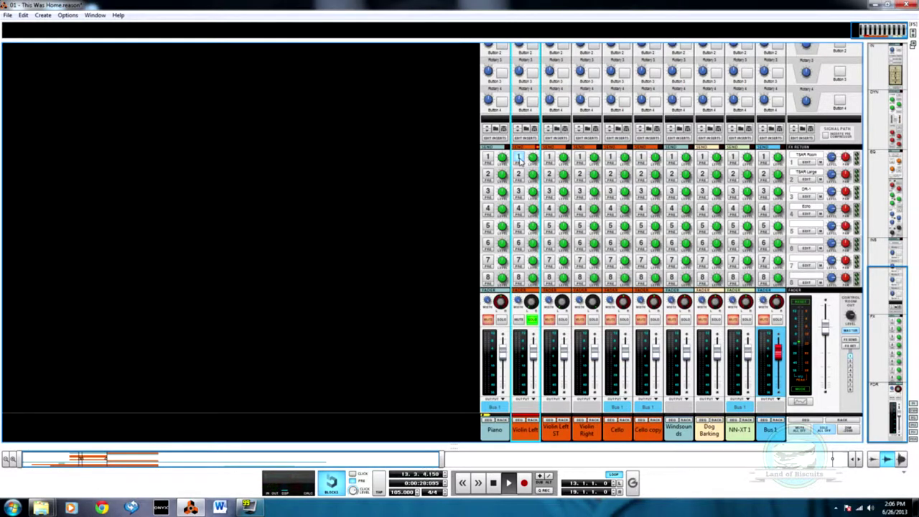
# Step: Audition FX send 2 (TSAR Large) on Violin Left, on its own and combined with FX send 1
pyautogui.click(521, 176)
pyautogui.moveTo(534, 173)
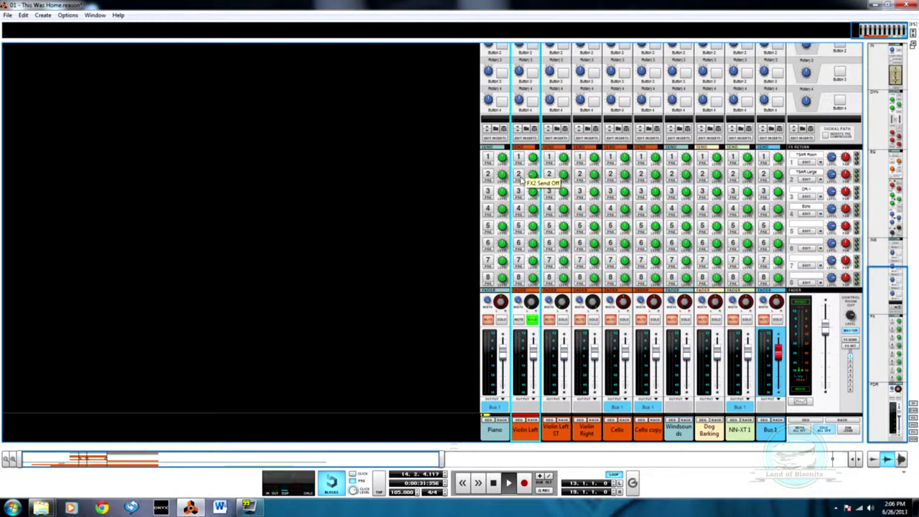
pyautogui.click(519, 177)
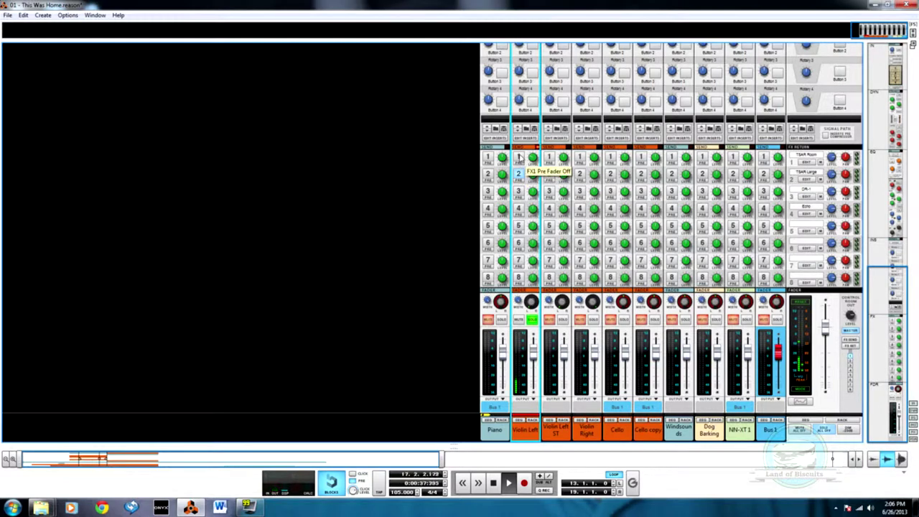
pyautogui.click(518, 156)
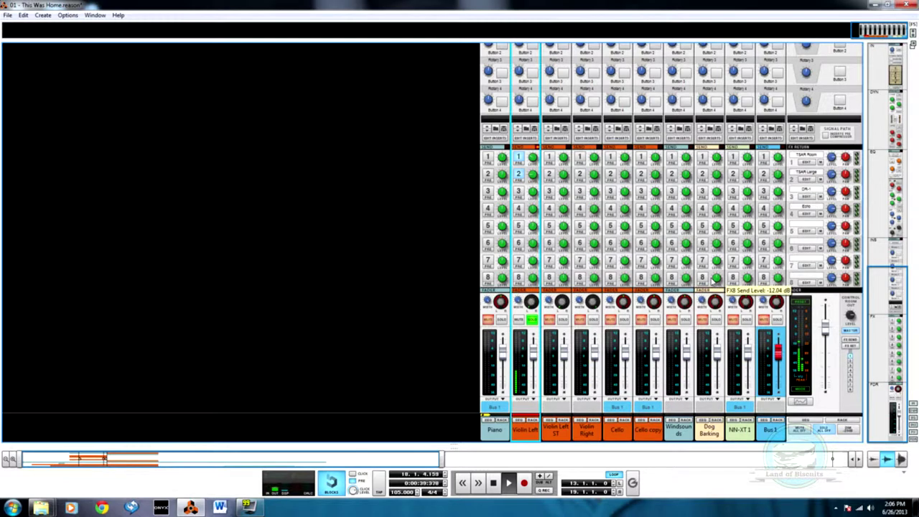
pyautogui.rightClick(531, 156)
pyautogui.click(518, 172)
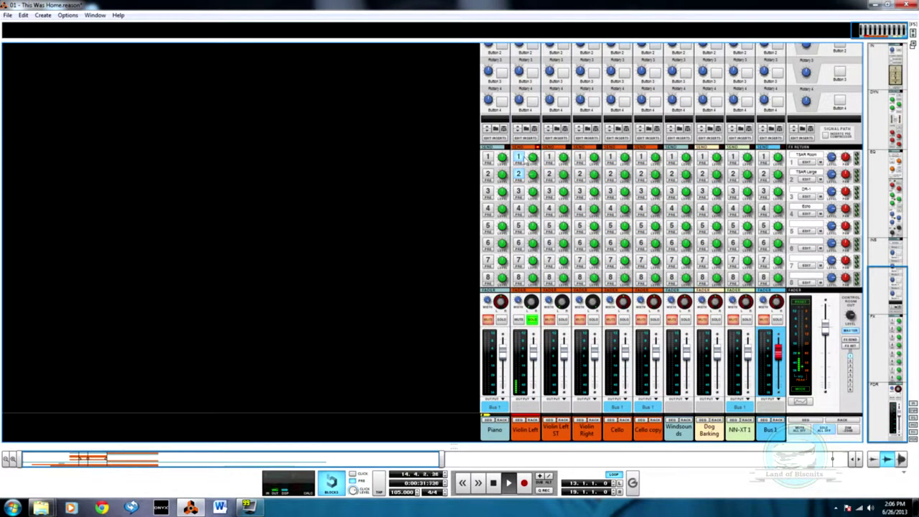
# Step: Enable FX sends 1 and 2 on the Violin Left ST channel and switch both off on Violin Left
pyautogui.click(549, 157)
pyautogui.click(549, 173)
pyautogui.click(518, 174)
pyautogui.click(518, 156)
# Step: Briefly solo the Violin Left ST channel, and clear the solo from both it and Violin Left
pyautogui.click(564, 319)
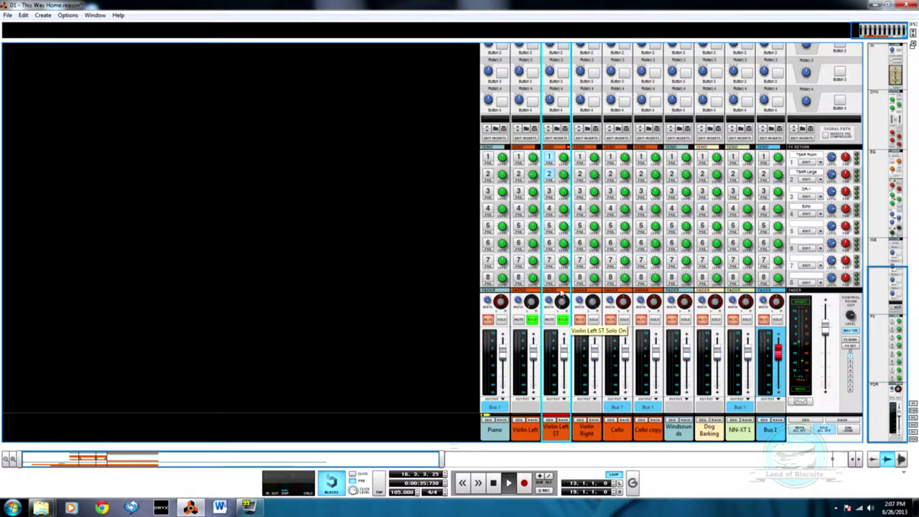
pyautogui.click(532, 319)
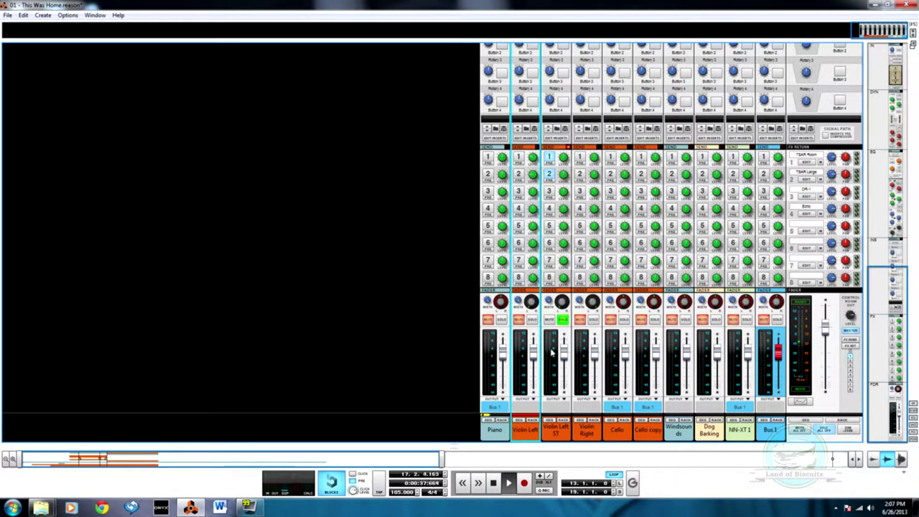
pyautogui.click(564, 319)
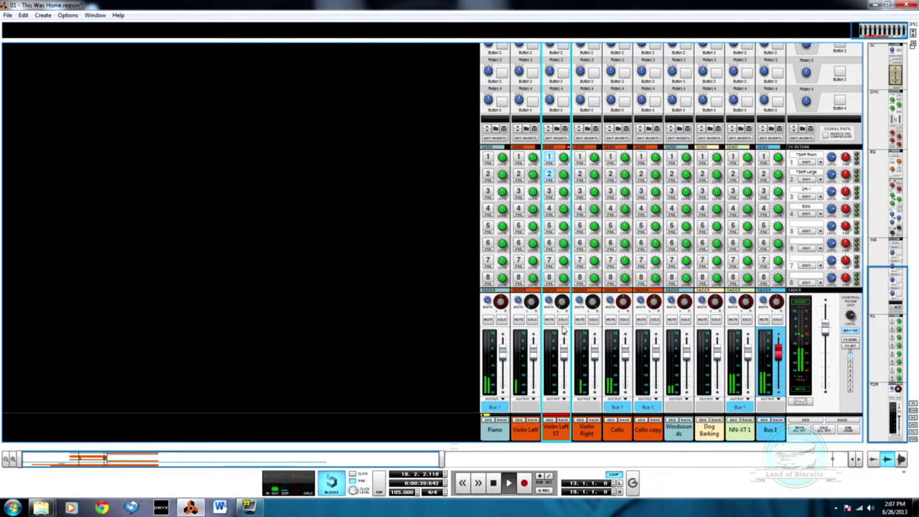
# Step: Delete the Violin Left ST track together with everything in its device group
pyautogui.press('F7')
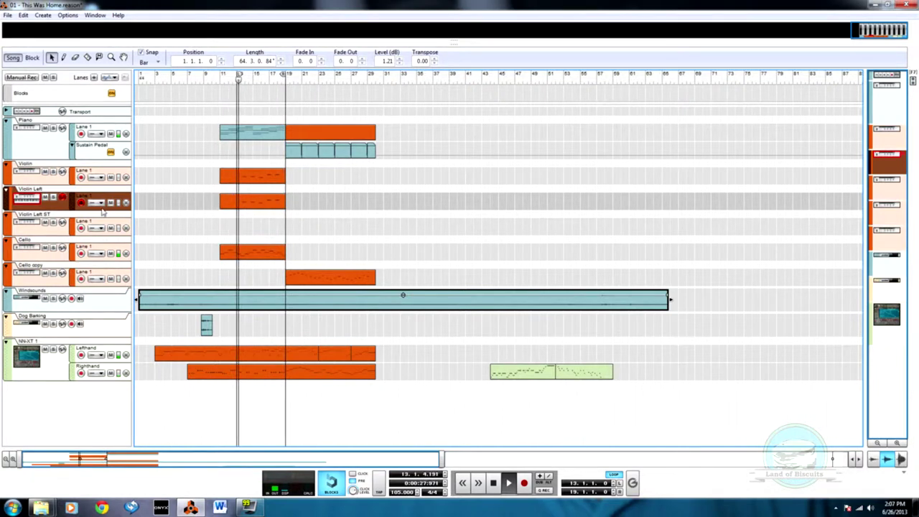
pyautogui.rightClick(72, 156)
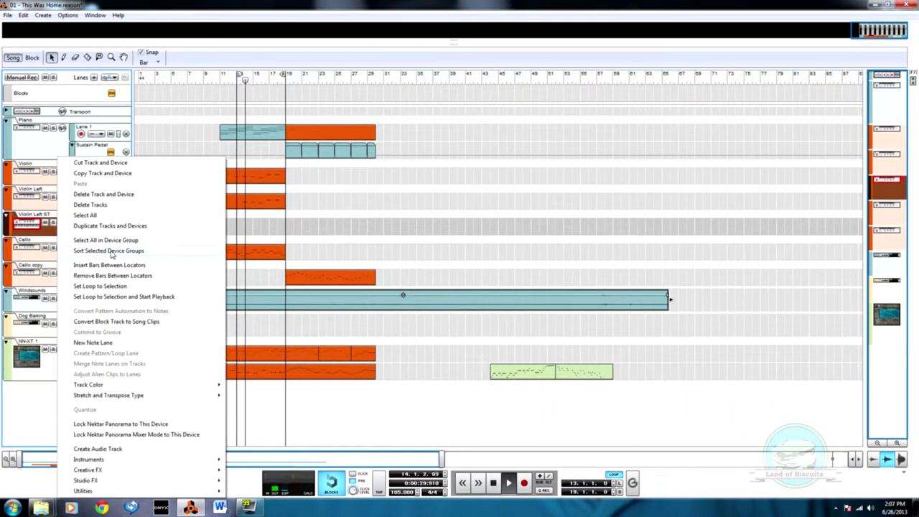
pyautogui.click(123, 201)
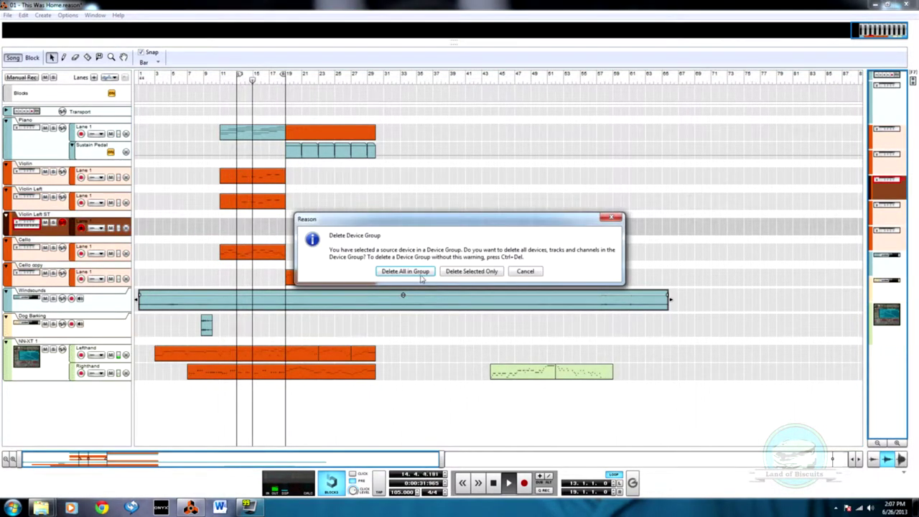
pyautogui.click(420, 270)
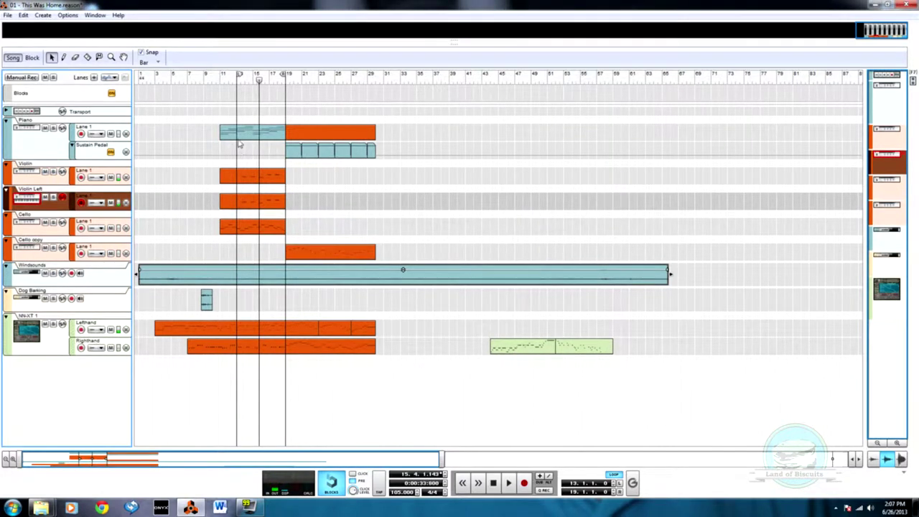
# Step: Solo the Violin Right channel, enable its FX sends 1 and 2, and adjust their levels by ear during playback
pyautogui.press('F6')
pyautogui.press('F5')
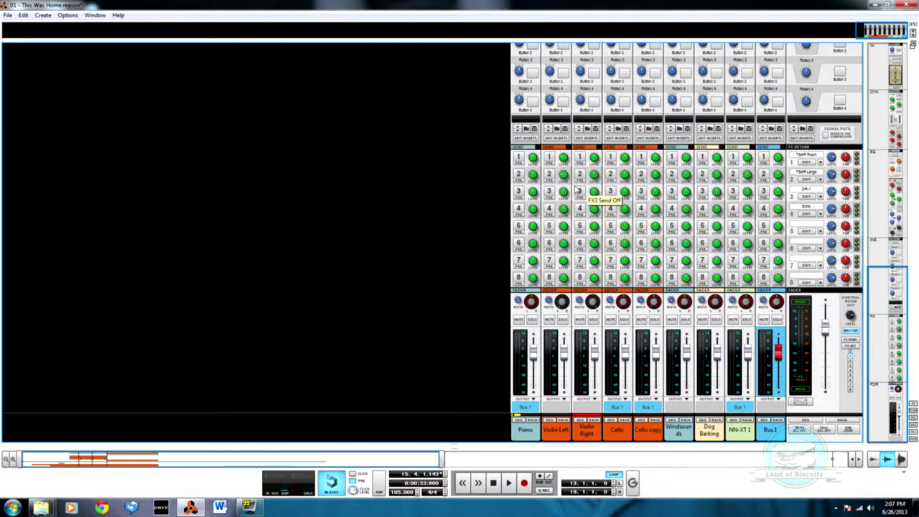
pyautogui.click(579, 157)
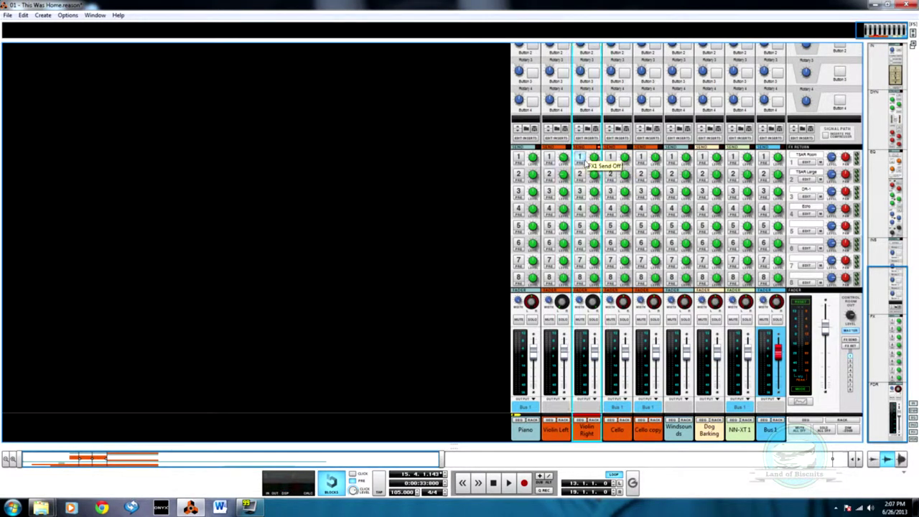
pyautogui.click(592, 318)
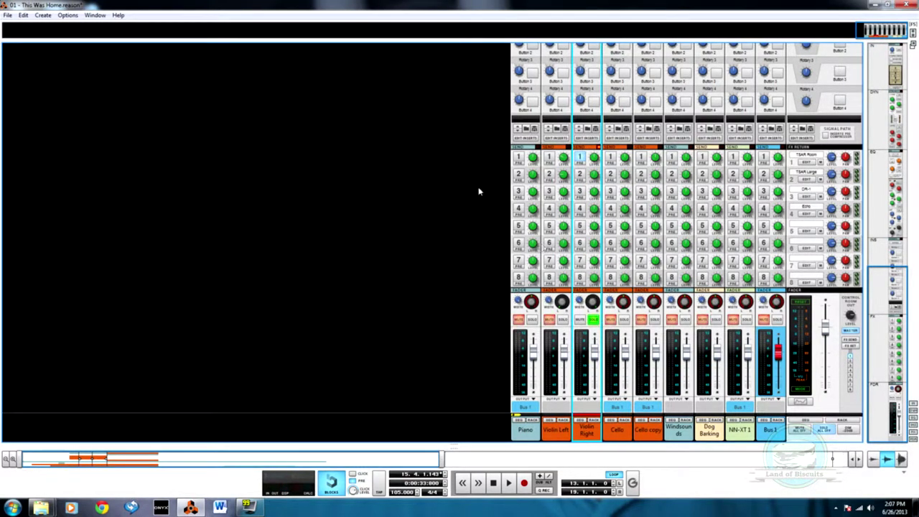
pyautogui.press('space')
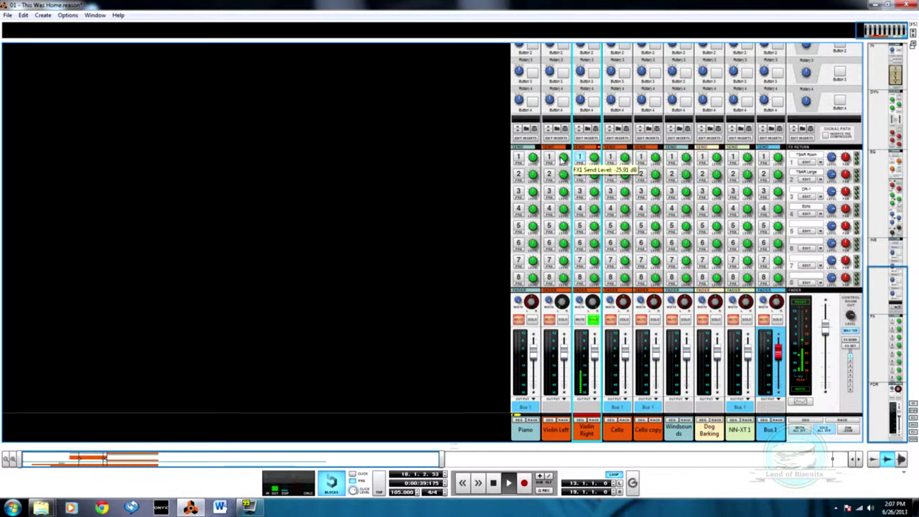
pyautogui.moveTo(593, 176); pyautogui.dragTo(597, 208)
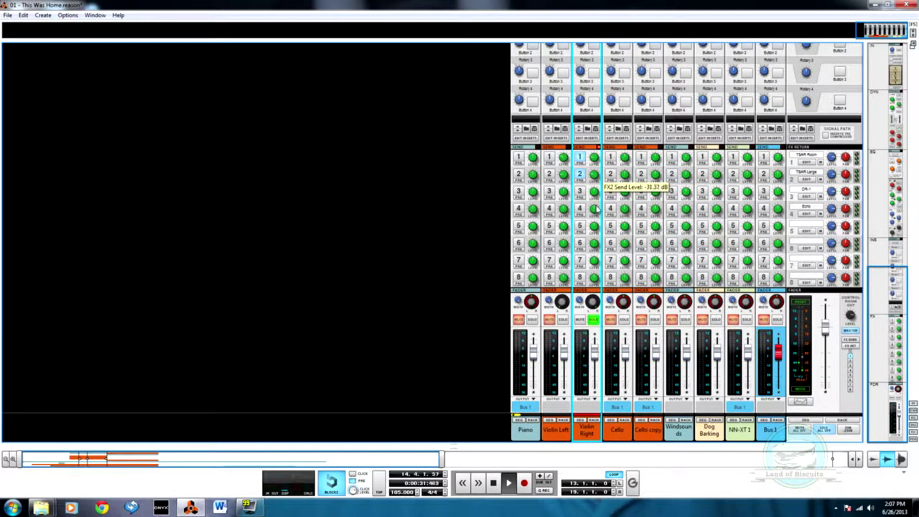
# Step: Enable FX sends 1 and 2 on Violin Left and solo it together with Violin Right
pyautogui.click(551, 160)
pyautogui.click(549, 174)
pyautogui.click(561, 319)
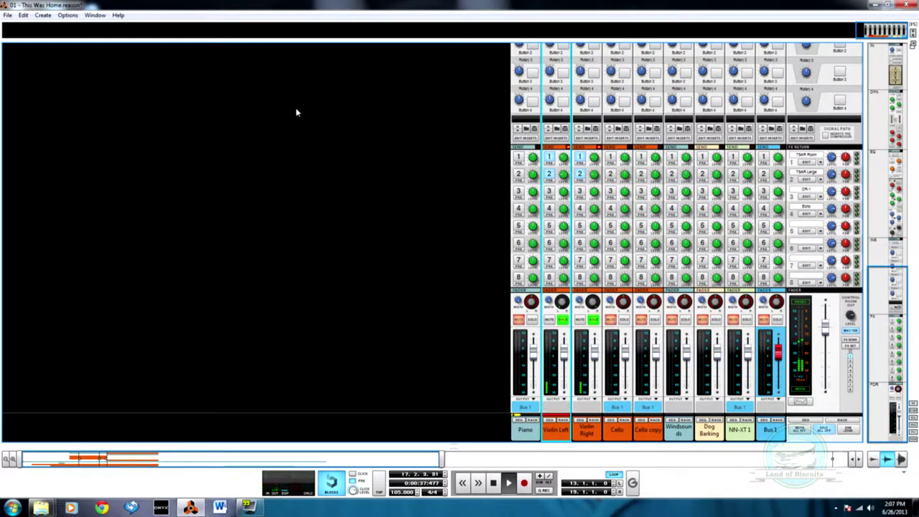
# Step: Solo the NN-XT 1 channel and clear the solo from both violin channels
pyautogui.click(746, 319)
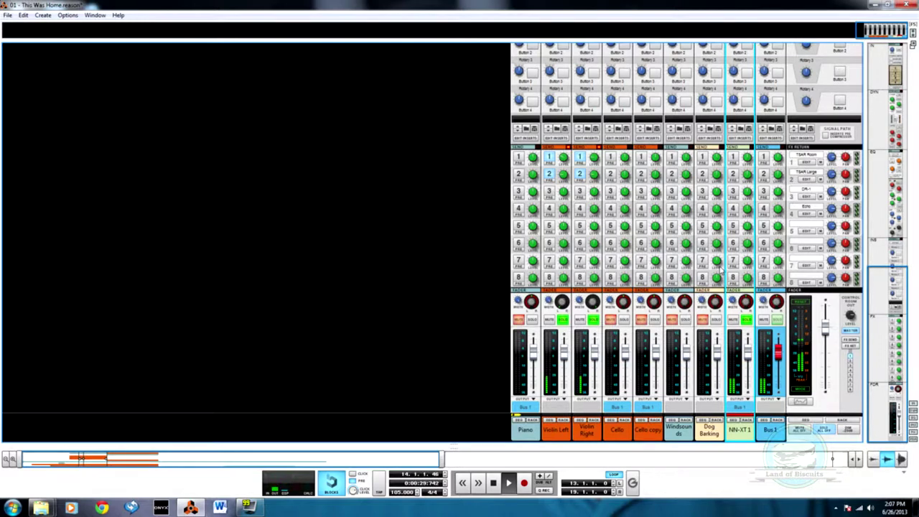
pyautogui.click(594, 320)
pyautogui.click(562, 319)
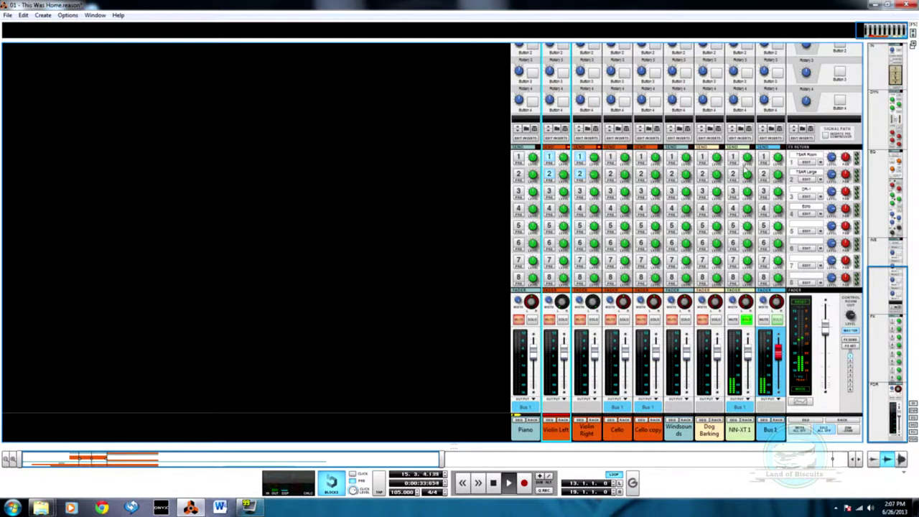
# Step: Enable FX sends 1 and 2 on NN-XT 1, adjust their levels by ear, and solo both violins alongside it
pyautogui.click(746, 156)
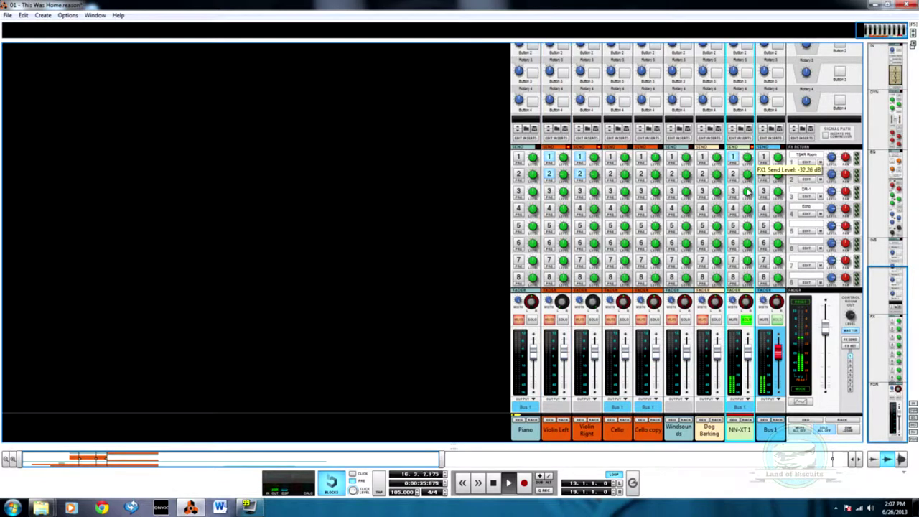
pyautogui.moveTo(747, 191); pyautogui.dragTo(746, 188)
pyautogui.click(732, 174)
pyautogui.moveTo(744, 263); pyautogui.dragTo(746, 273)
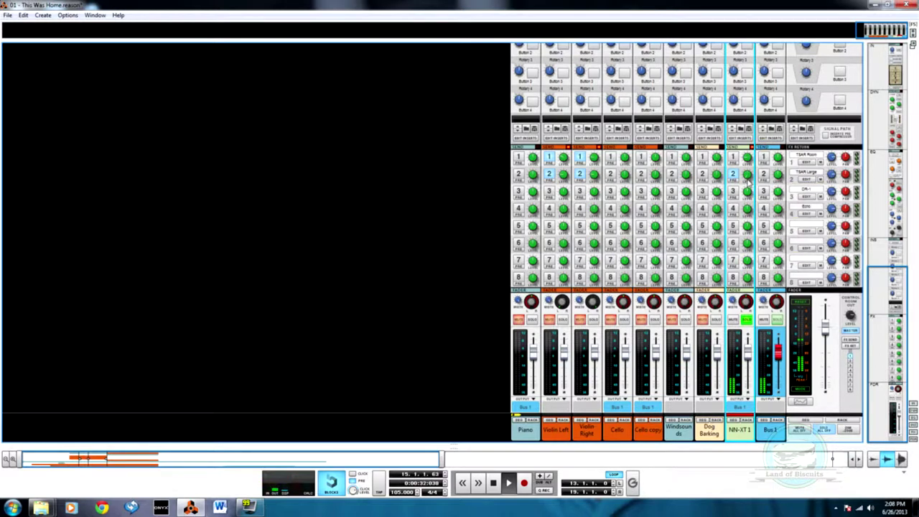
pyautogui.moveTo(752, 163); pyautogui.dragTo(751, 153)
pyautogui.click(593, 320)
pyautogui.click(564, 320)
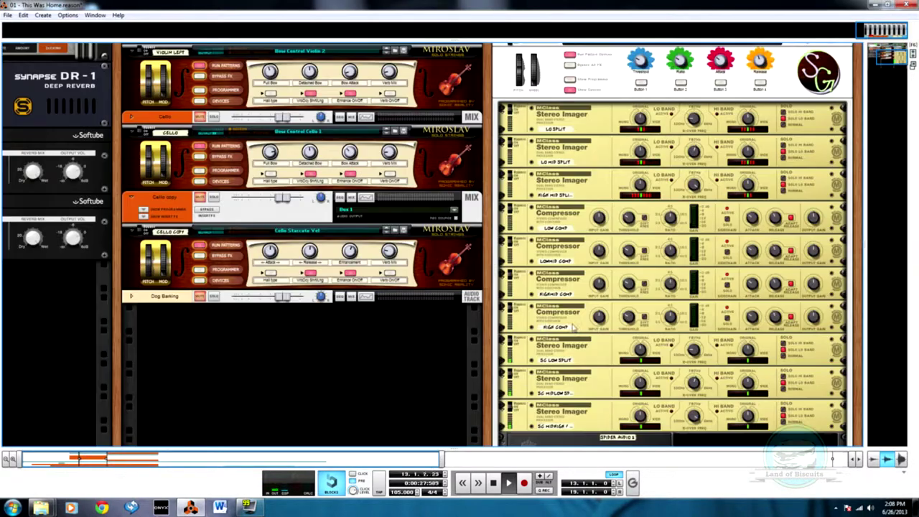
# Step: Stop playback and rename the Cello copy track as Cello Staccato
pyautogui.press('F7')
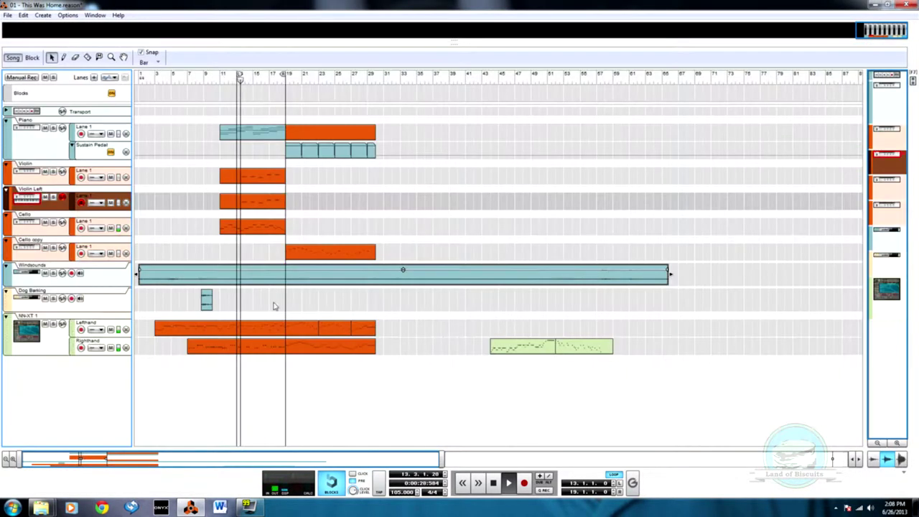
pyautogui.press('space')
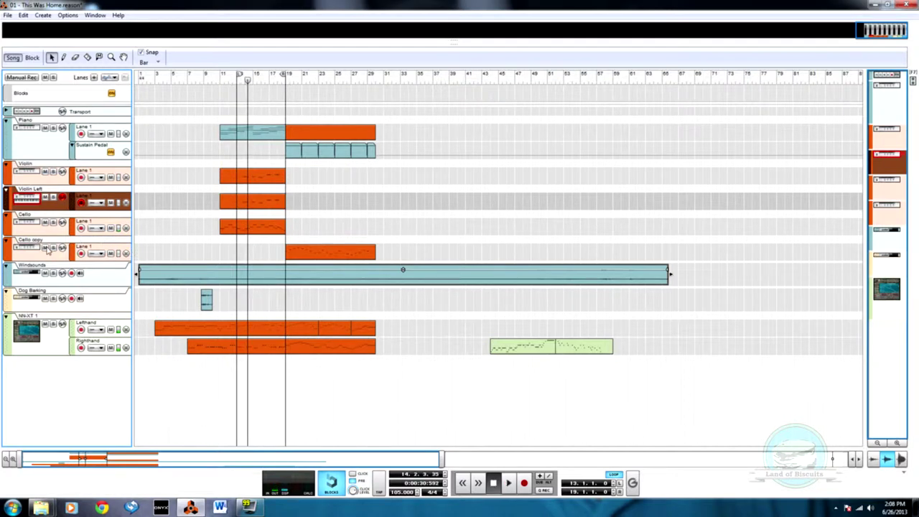
pyautogui.doubleClick(43, 239)
pyautogui.write('Cello c')
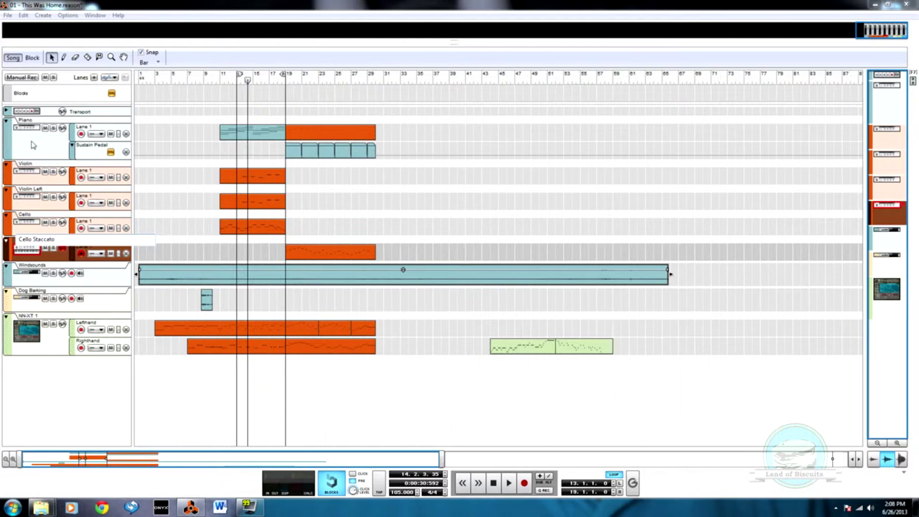
pyautogui.write('taccato')
pyautogui.press('Return')
pyautogui.press('F6')
pyautogui.press('F7')
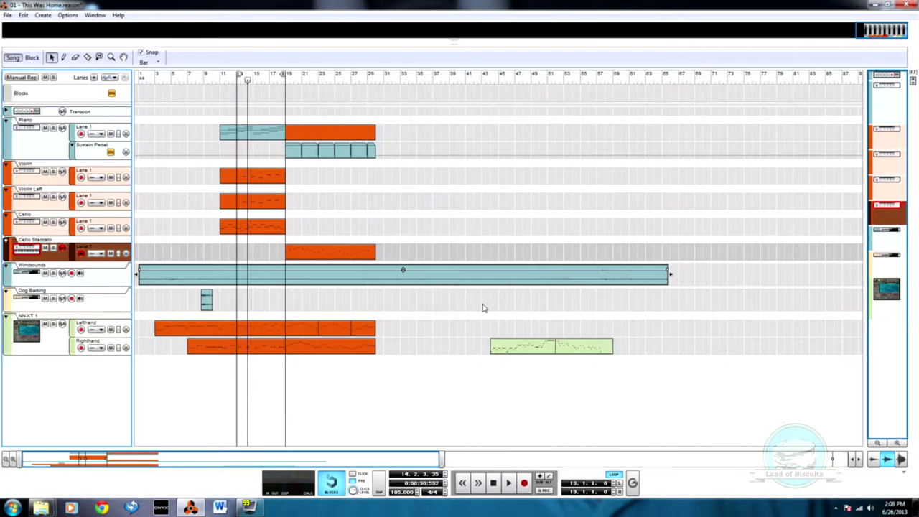
# Step: Solo only the Cello channel, clearing the solos on both violins and NN-XT 1, and start playback
pyautogui.press('F5')
pyautogui.click(624, 323)
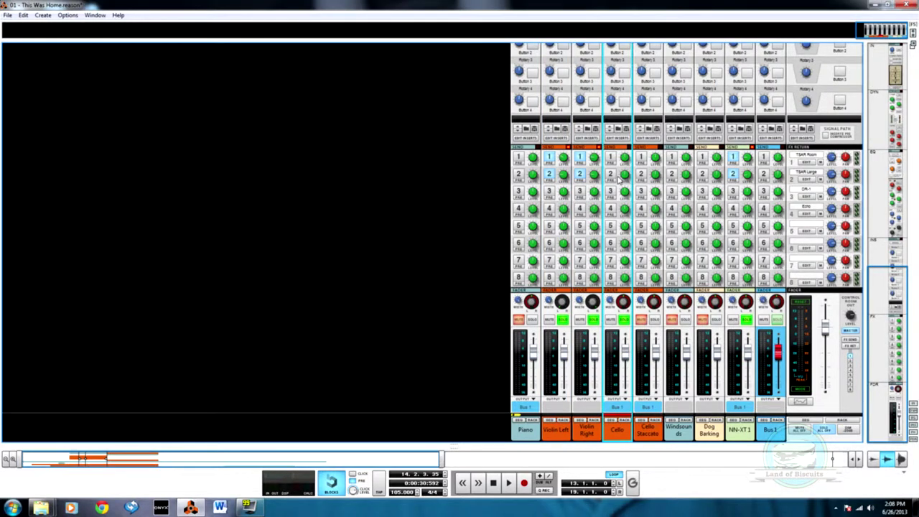
pyautogui.click(593, 320)
pyautogui.click(564, 320)
pyautogui.click(746, 321)
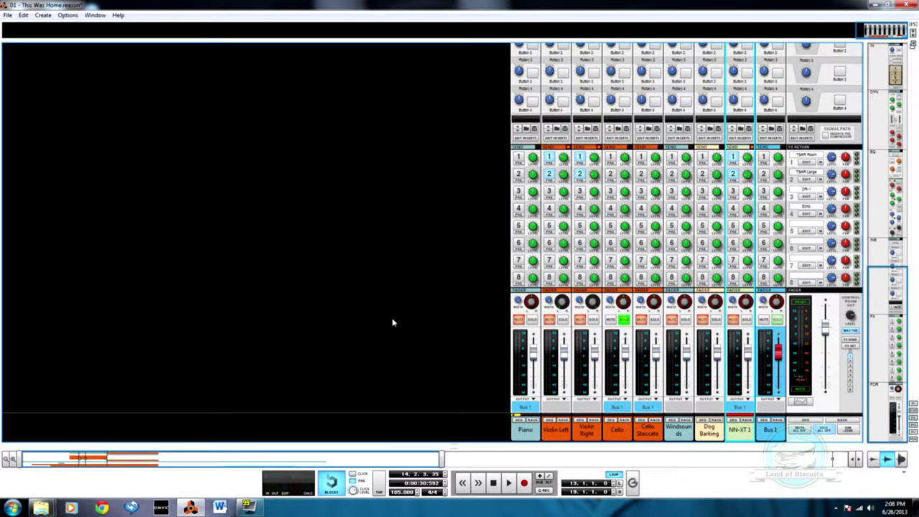
pyautogui.press('space')
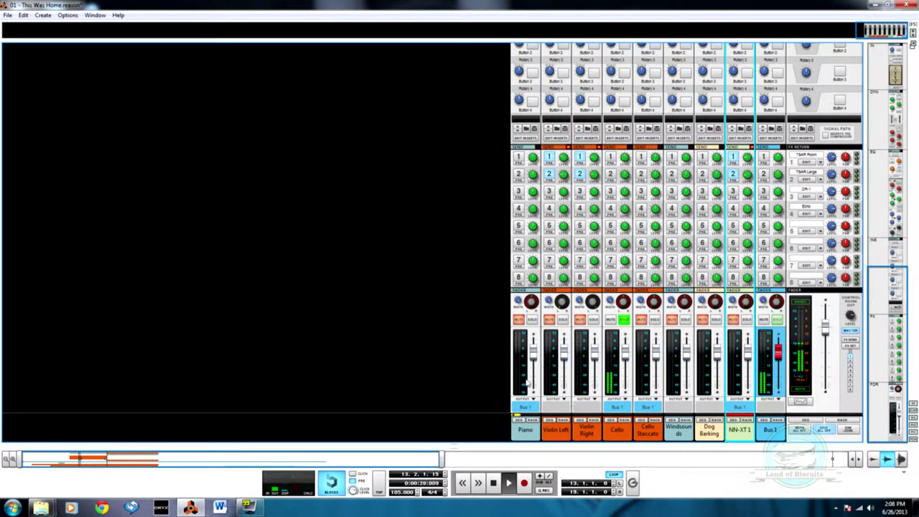
# Step: Enable FX sends 1 and 2 on the Cello channel, adjust their levels by ear, and clear the Cello solo
pyautogui.click(622, 158)
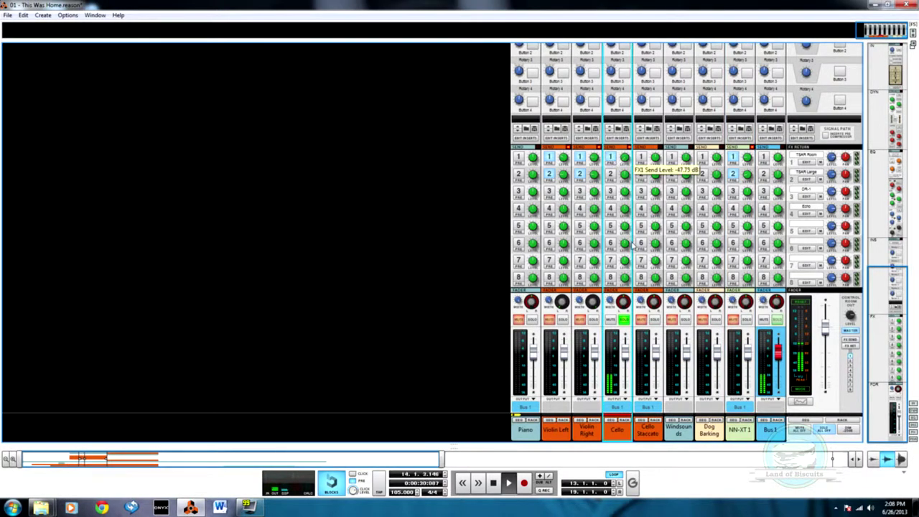
pyautogui.moveTo(624, 156); pyautogui.dragTo(632, 136)
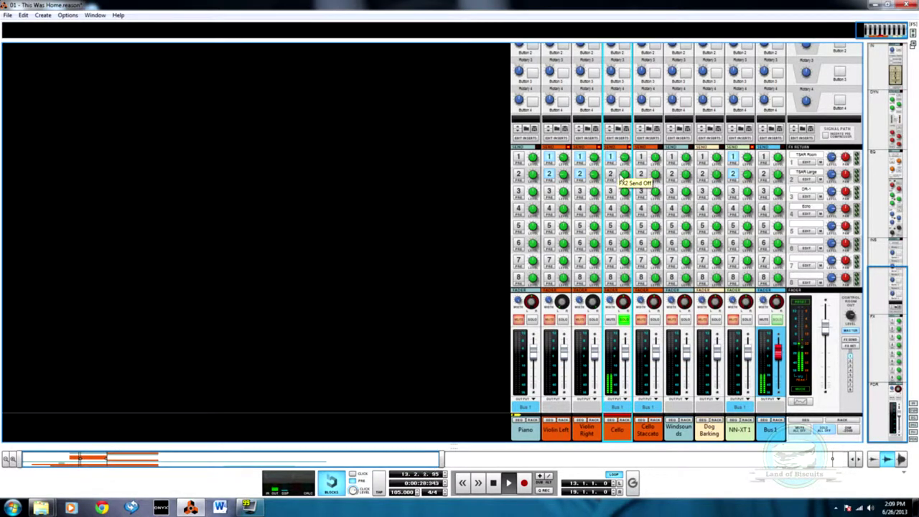
pyautogui.click(613, 174)
pyautogui.moveTo(623, 176); pyautogui.dragTo(625, 154)
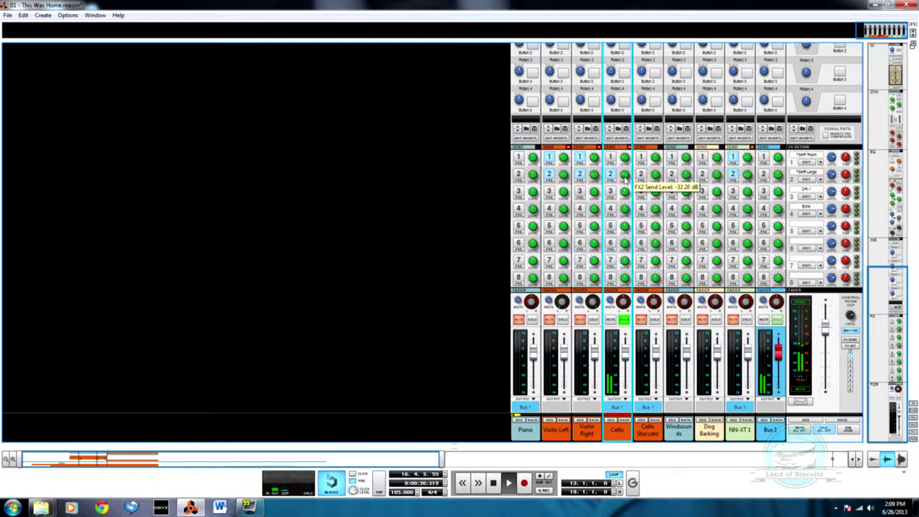
pyautogui.click(625, 320)
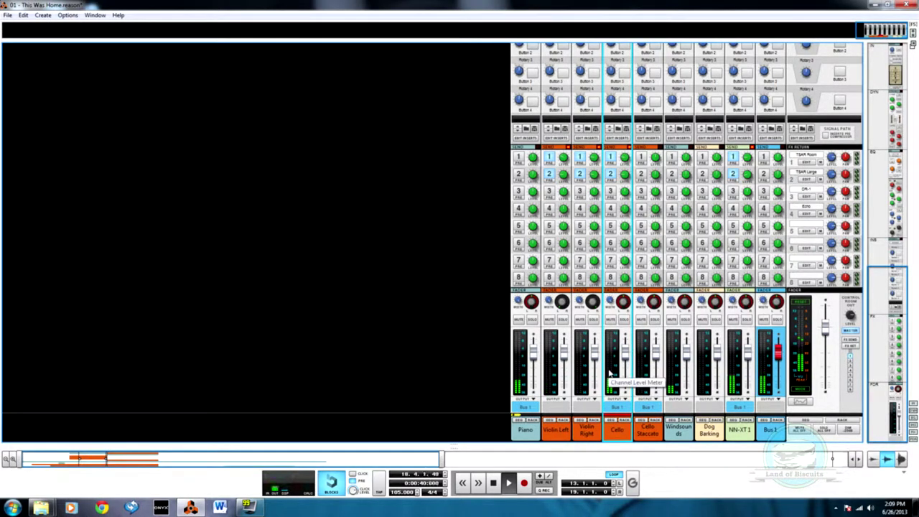
# Step: Open the Spectrum EQ for the NN-XT 1 channel and apply a high-pass filter at about 125 Hz
pyautogui.scroll(2, 716, 264)
pyautogui.scroll(2, 716, 264)
pyautogui.scroll(3, 728, 175)
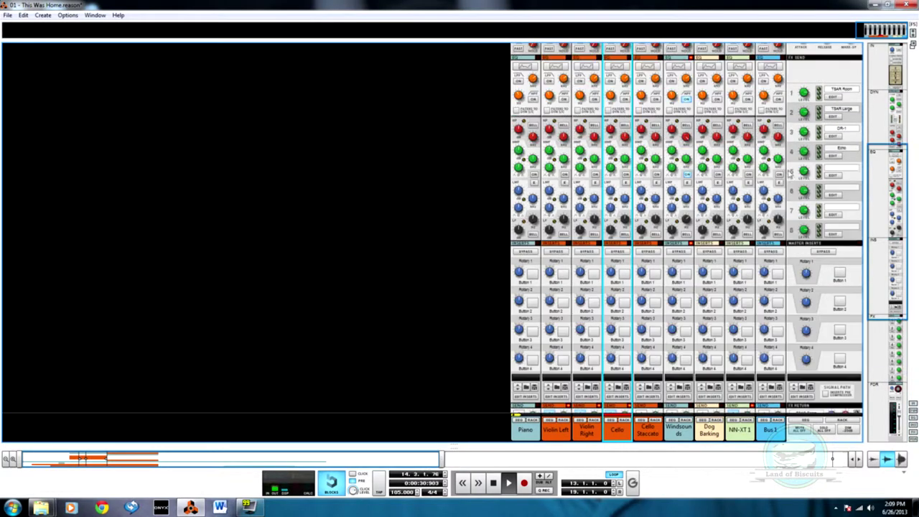
pyautogui.scroll(4, 759, 116)
pyautogui.click(738, 183)
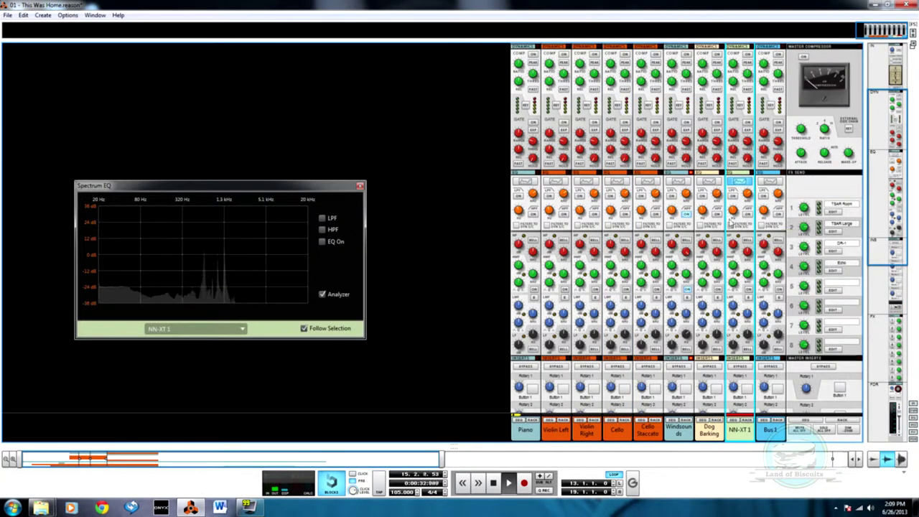
pyautogui.click(746, 215)
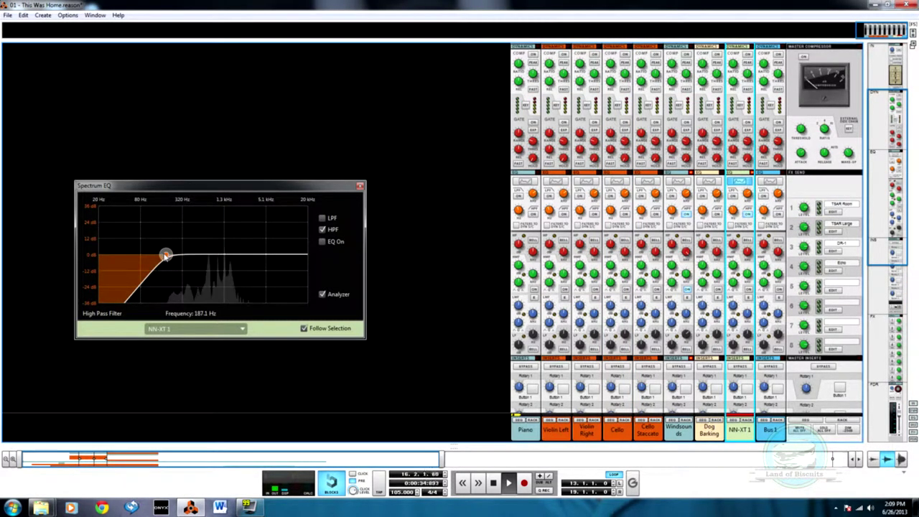
pyautogui.moveTo(166, 257); pyautogui.dragTo(157, 258)
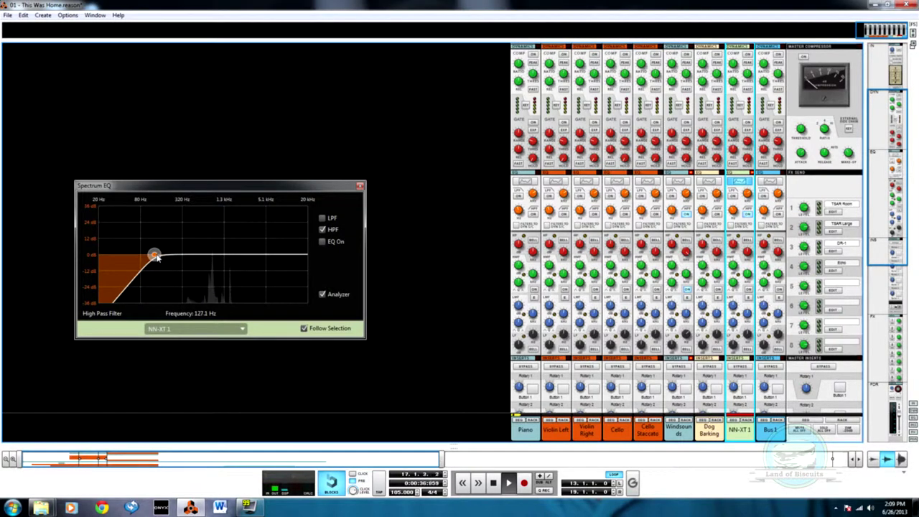
pyautogui.scroll(-5, 686, 226)
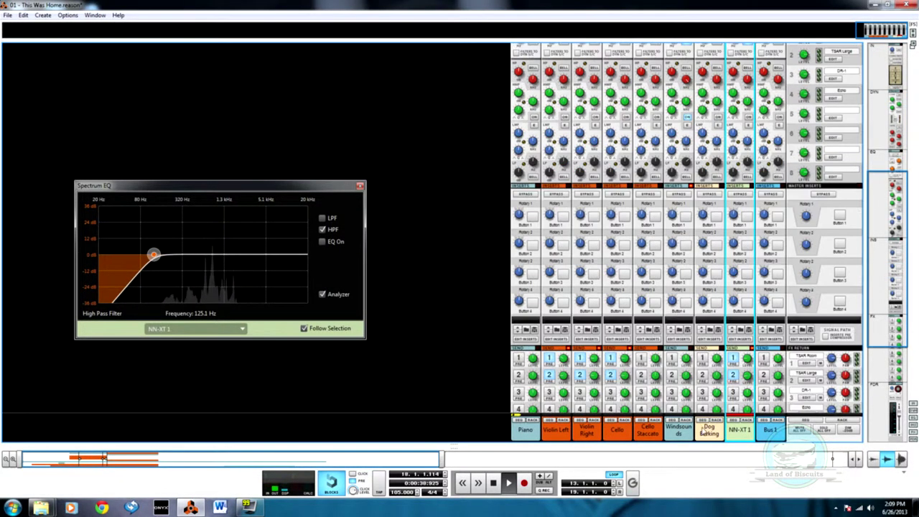
# Step: Rename the NN-XT 1 track as Toy Piano, close the Spectrum EQ, and return to the mixer
pyautogui.press('F7')
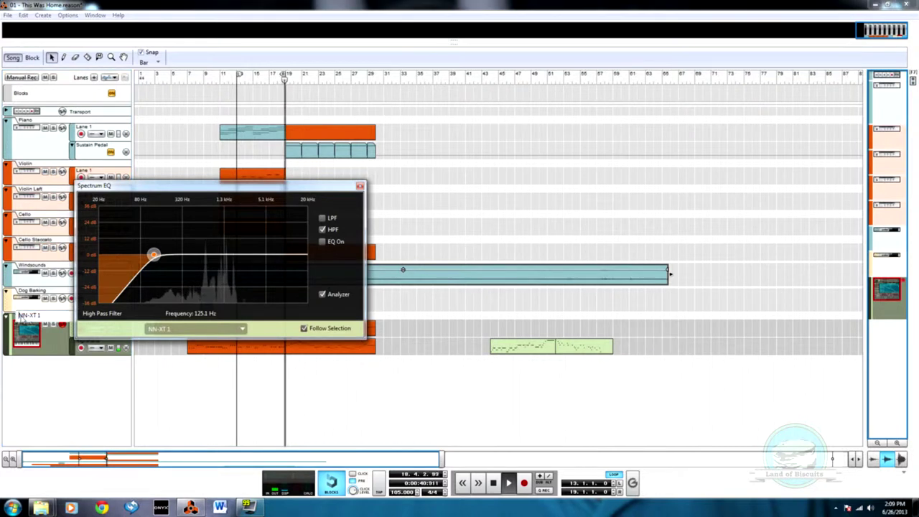
pyautogui.doubleClick(23, 315)
pyautogui.write('Toy Pia')
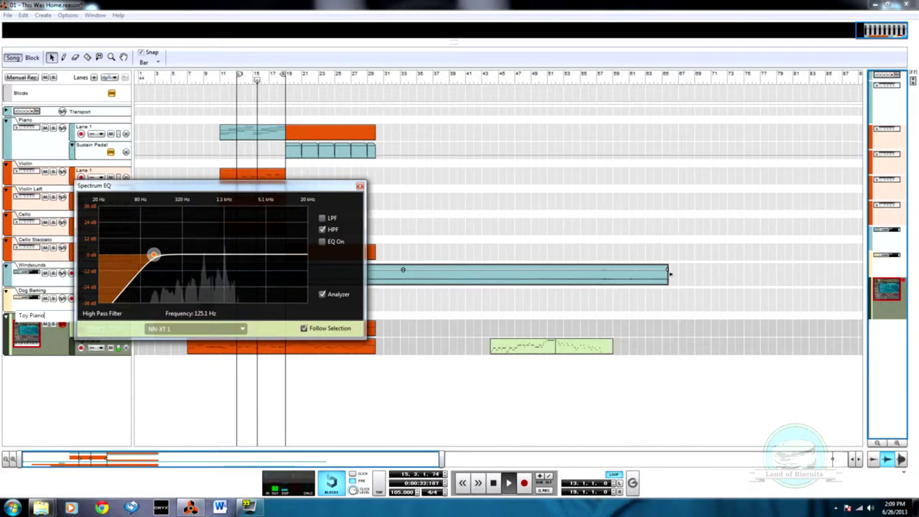
pyautogui.write('no')
pyautogui.press('Return')
pyautogui.press('F6')
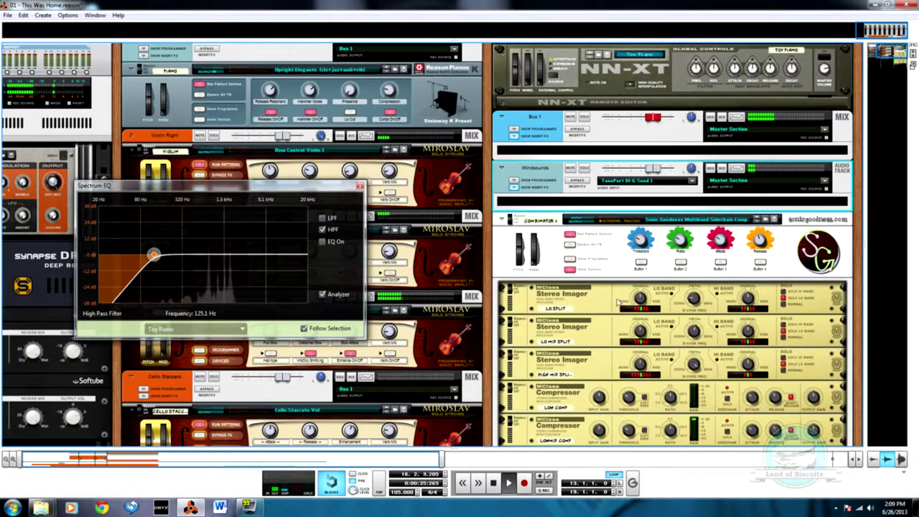
pyautogui.press('F2')
pyautogui.press('F5')
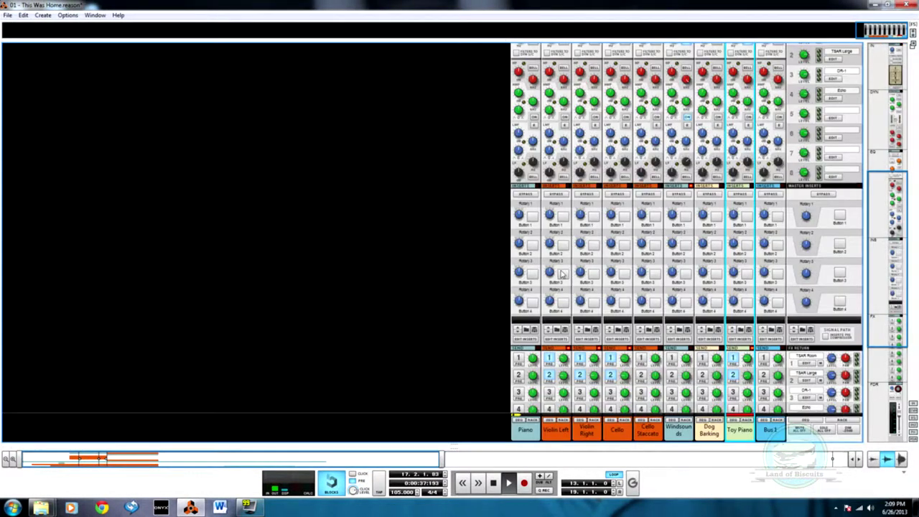
# Step: Enable the high-pass filter on the Violin Left channel and set its frequency to about 300 Hz in the Spectrum EQ
pyautogui.scroll(-5, 572, 265)
pyautogui.scroll(8, 572, 264)
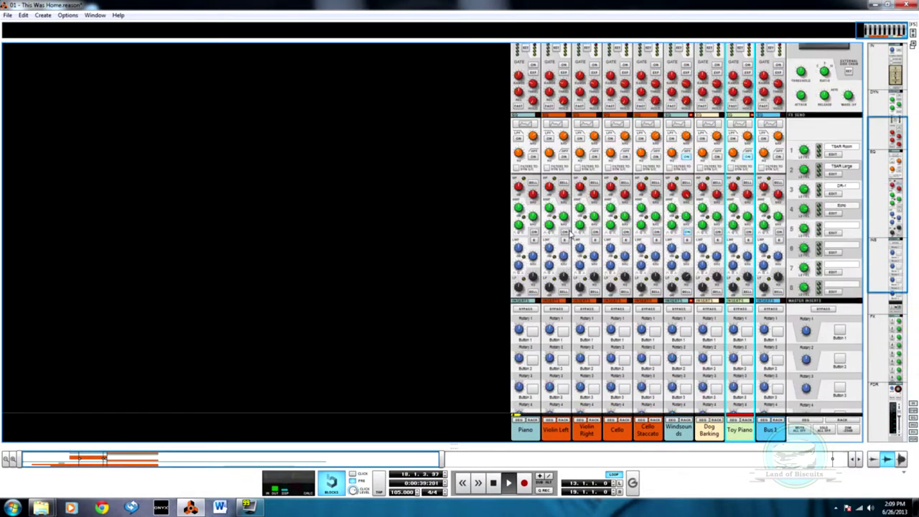
pyautogui.press('F7')
pyautogui.press('F6')
pyautogui.press('F7')
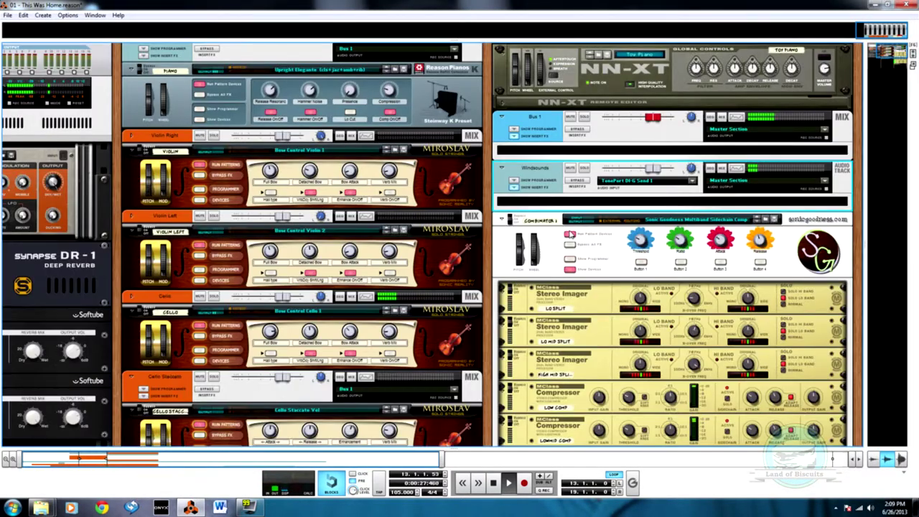
pyautogui.press('F5')
pyautogui.click(567, 161)
pyautogui.click(556, 123)
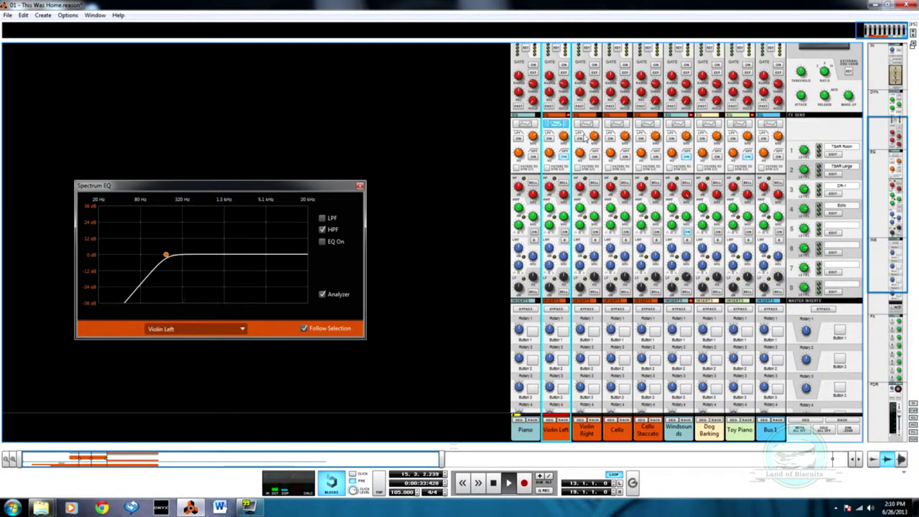
pyautogui.moveTo(170, 256)
pyautogui.moveTo(170, 259); pyautogui.dragTo(181, 256)
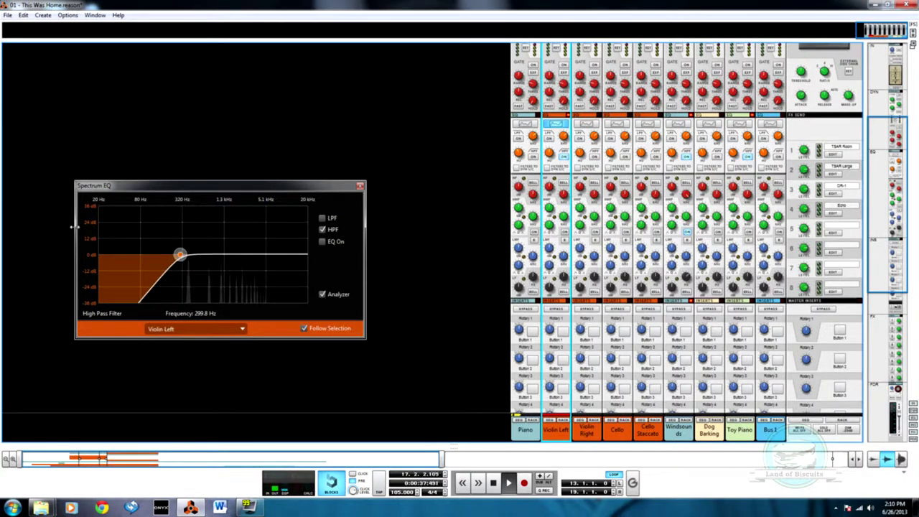
# Step: Toggle the Violin Right high-pass filter to compare, leaving it on, and re-enable the high-pass filter on Violin Left
pyautogui.click(595, 159)
pyautogui.click(595, 158)
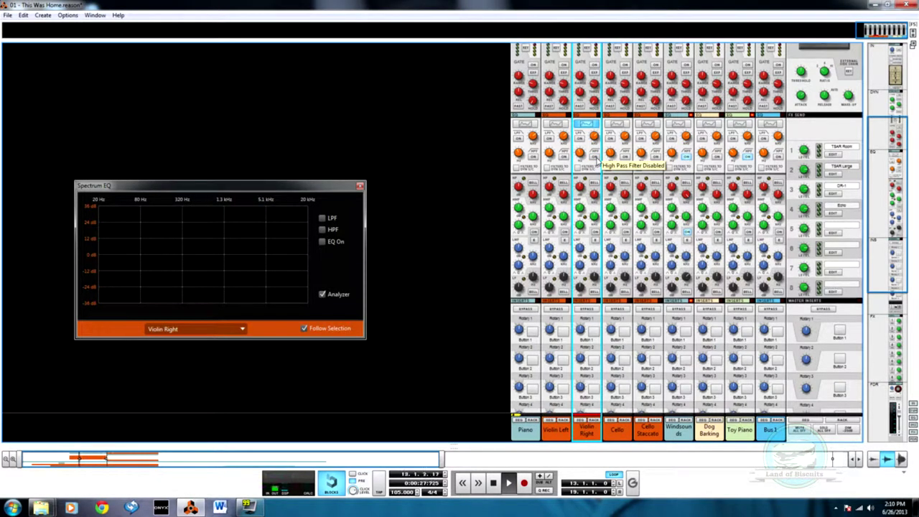
pyautogui.click(595, 158)
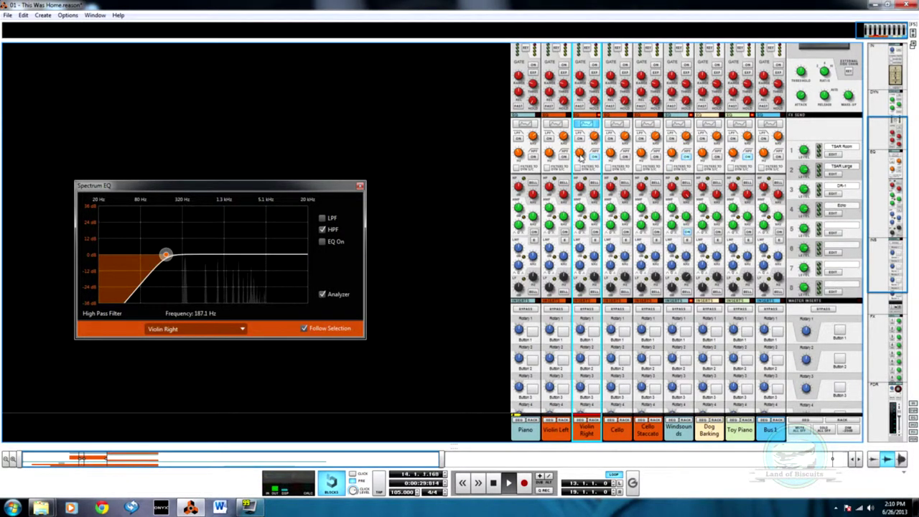
pyautogui.moveTo(579, 154)
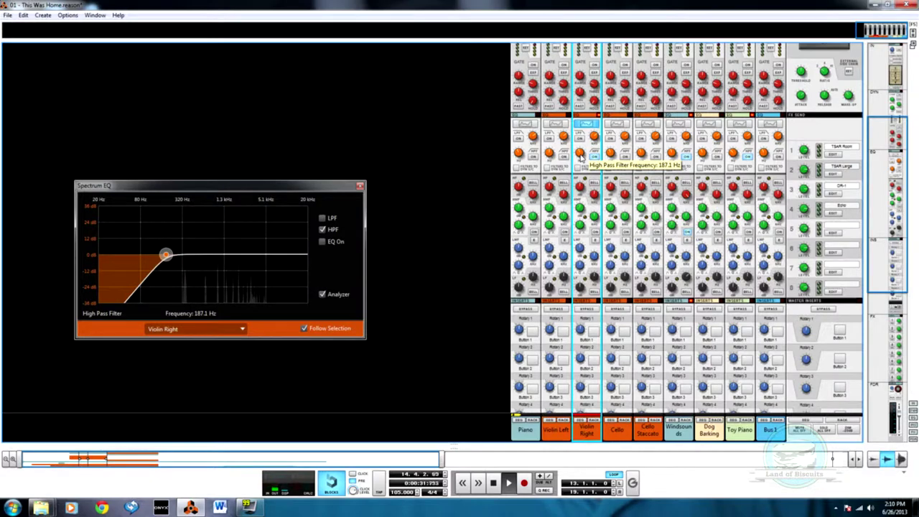
pyautogui.scroll(-4, 583, 160)
pyautogui.scroll(2, 582, 156)
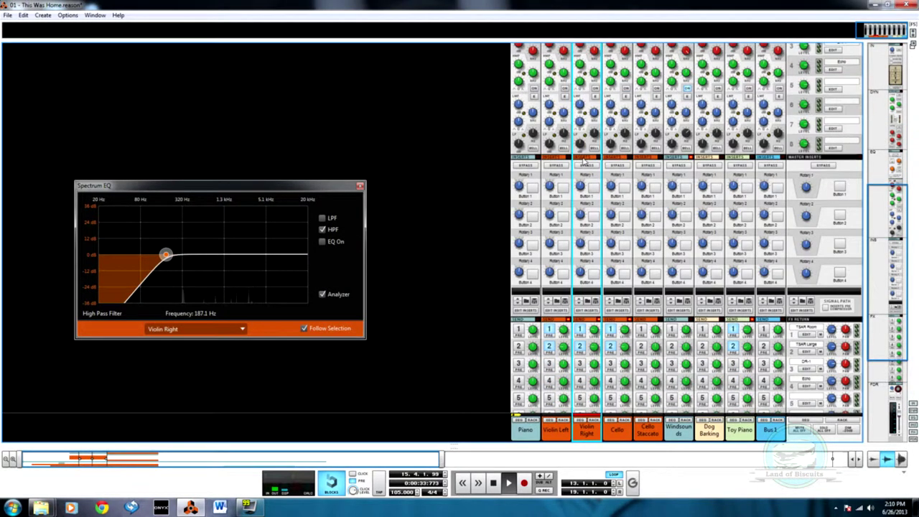
pyautogui.scroll(3, 583, 155)
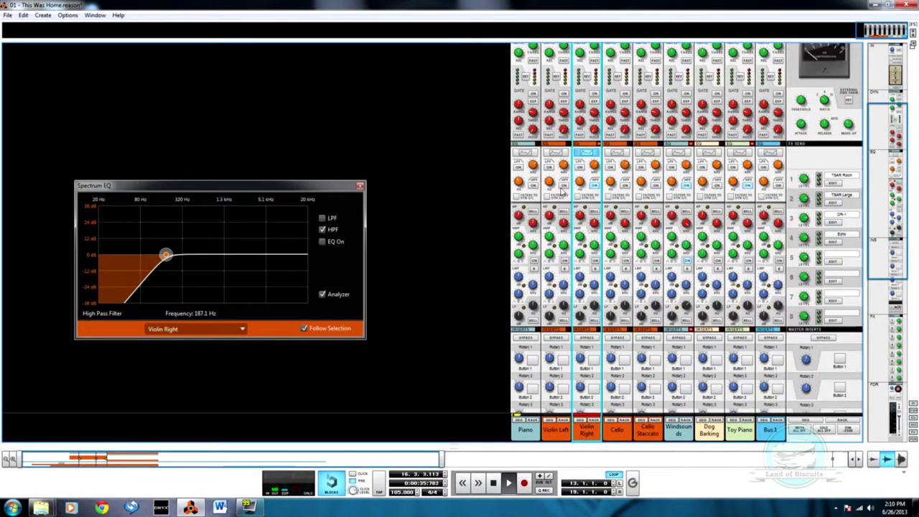
pyautogui.click(564, 186)
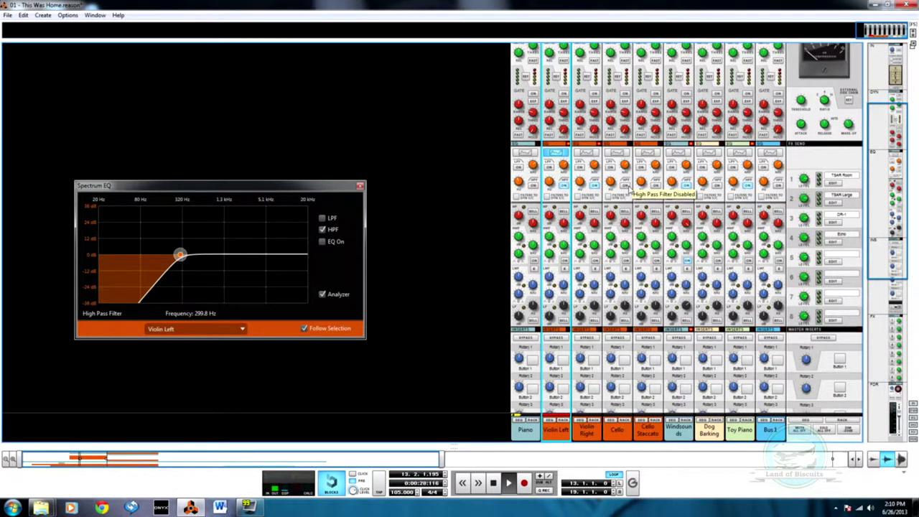
# Step: Show the Cello channel in the Spectrum EQ, enable its high-pass filter, and lower the frequency to about 77 Hz
pyautogui.click(621, 161)
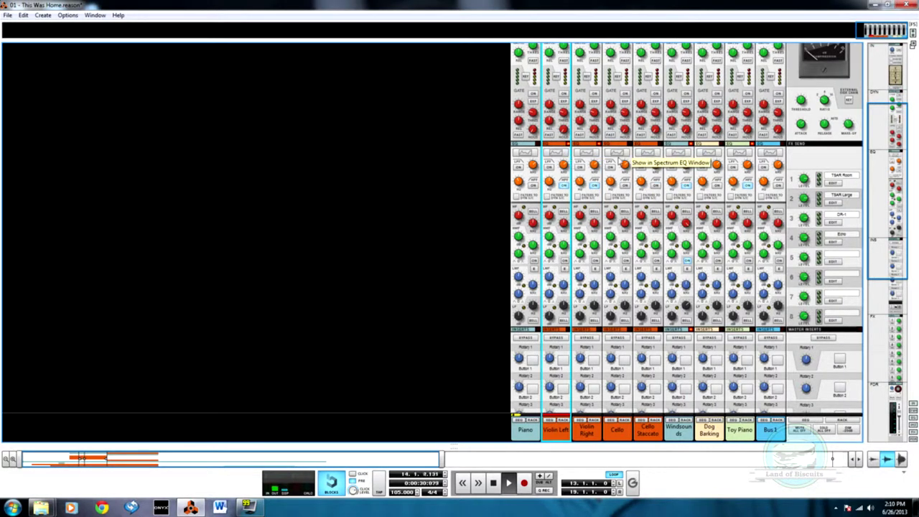
pyautogui.click(620, 160)
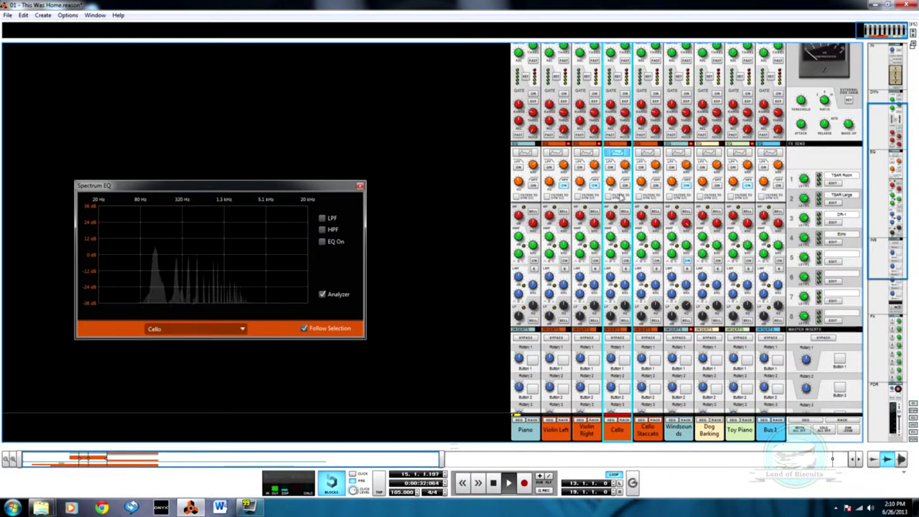
pyautogui.click(623, 188)
pyautogui.moveTo(609, 184); pyautogui.dragTo(611, 206)
# Step: Solo the Cello channel and switch its high-pass filter off and on again to compare the sound
pyautogui.scroll(-5, 612, 206)
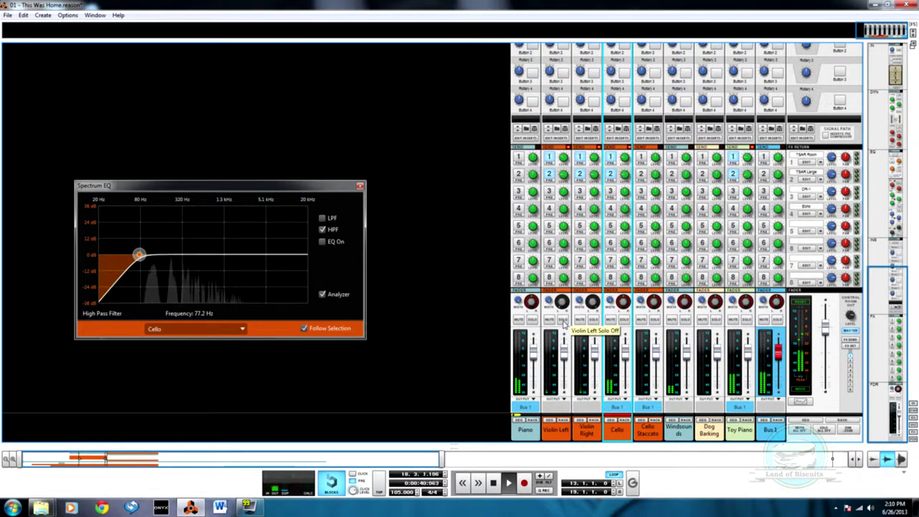
pyautogui.click(622, 320)
pyautogui.scroll(2, 610, 183)
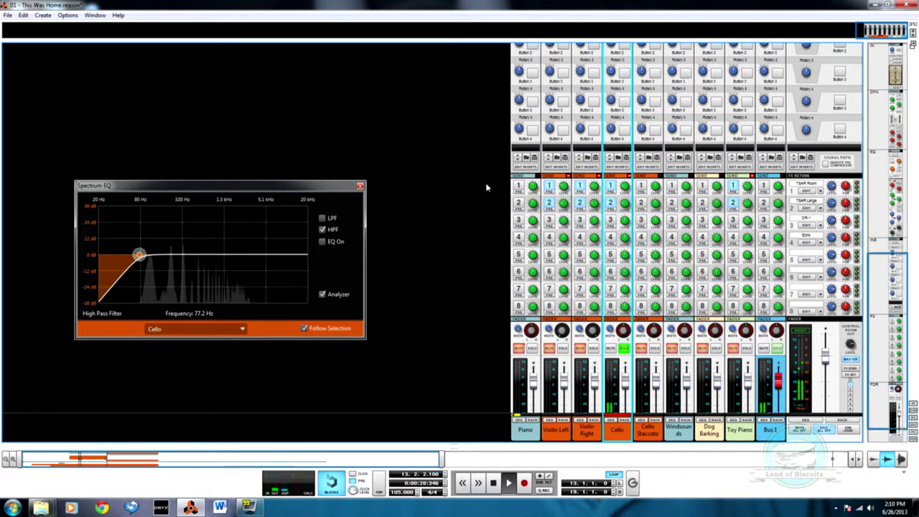
pyautogui.scroll(8, 606, 177)
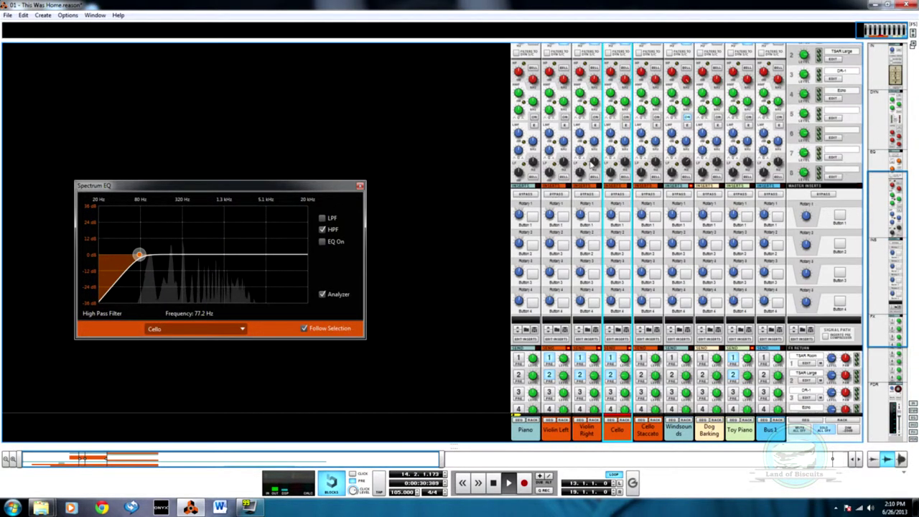
pyautogui.click(627, 156)
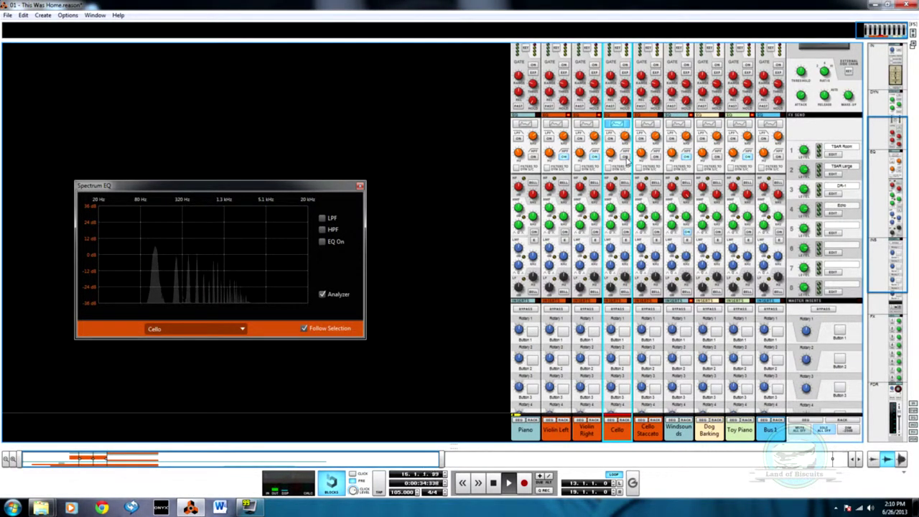
pyautogui.click(627, 156)
# Step: Sweep the Cello high-pass frequency up to about 342 Hz by ear and bring it back down to about 95 Hz
pyautogui.moveTo(608, 154)
pyautogui.mouseDown()
pyautogui.moveTo(614, 200)
pyautogui.moveTo(619, 141)
pyautogui.mouseUp()
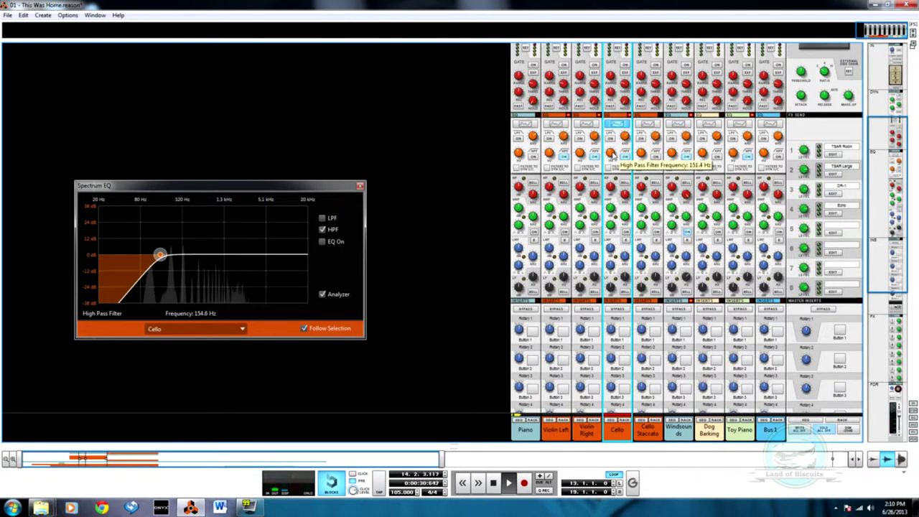
pyautogui.moveTo(613, 149); pyautogui.dragTo(622, 137)
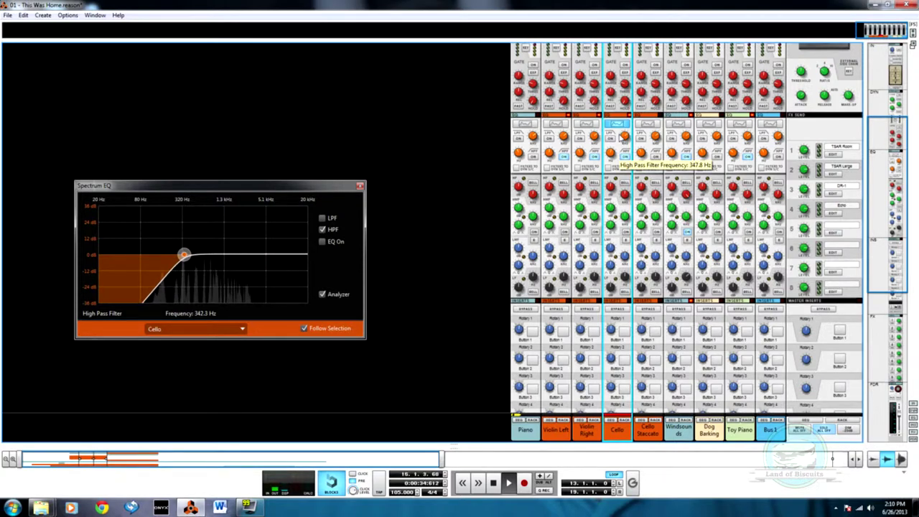
pyautogui.moveTo(622, 141); pyautogui.dragTo(625, 157)
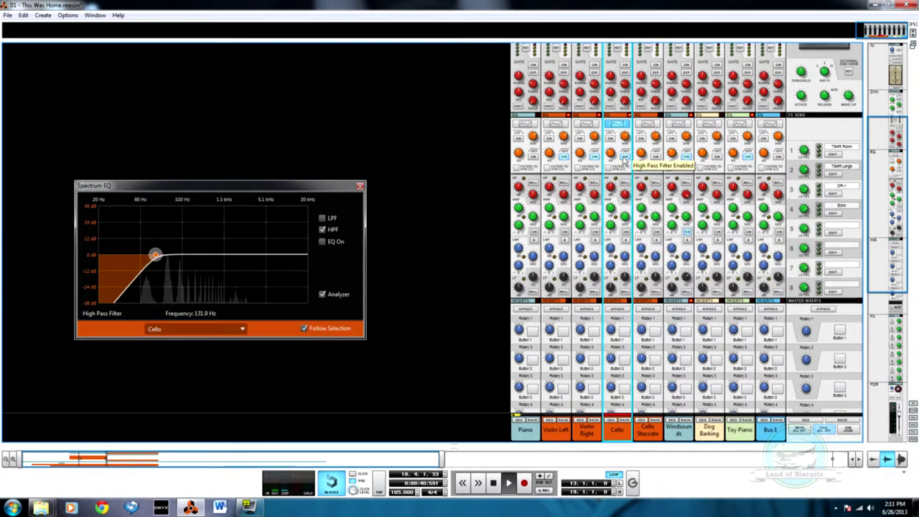
pyautogui.moveTo(611, 154); pyautogui.dragTo(614, 167)
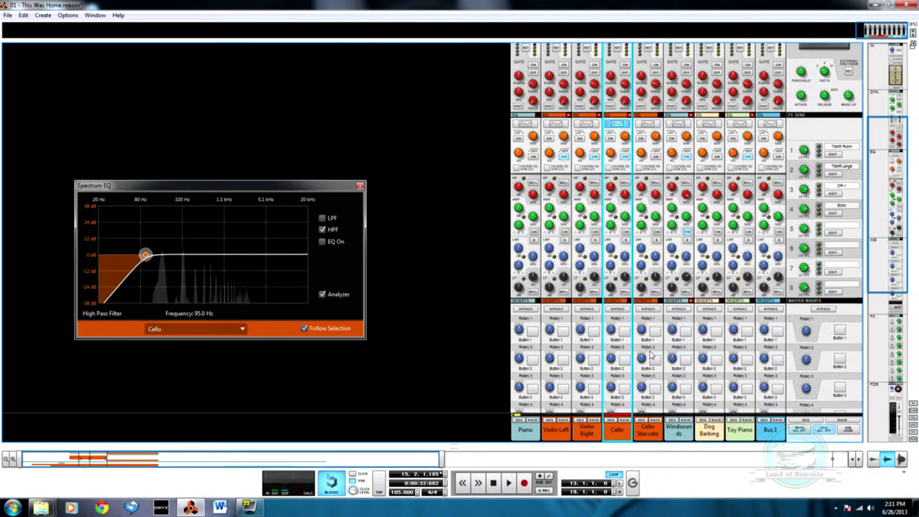
# Step: Switch to Chrome, search Google for "frequency ranges of instruments", view the black-and-white instrument frequency chart, and return to Reason
pyautogui.press('F2')
pyautogui.click(101, 507)
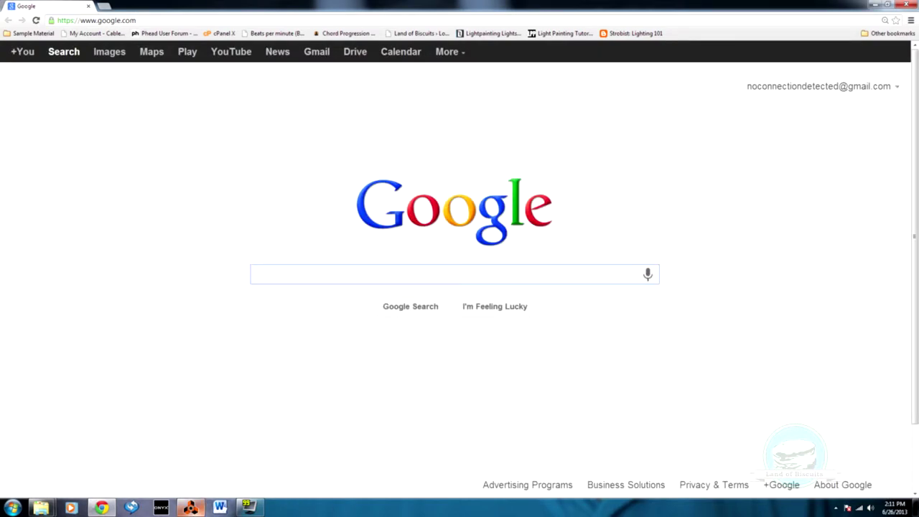
pyautogui.write('f')
pyautogui.write('u')
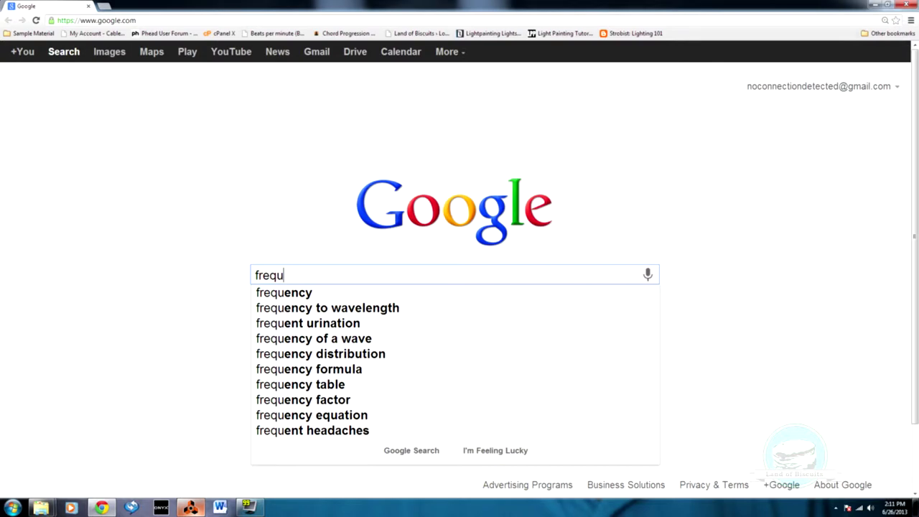
pyautogui.write('ency range')
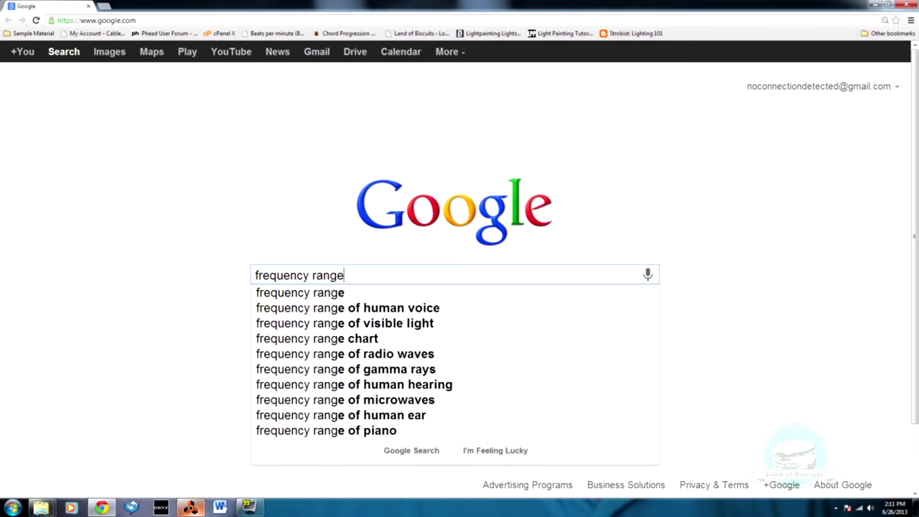
pyautogui.write('s of instruments')
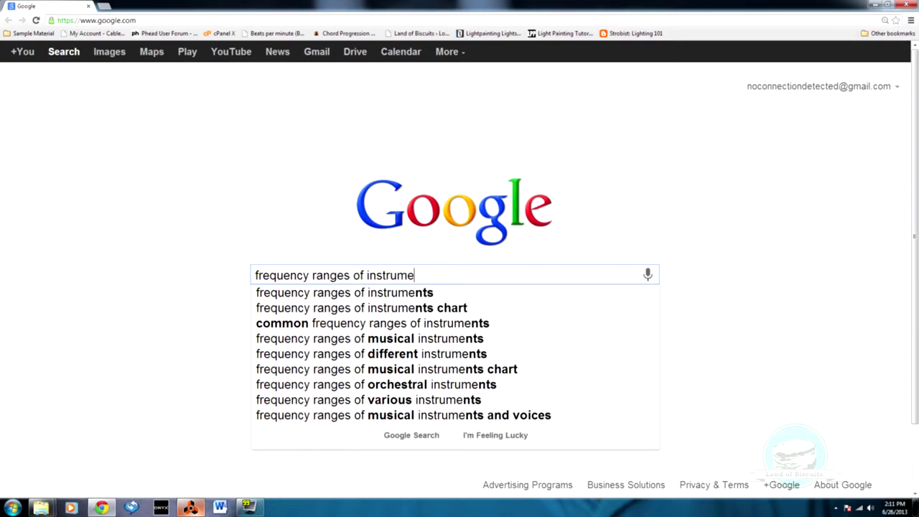
pyautogui.press('Return')
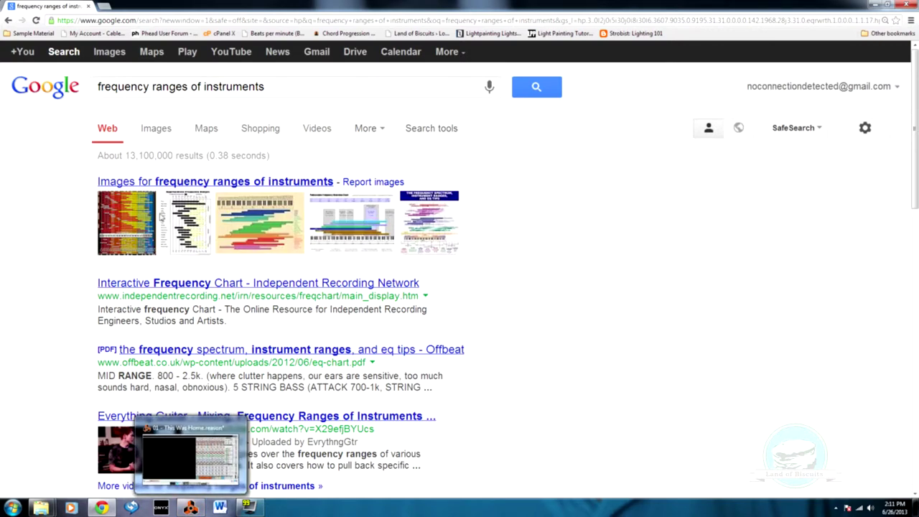
pyautogui.click(196, 223)
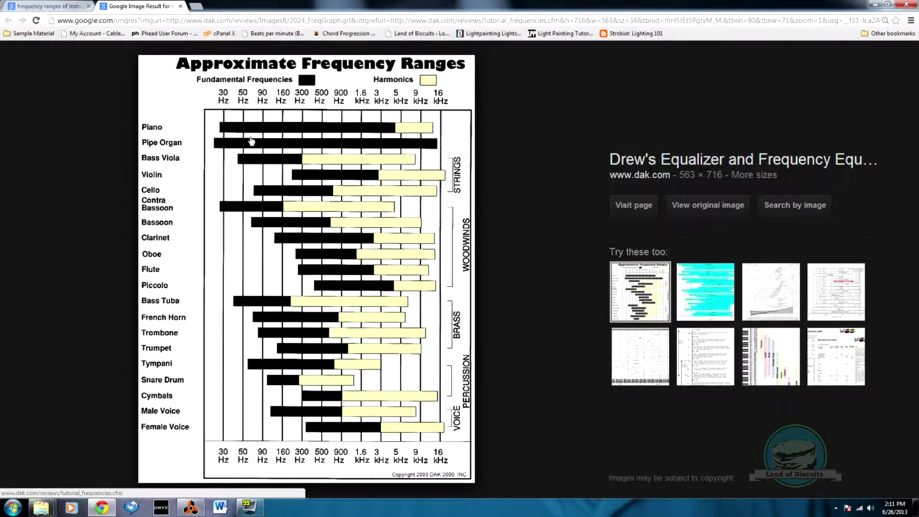
pyautogui.click(874, 4)
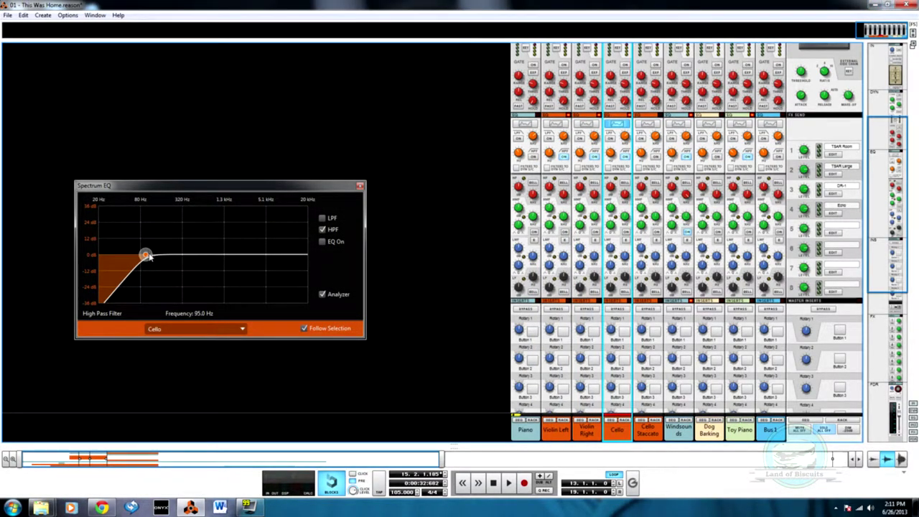
# Step: Reselect the Cello channel in the Spectrum EQ and fine-tune its high-pass frequency to about 91 Hz
pyautogui.scroll(-2, 675, 180)
pyautogui.scroll(2, 660, 172)
pyautogui.click(643, 153)
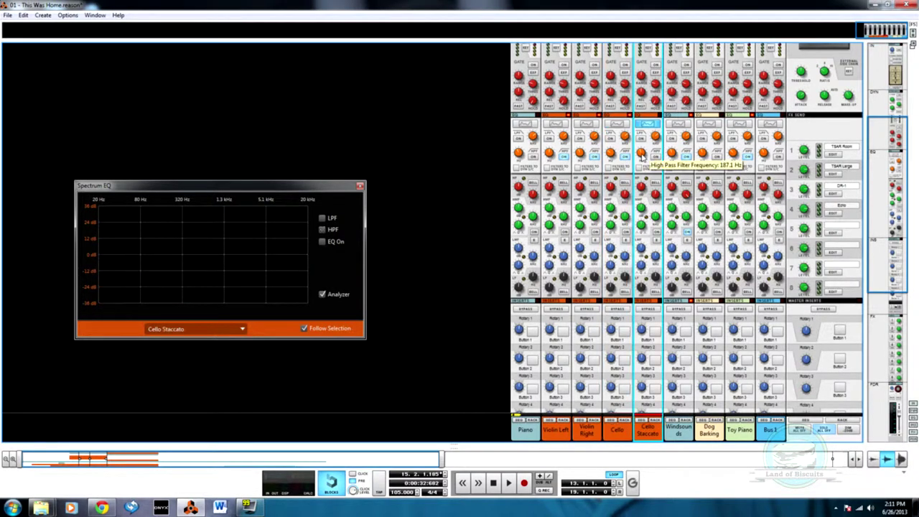
pyautogui.click(612, 154)
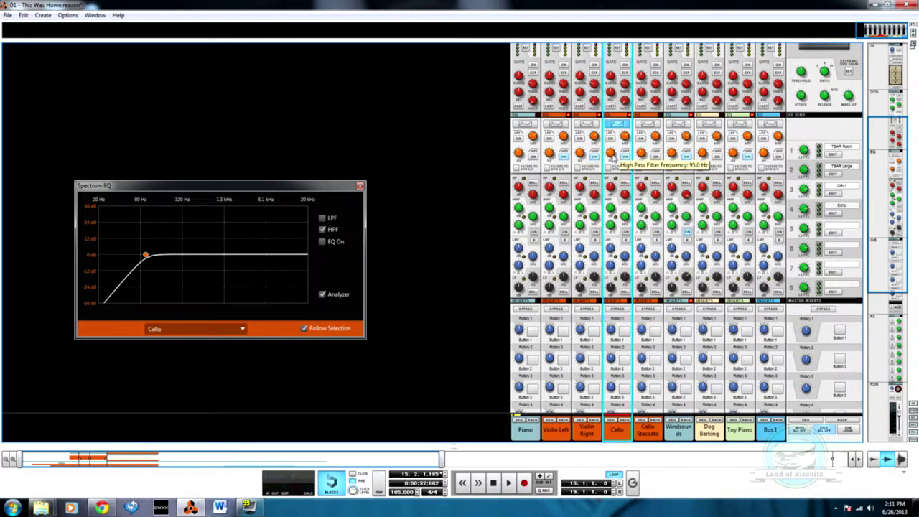
pyautogui.moveTo(145, 255); pyautogui.dragTo(144, 254)
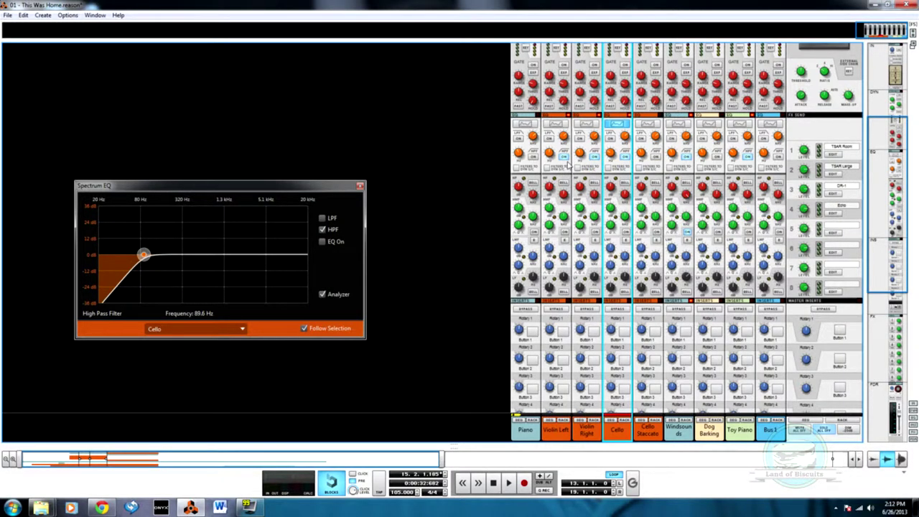
pyautogui.moveTo(611, 155); pyautogui.dragTo(612, 153)
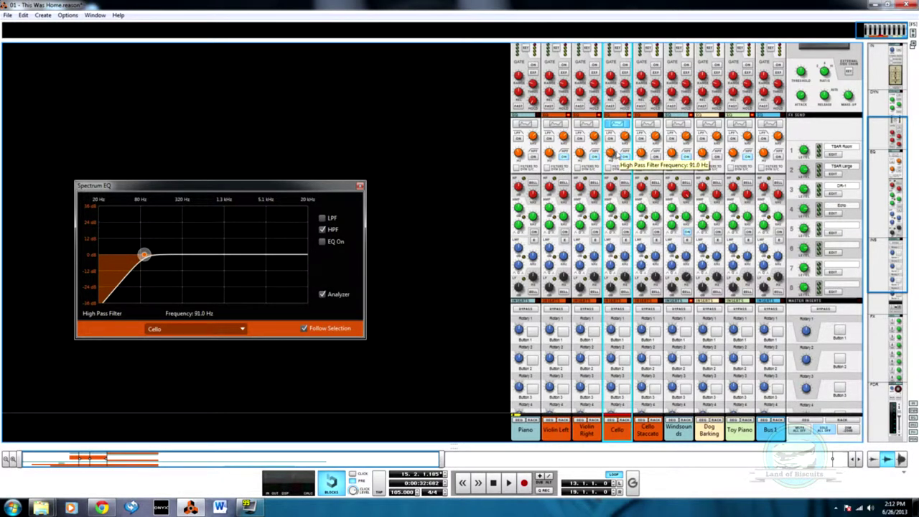
# Step: Clear the Cello solo, switch to the sequencer view, and close the Spectrum EQ window
pyautogui.scroll(-3, 587, 327)
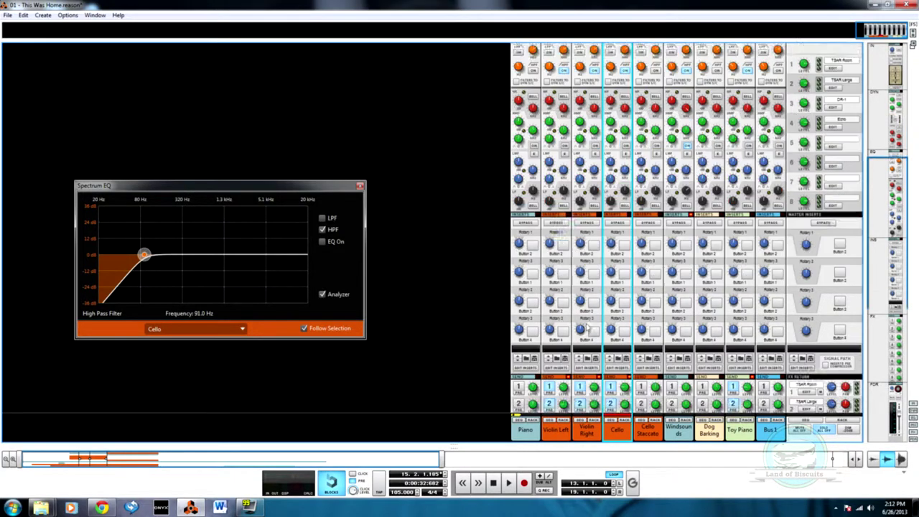
pyautogui.scroll(-8, 587, 327)
pyautogui.click(625, 320)
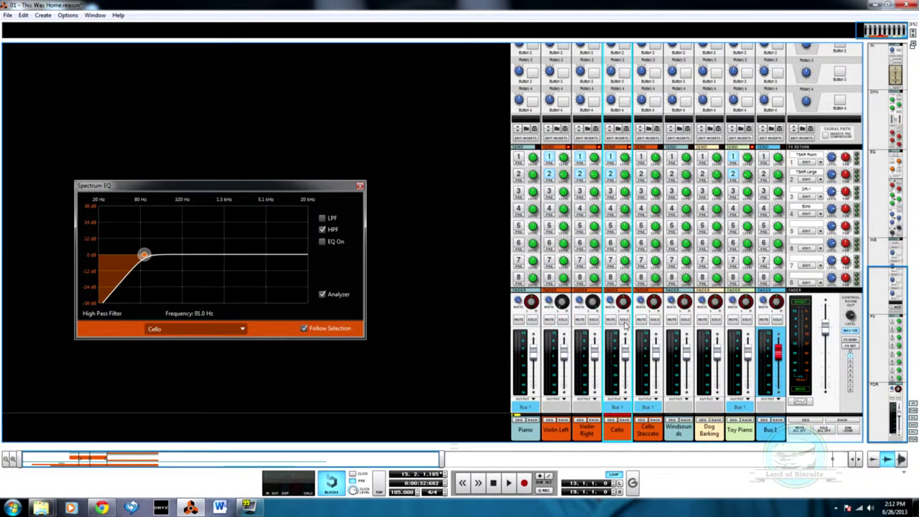
pyautogui.press('F7')
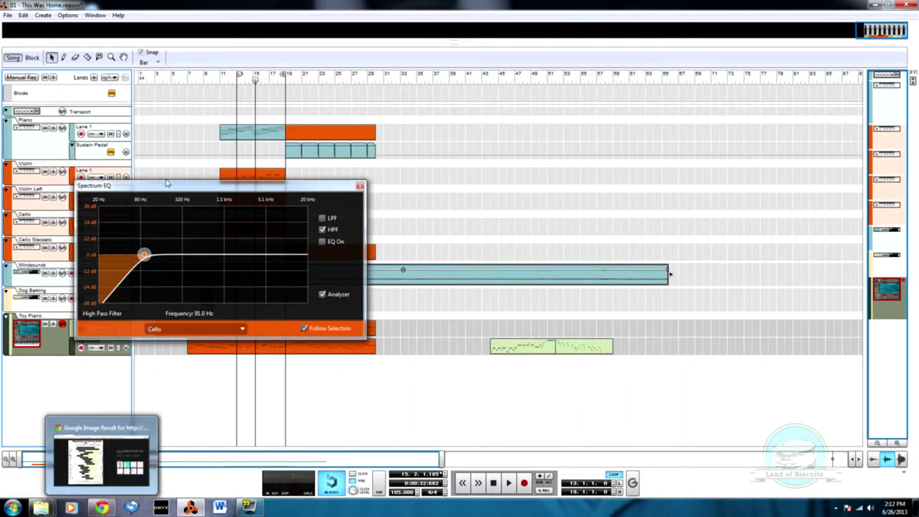
pyautogui.click(358, 187)
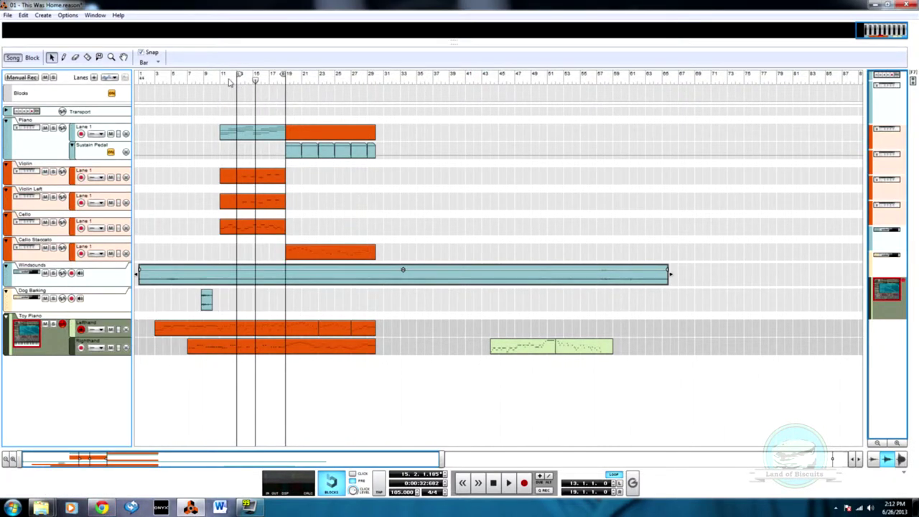
# Step: Play the loop, show the Piano channel in the Spectrum EQ, enable its high-pass filter and set the frequency to about 53.3 Hz
pyautogui.press('space')
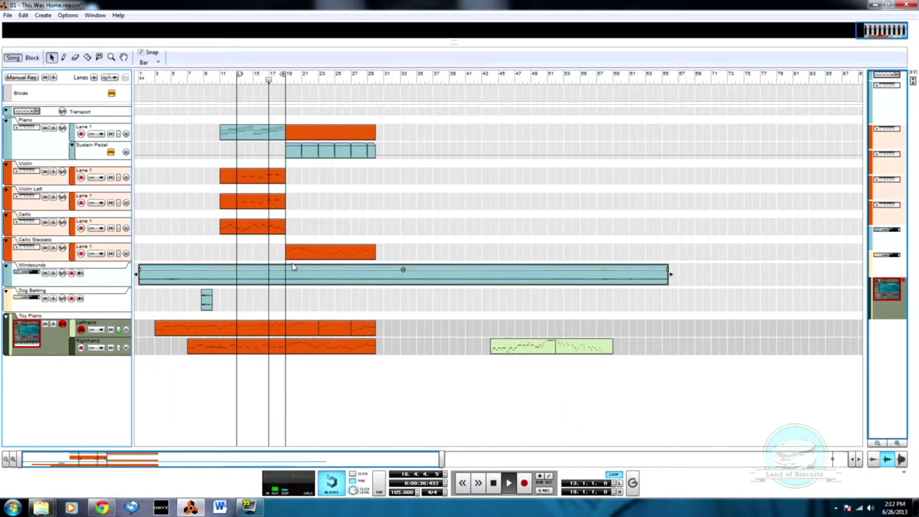
pyautogui.press('F5')
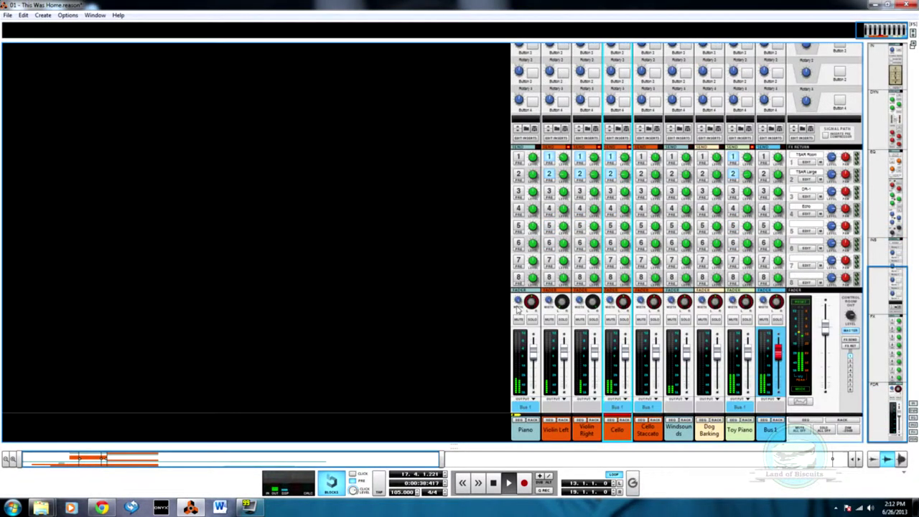
pyautogui.scroll(5, 518, 304)
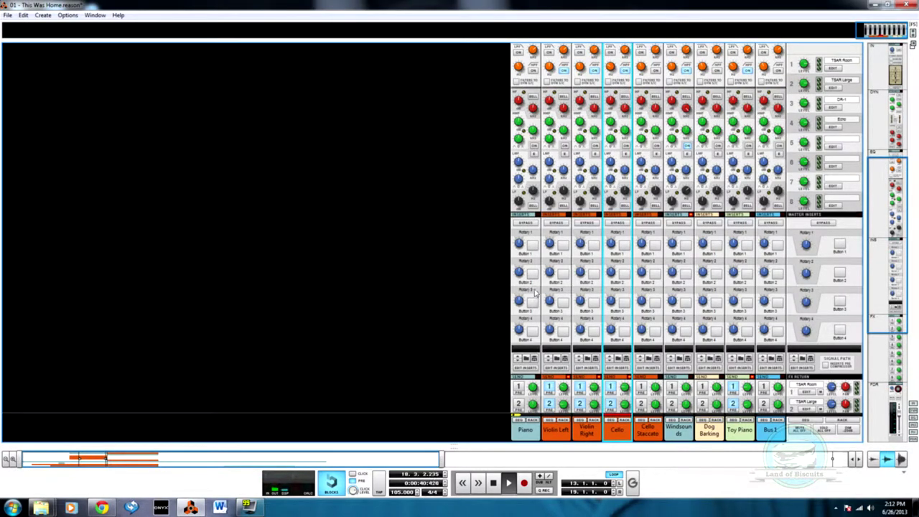
pyautogui.scroll(4, 534, 188)
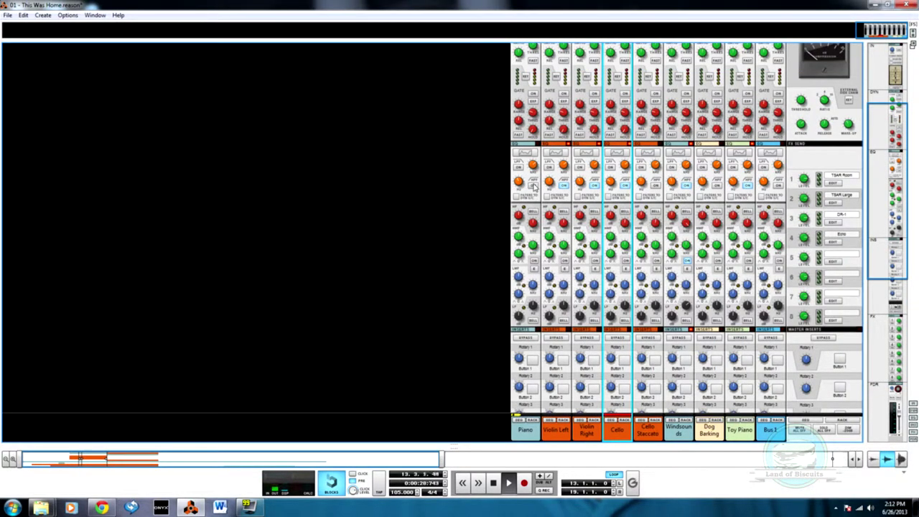
pyautogui.click(525, 153)
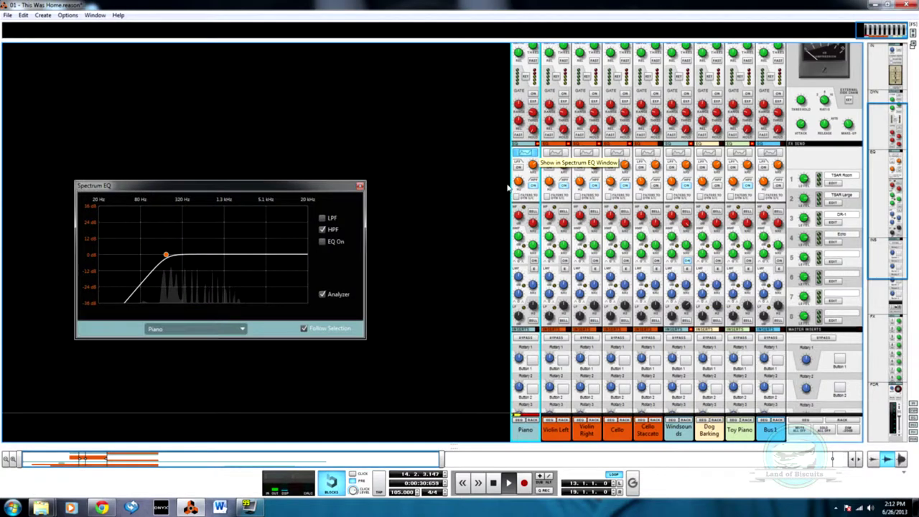
pyautogui.click(533, 186)
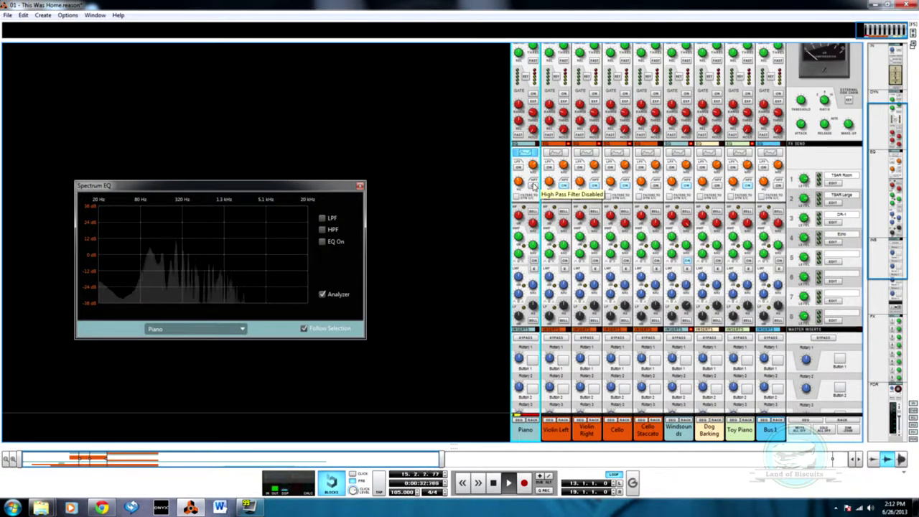
pyautogui.click(534, 185)
pyautogui.moveTo(519, 181); pyautogui.dragTo(520, 191)
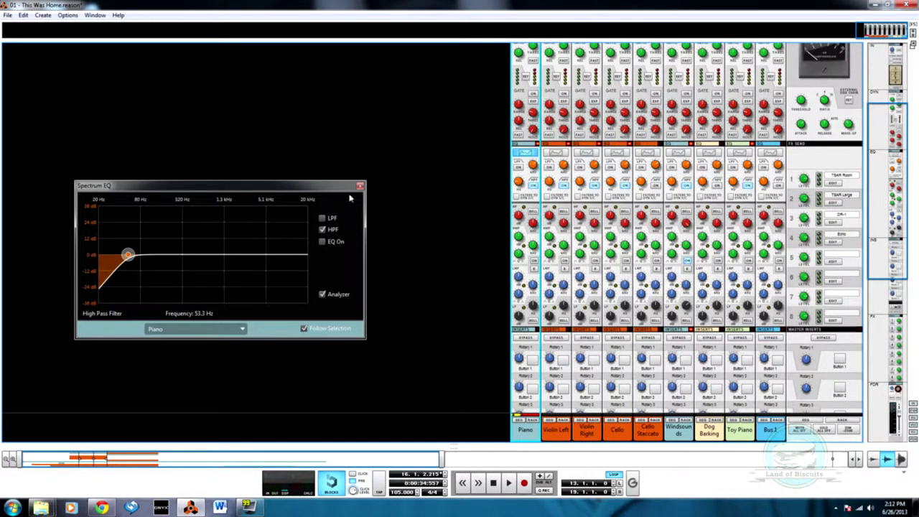
# Step: Rename the Bus 1 mixer channel as "Sidechainbus"
pyautogui.scroll(-5, 547, 298)
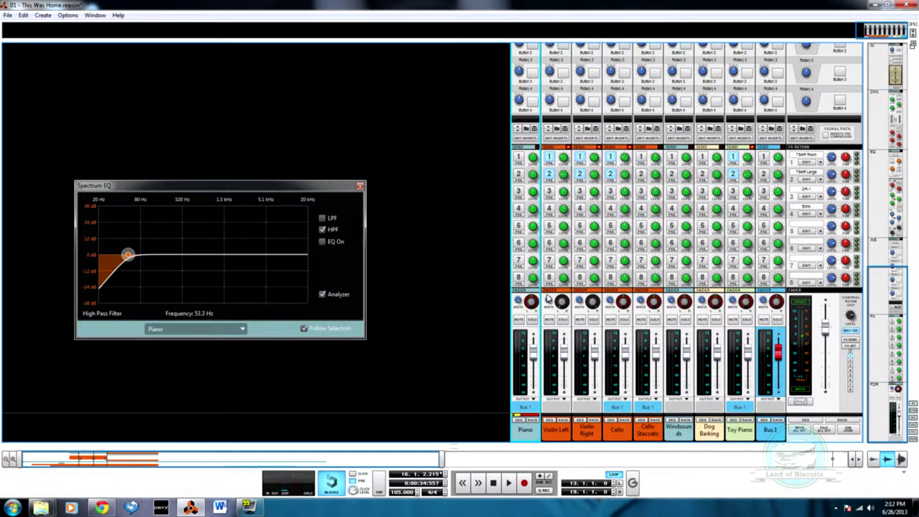
pyautogui.doubleClick(775, 433)
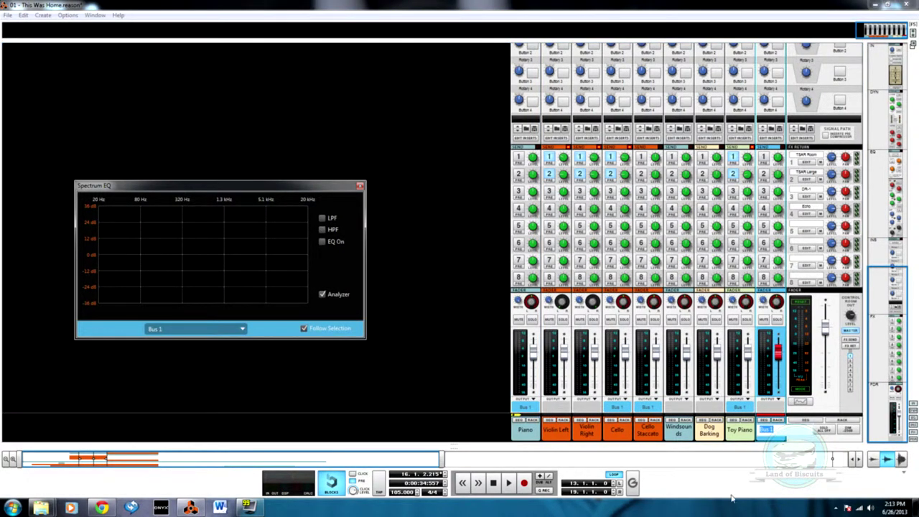
pyautogui.write('St')
pyautogui.write('dechainbus')
pyautogui.press('Return')
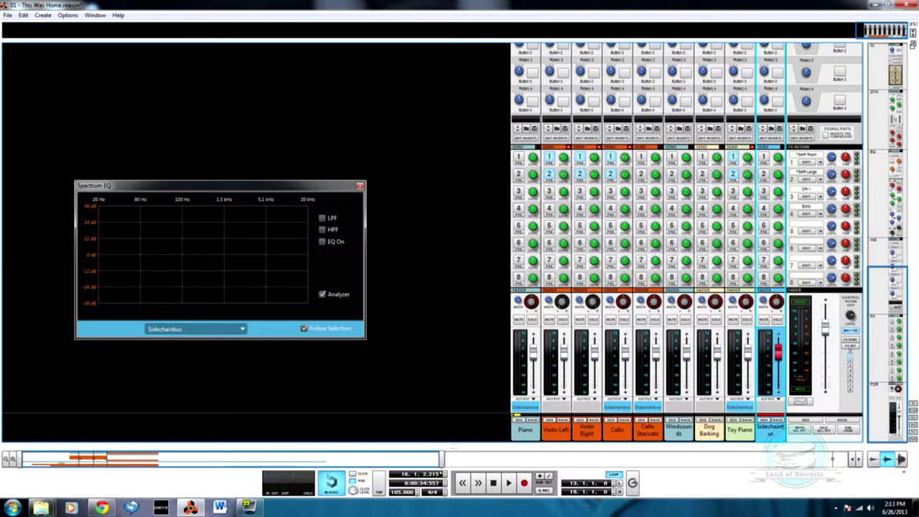
# Step: Return to the sequencer, close the Spectrum EQ window, and set the loop to run from bar 1 to bar 32
pyautogui.press('F7')
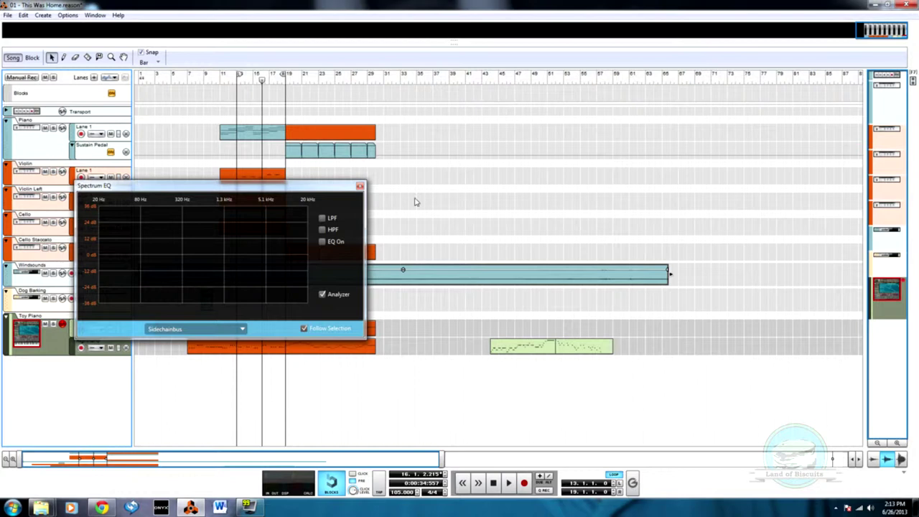
pyautogui.click(360, 188)
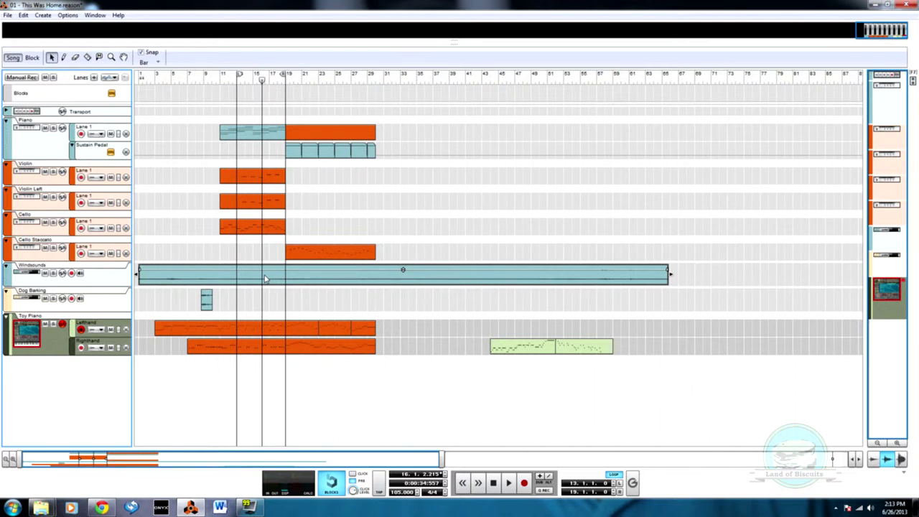
pyautogui.click(241, 77)
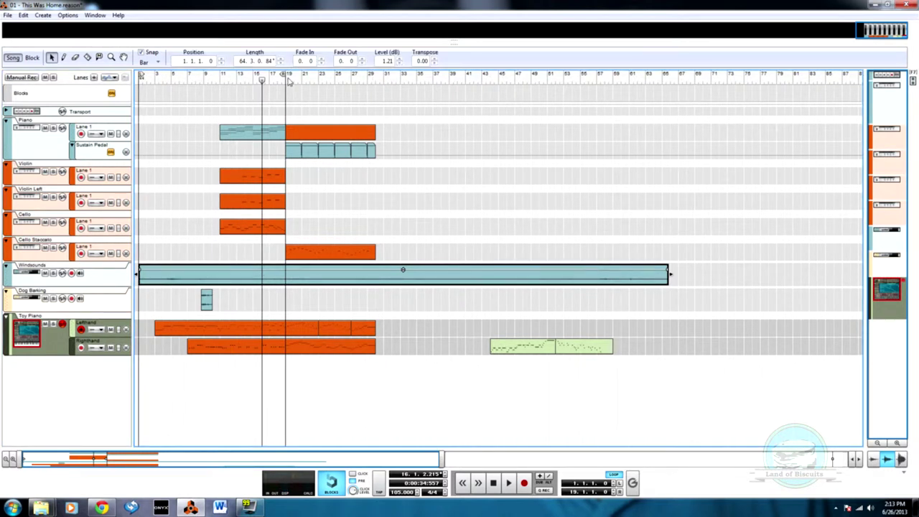
pyautogui.moveTo(286, 75); pyautogui.dragTo(386, 91)
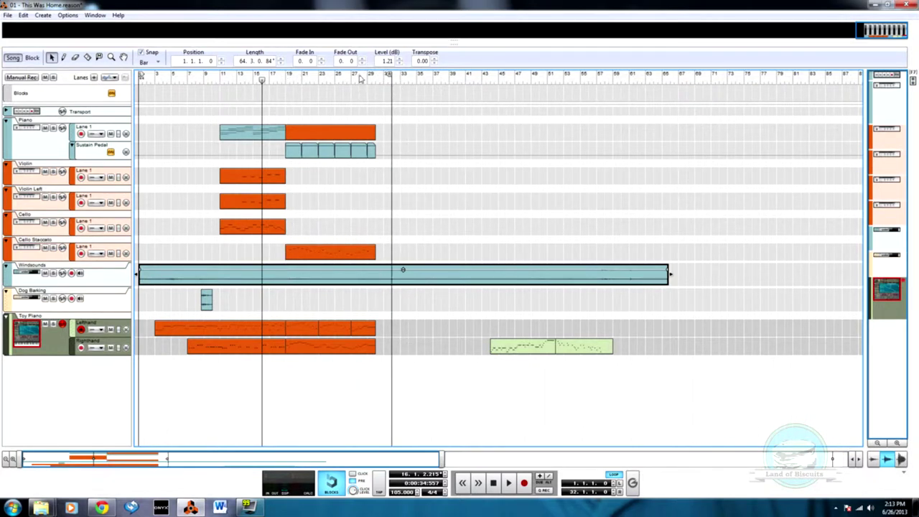
# Step: Audition the end of the arrangement from about bar 28
pyautogui.click(361, 76)
pyautogui.press('space')
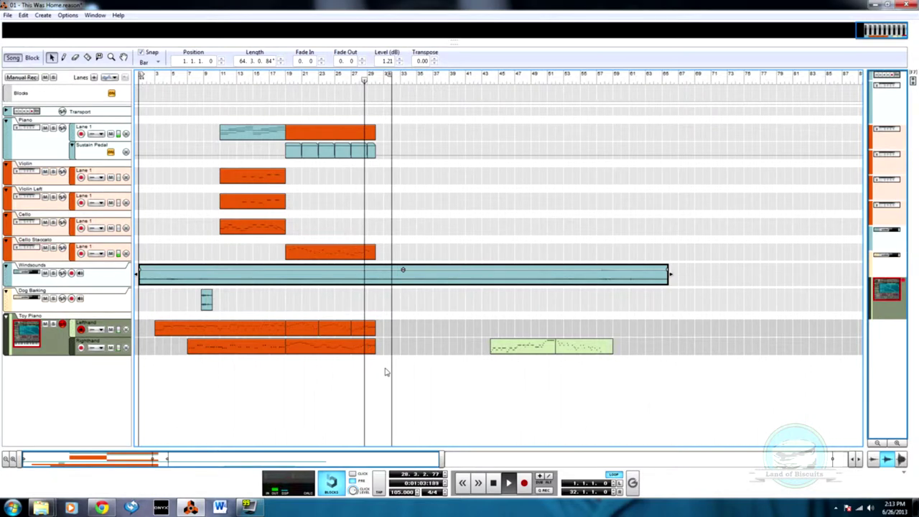
pyautogui.press('space')
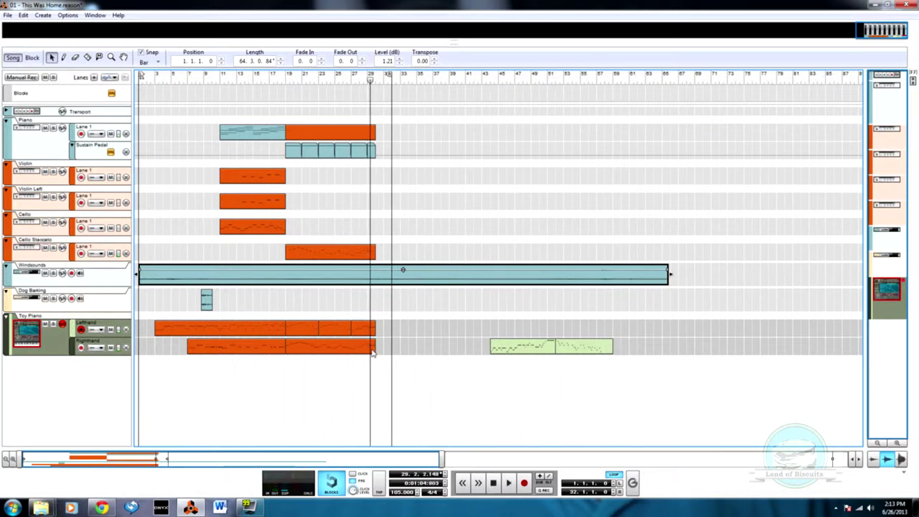
# Step: Open the Toy Piano Righthand clip starting at bar 19 in the note editor and audition its opening notes
pyautogui.doubleClick(375, 350)
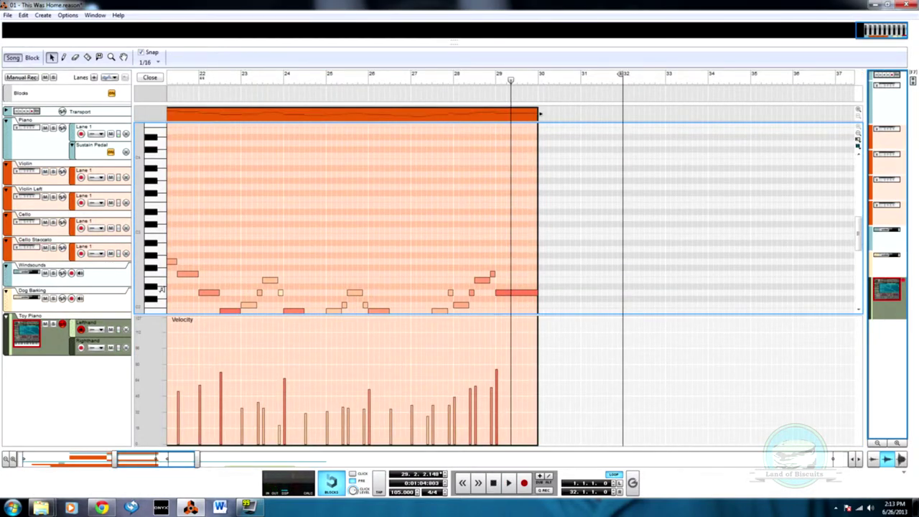
pyautogui.scroll(-3, 257, 267)
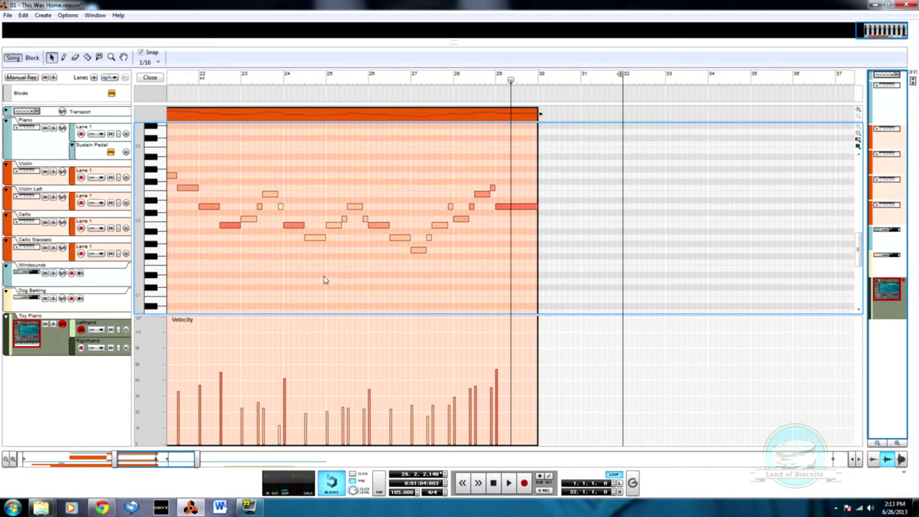
pyautogui.scroll(1, 331, 287)
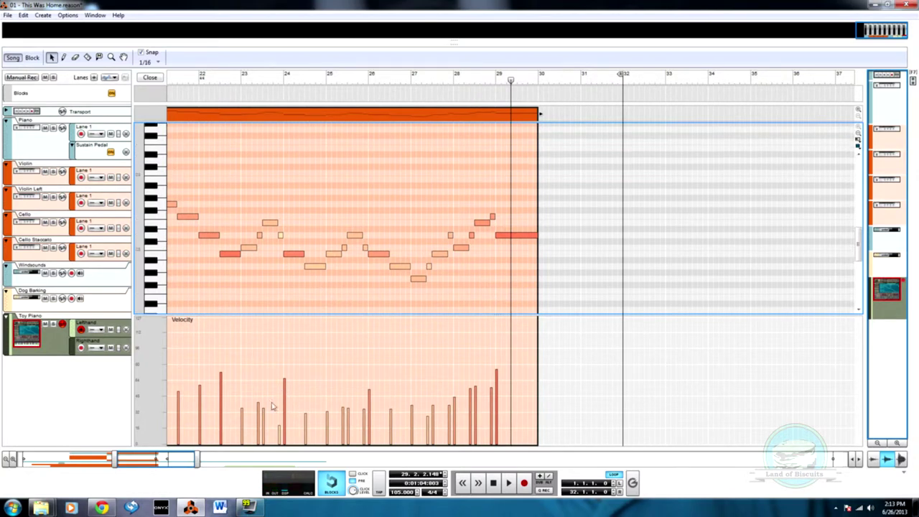
pyautogui.moveTo(155, 459)
pyautogui.mouseDown()
pyautogui.moveTo(139, 461)
pyautogui.moveTo(144, 448)
pyautogui.mouseUp()
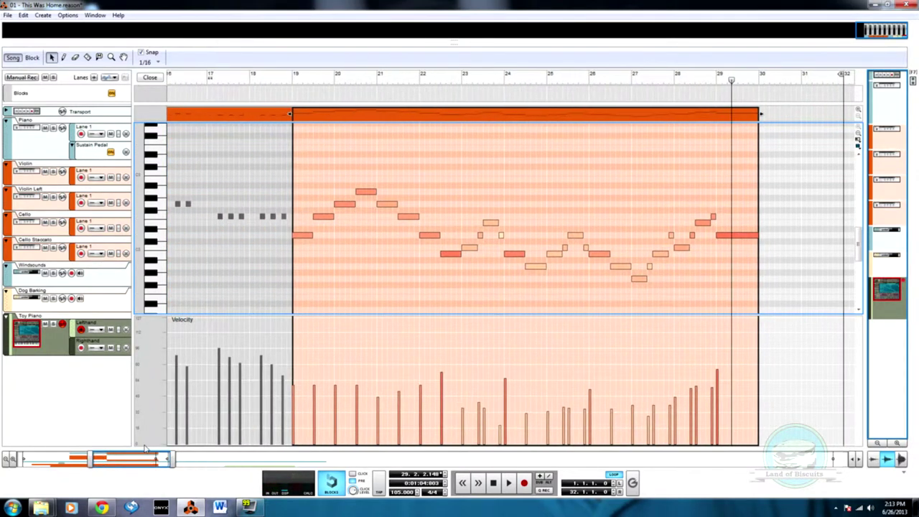
pyautogui.click(283, 77)
pyautogui.press('space')
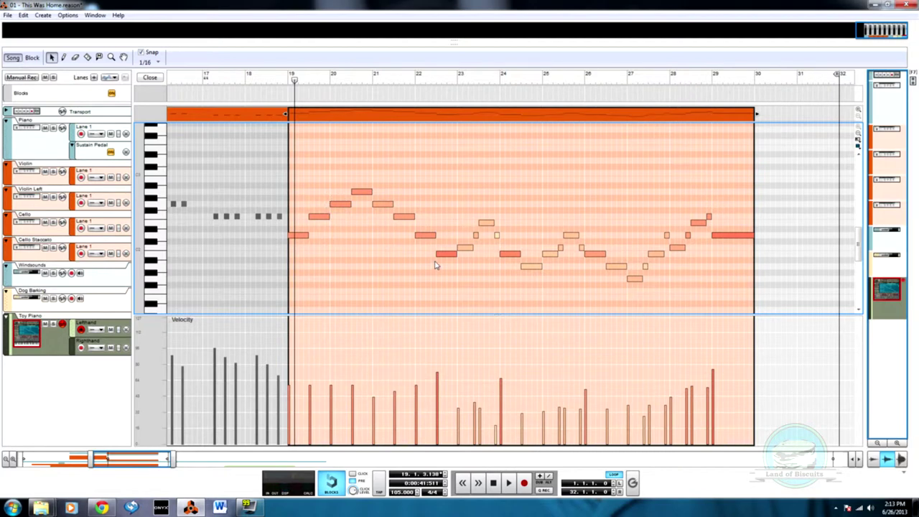
# Step: Switch to Chrome, close the frequency chart tab, and search Google for "musical modes"
pyautogui.click(101, 508)
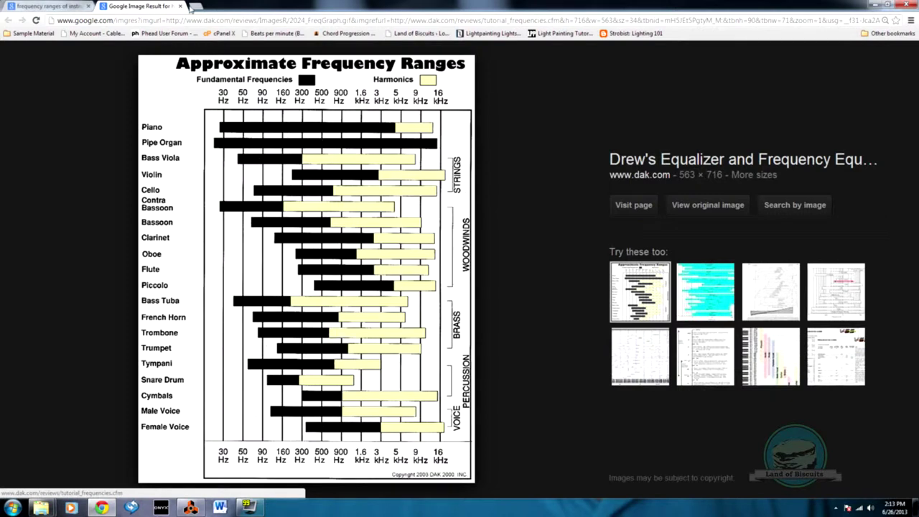
pyautogui.click(180, 6)
pyautogui.tripleClick(100, 86)
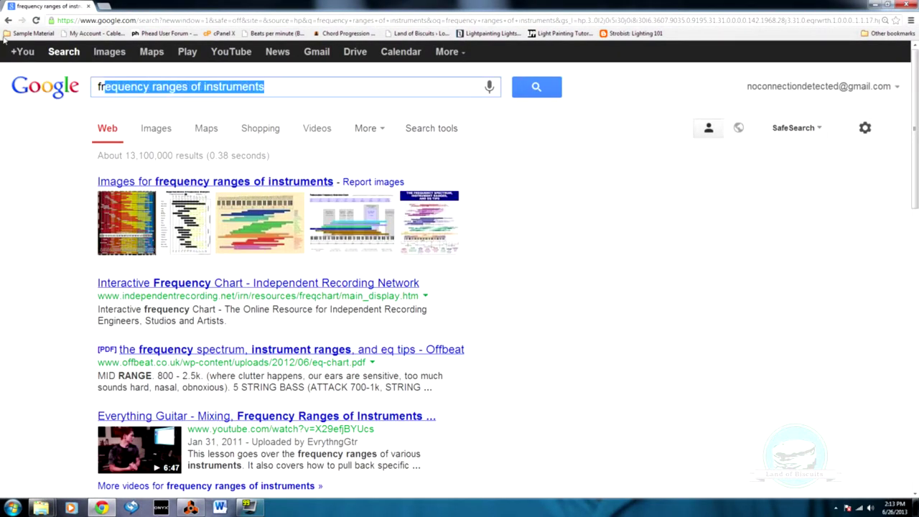
pyautogui.write('fr')
pyautogui.press('BackSpace')
pyautogui.press('BackSpace')
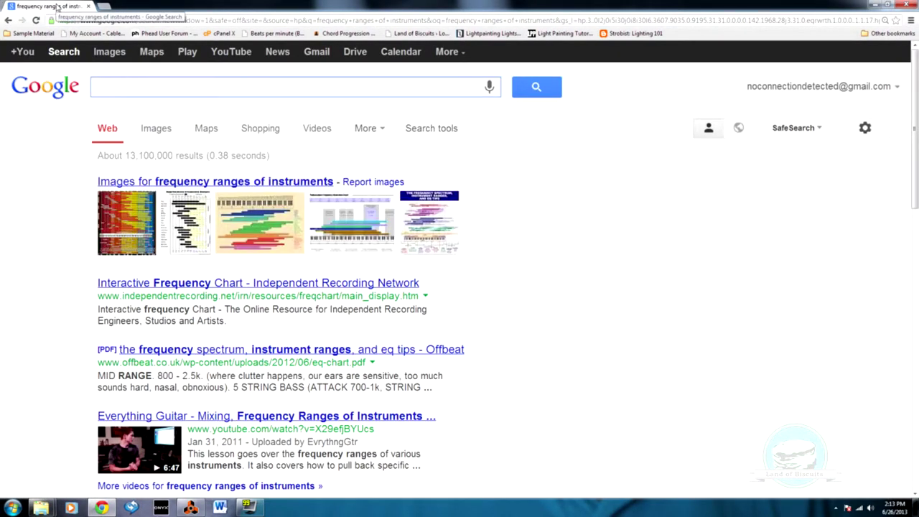
pyautogui.write('mo')
pyautogui.press('BackSpace')
pyautogui.write('usical modes')
pyautogui.press('Return')
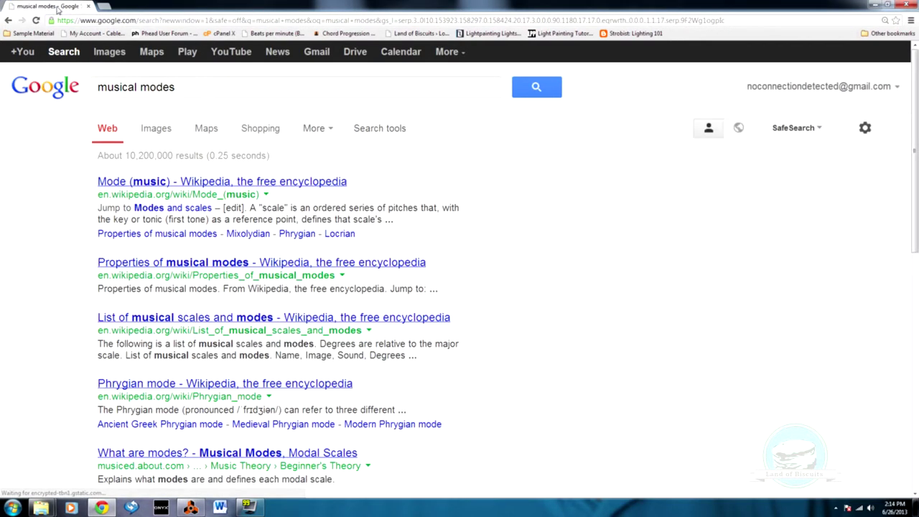
# Step: Open the Wikipedia article "Mode (music)" and look through its contents list and the sections on modes and Greek scales
pyautogui.click(192, 183)
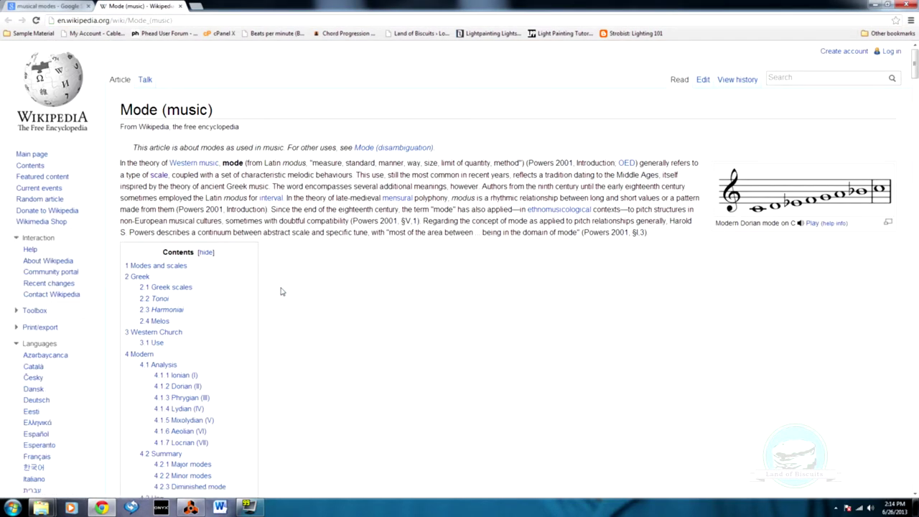
pyautogui.scroll(-3, 283, 290)
pyautogui.scroll(-1, 319, 276)
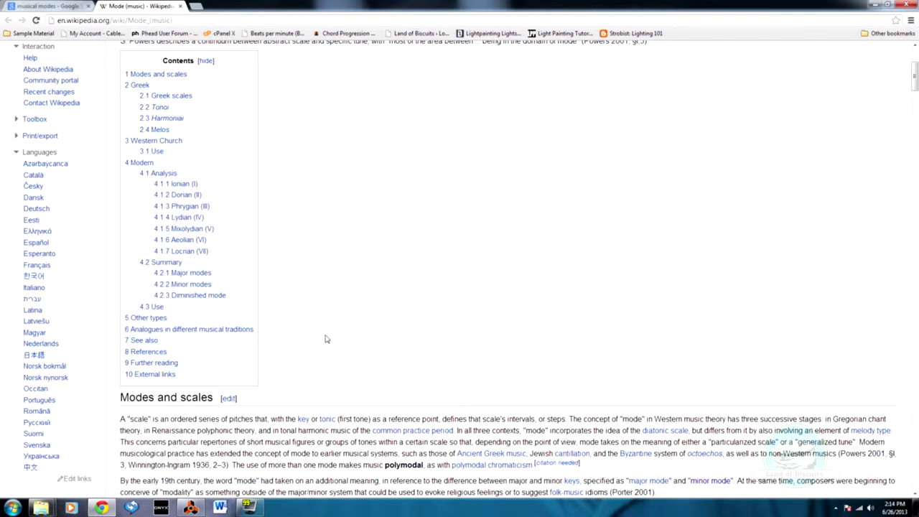
pyautogui.scroll(-7, 327, 339)
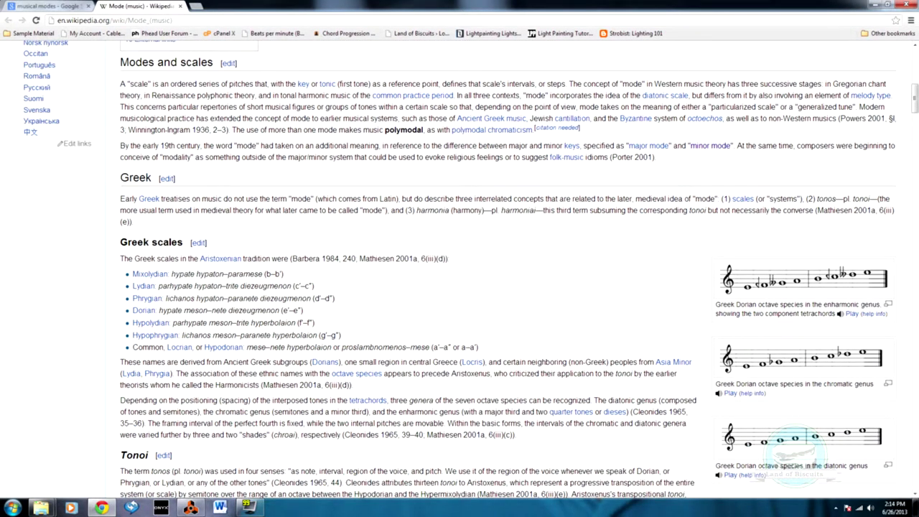
# Step: Switch back to Reason and audition the Toy Piano Righthand clip from just before bar 19
pyautogui.click(195, 510)
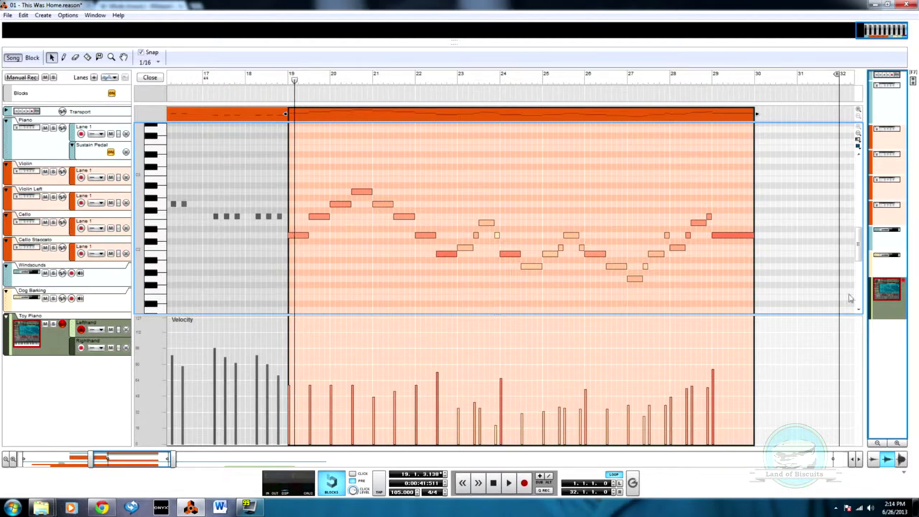
pyautogui.click(283, 86)
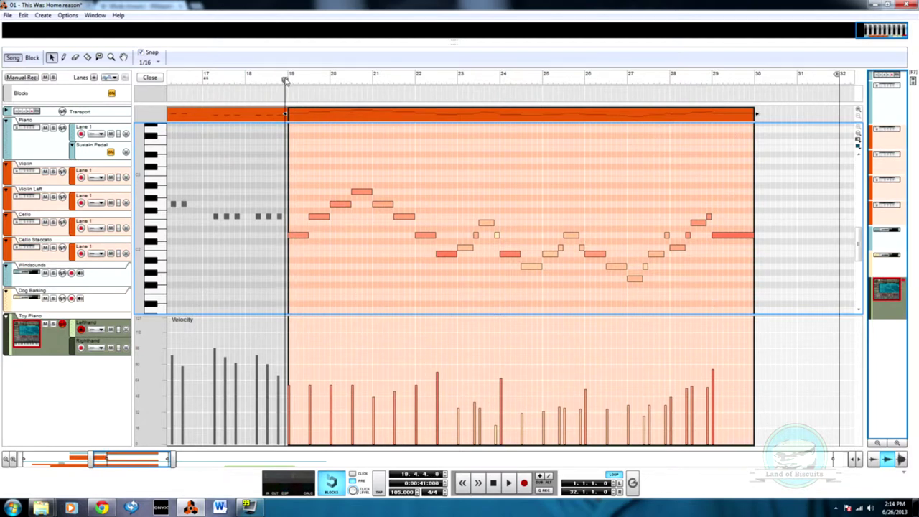
pyautogui.press('space')
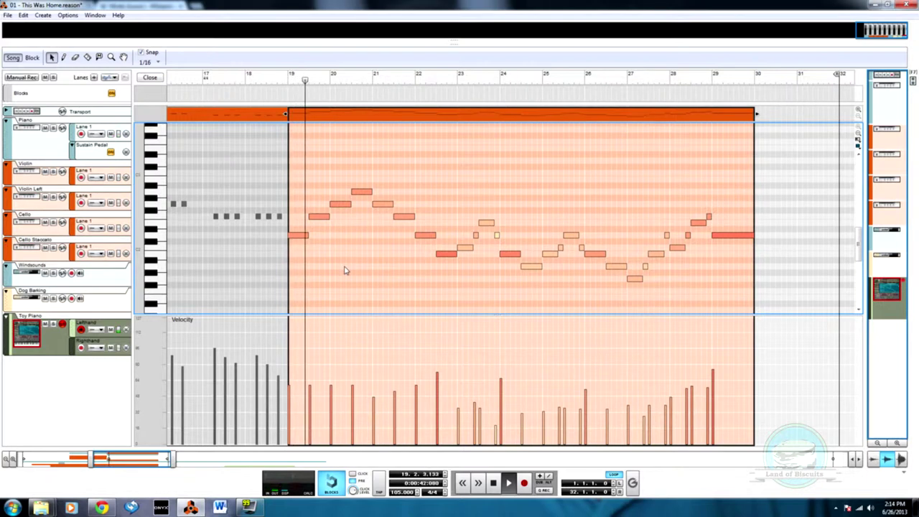
pyautogui.press('space')
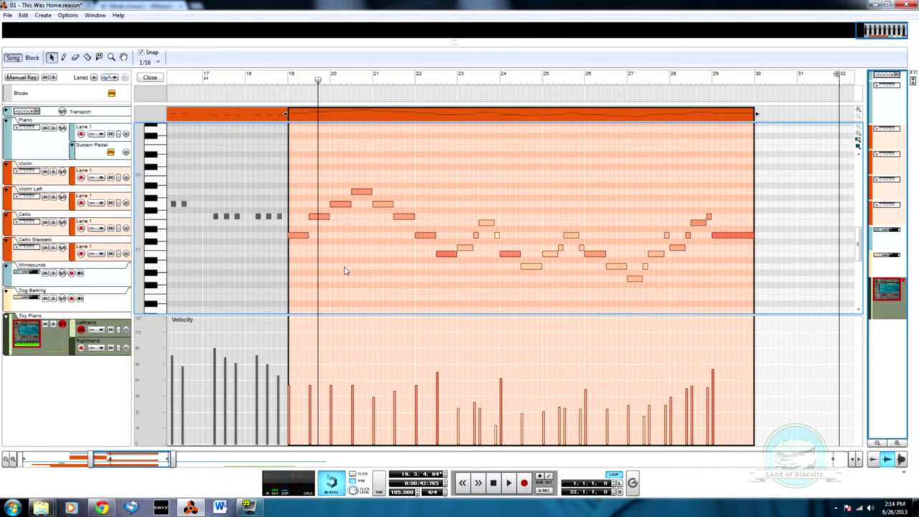
# Step: Return to the Wikipedia article in Chrome and go to its Dorian (II) section to examine the mode's notes and intervals
pyautogui.hotkey('alt', 'Tab')
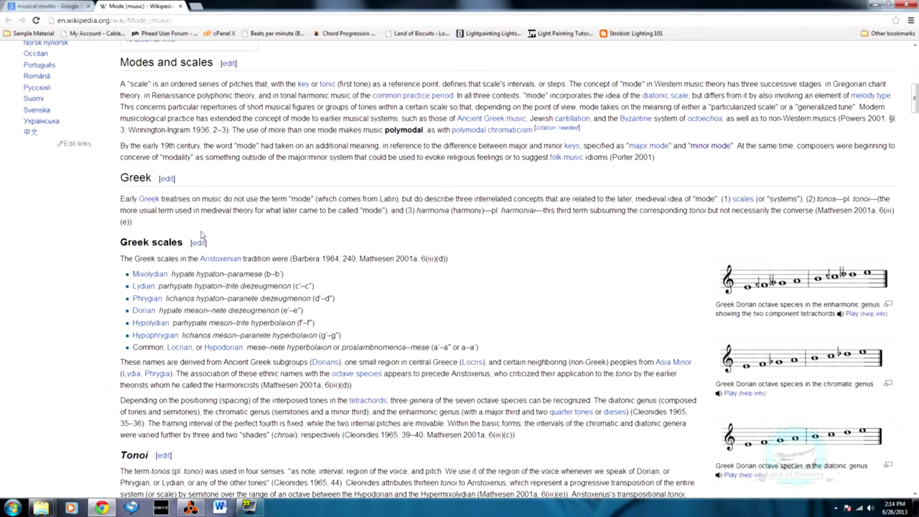
pyautogui.scroll(1, 201, 233)
pyautogui.scroll(-1, 487, 275)
pyautogui.scroll(-1, 488, 276)
pyautogui.scroll(8, 467, 284)
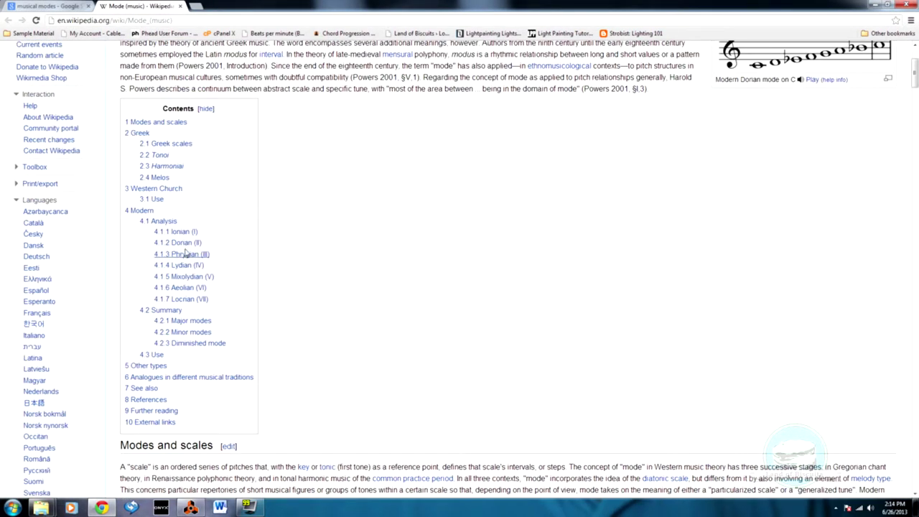
pyautogui.click(178, 242)
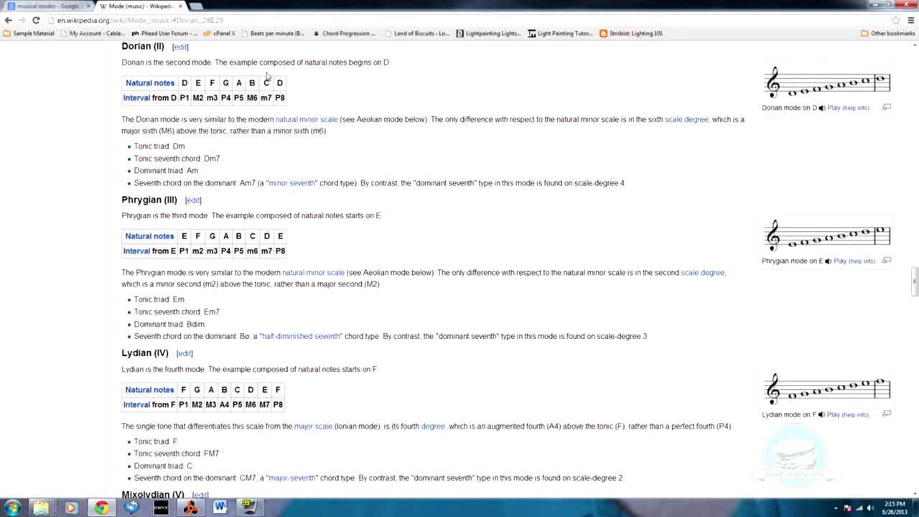
# Step: Reread the Dorian section, close the Wikipedia tab in Chrome, and return to Reason with the playhead just before bar 19
pyautogui.scroll(3, 274, 99)
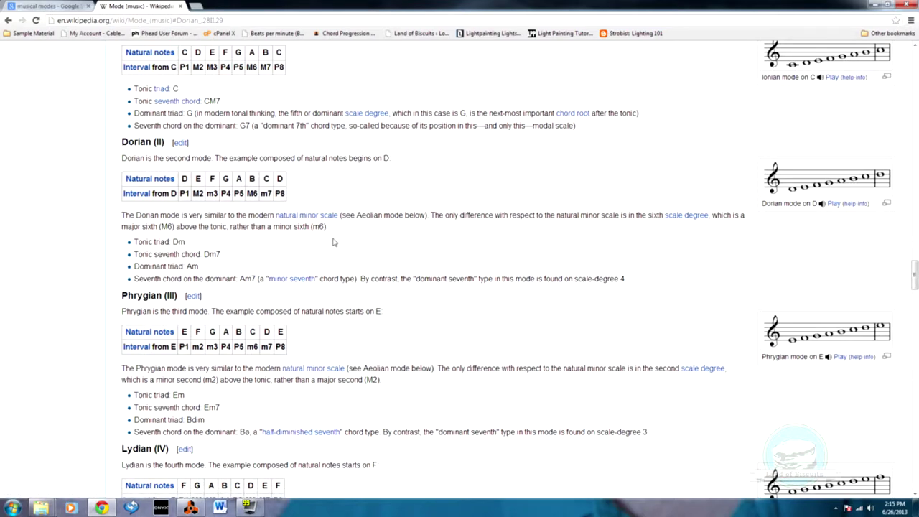
pyautogui.hotkey('alt', 'Tab')
pyautogui.click(285, 81)
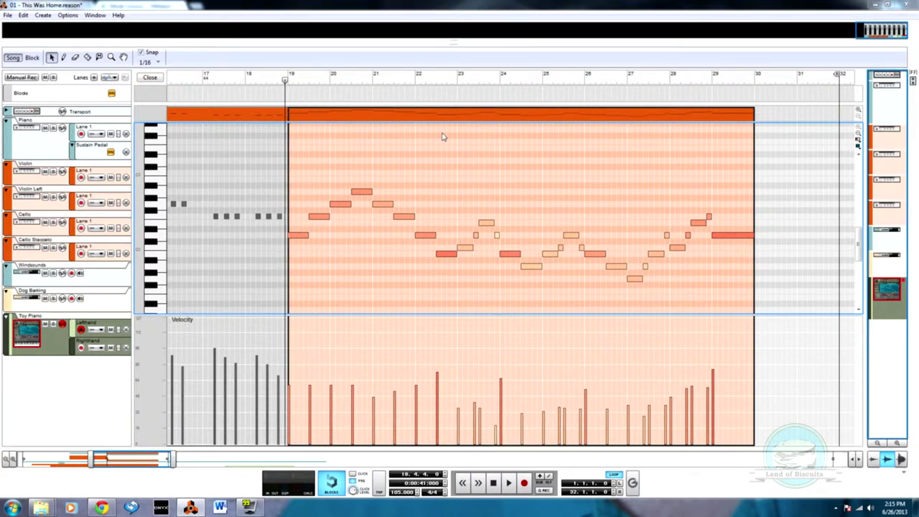
pyautogui.hotkey('alt', 'Tab')
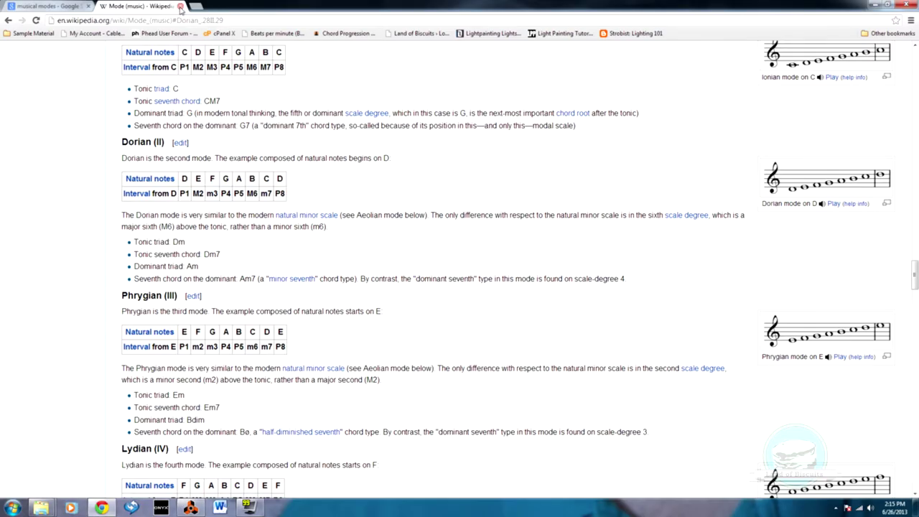
pyautogui.click(180, 6)
pyautogui.click(874, 4)
# Step: Play the Toy Piano Righthand clip from just before bar 19 and return to the full song arrangement
pyautogui.press('space')
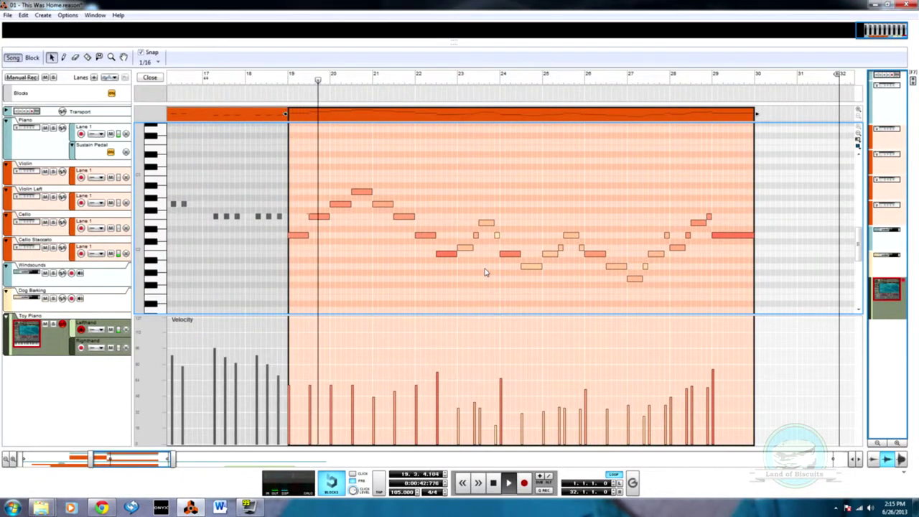
pyautogui.moveTo(90, 457); pyautogui.dragTo(22, 458)
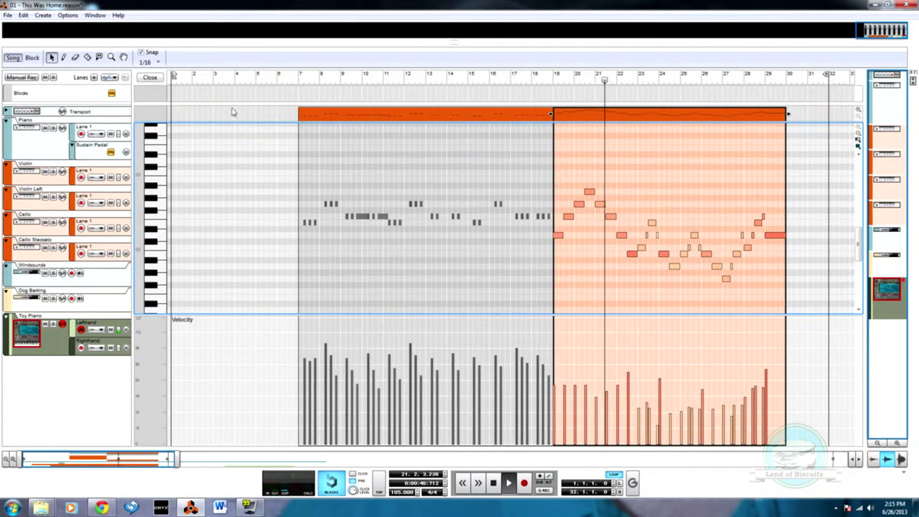
pyautogui.press('space')
pyautogui.hotkey('ctrl', 'e')
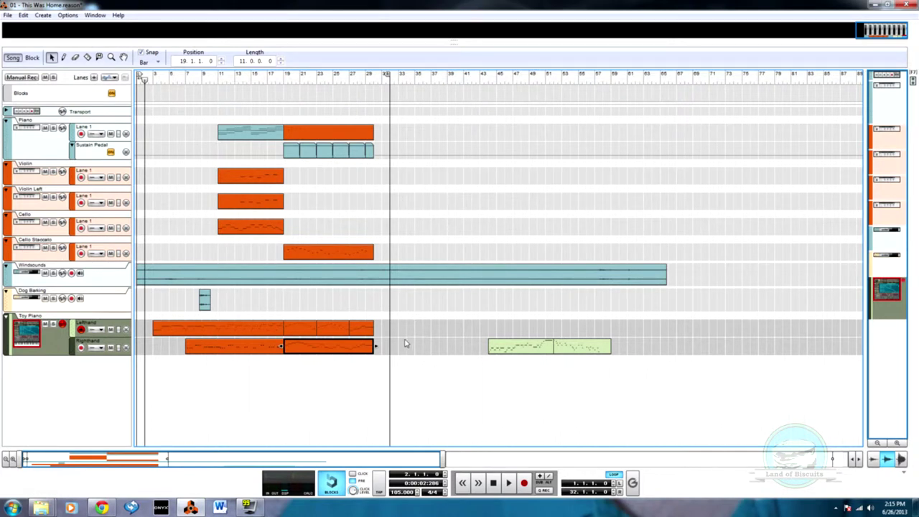
# Step: Set the loop range from bar 29 to bar 42 and place the playhead at bar 29
pyautogui.click(365, 81)
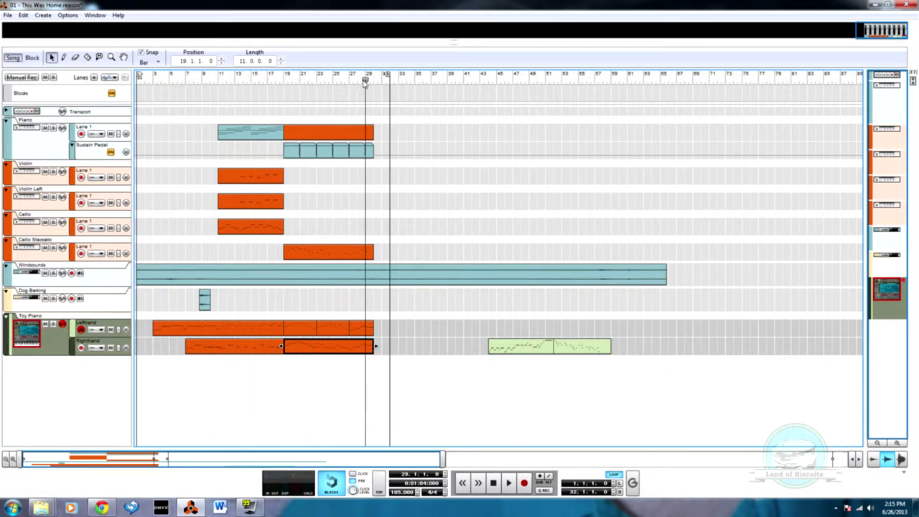
pyautogui.moveTo(364, 81); pyautogui.dragTo(373, 79)
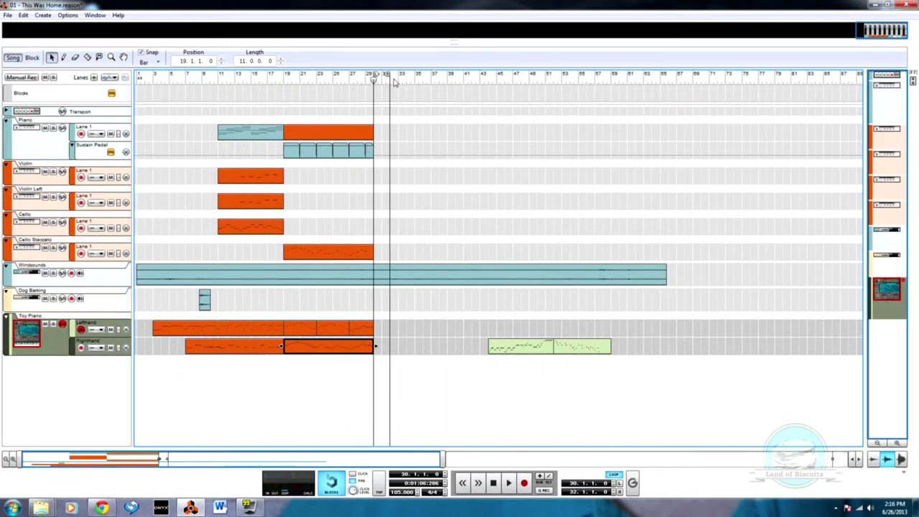
pyautogui.moveTo(391, 75); pyautogui.dragTo(471, 76)
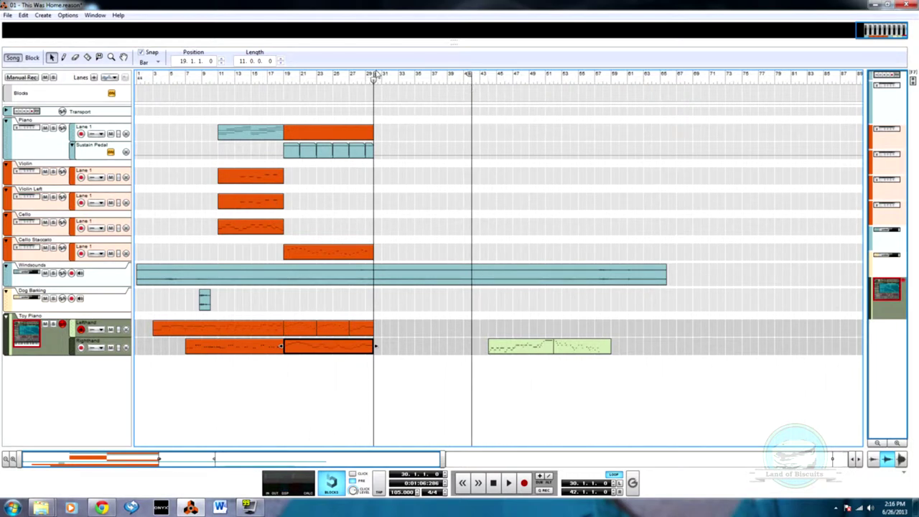
pyautogui.moveTo(373, 76); pyautogui.dragTo(365, 76)
pyautogui.click(364, 81)
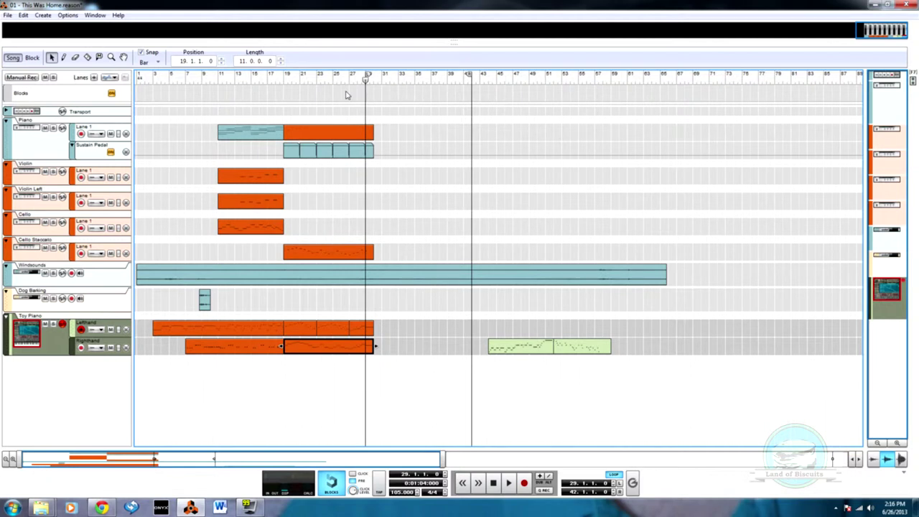
pyautogui.click(345, 97)
pyautogui.hotkey('ctrl', 'Return')
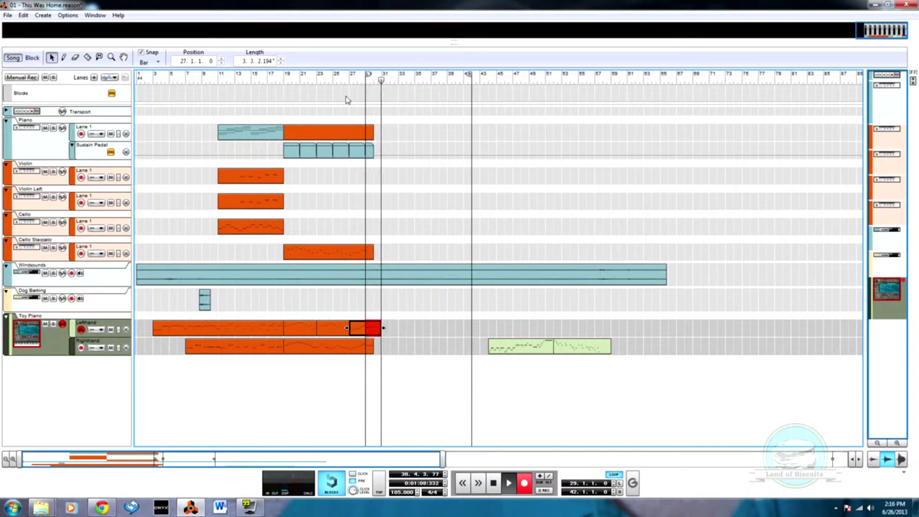
pyautogui.press('space')
# Step: Record a new toy piano part on the Lefthand lane from bar 29 to about bar 38
pyautogui.click(362, 80)
pyautogui.click(364, 80)
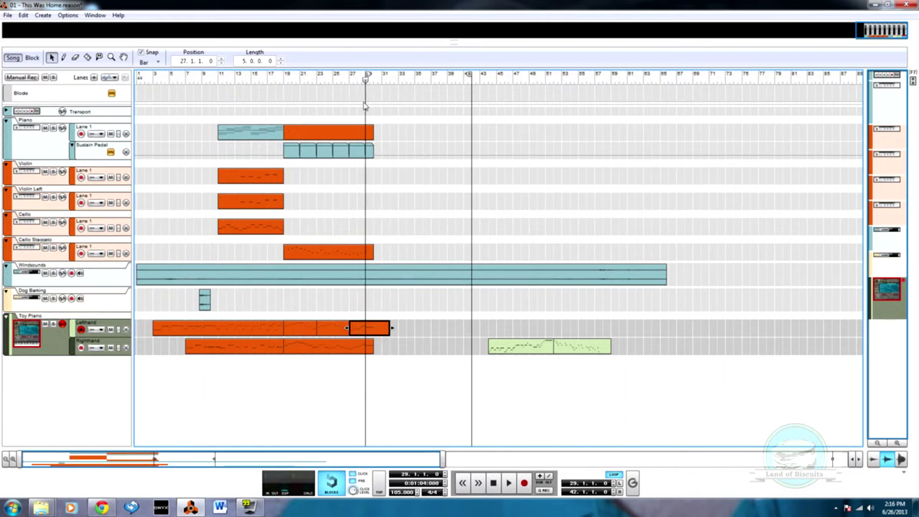
pyautogui.hotkey('ctrl', 'Return')
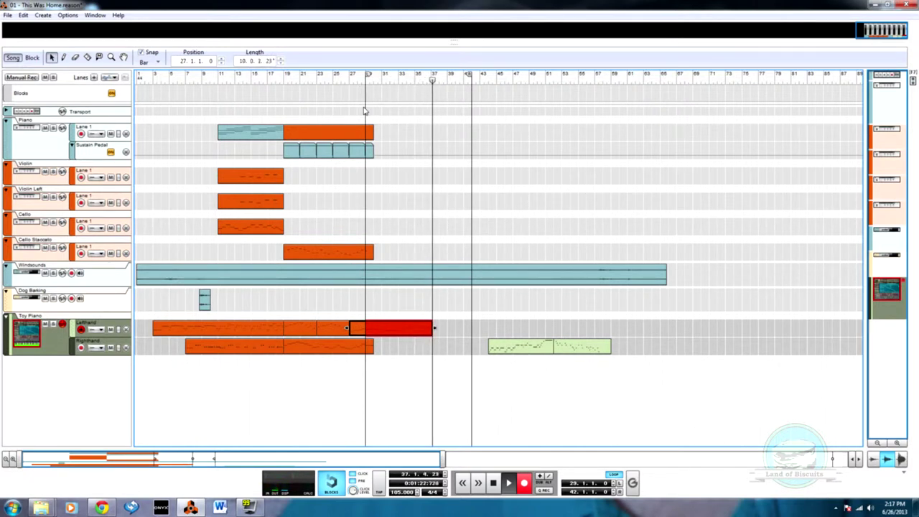
pyautogui.press('space')
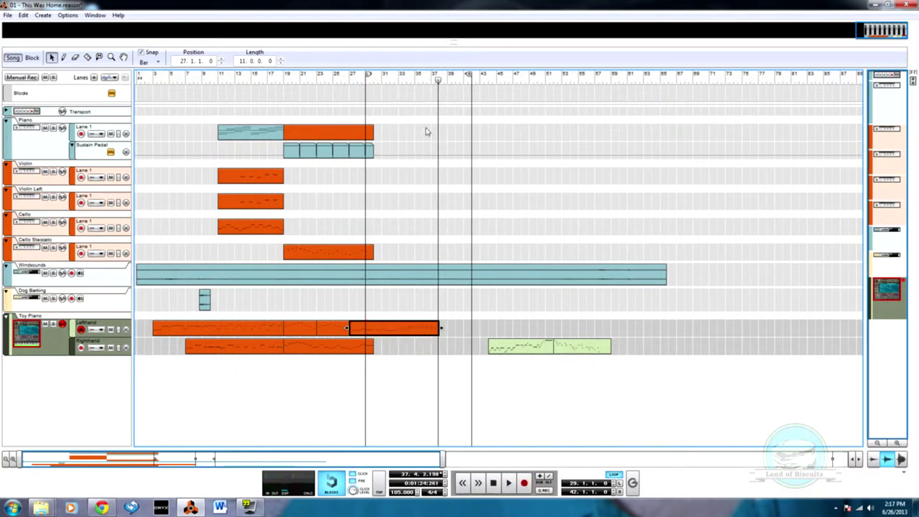
# Step: In the recorded Lefthand clip, delete the stray chord just before bar 36 and audition the part from about bar 27
pyautogui.doubleClick(404, 330)
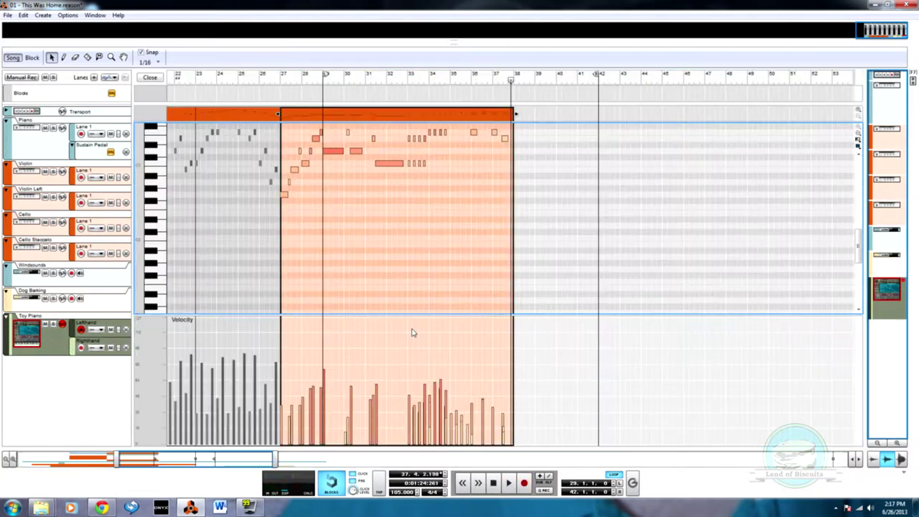
pyautogui.scroll(3, 445, 256)
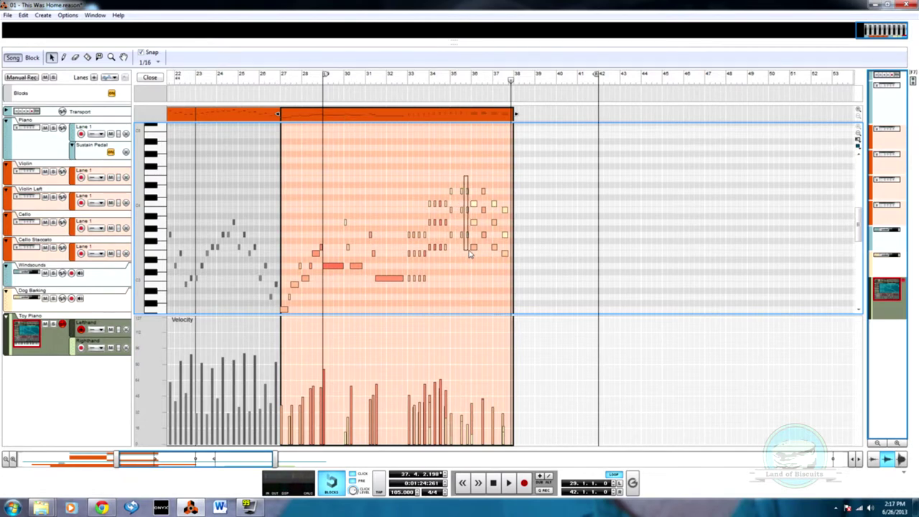
pyautogui.click(276, 83)
pyautogui.press('space')
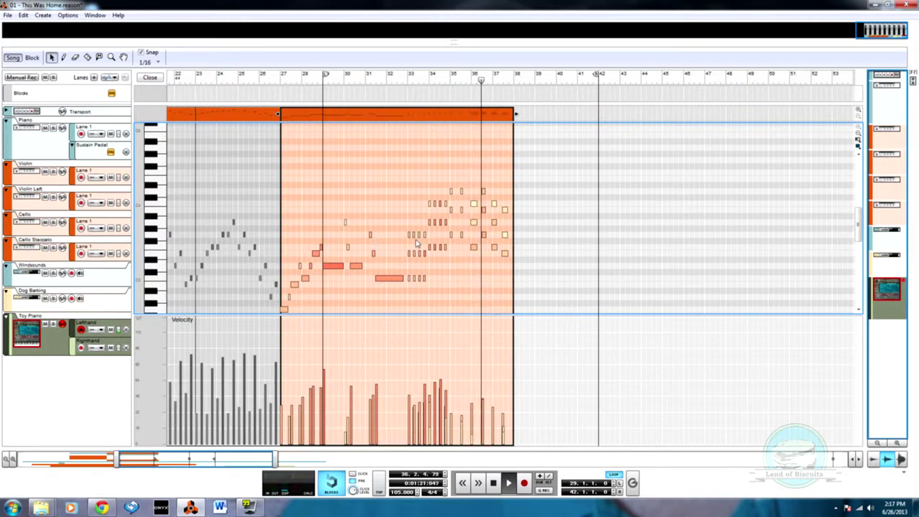
pyautogui.press('space')
# Step: Revoice the bar 37 chord as C3, E3, G3 and C4, audition it, and delete the chord that follows it
pyautogui.moveTo(492, 203); pyautogui.dragTo(497, 282)
pyautogui.click(495, 280)
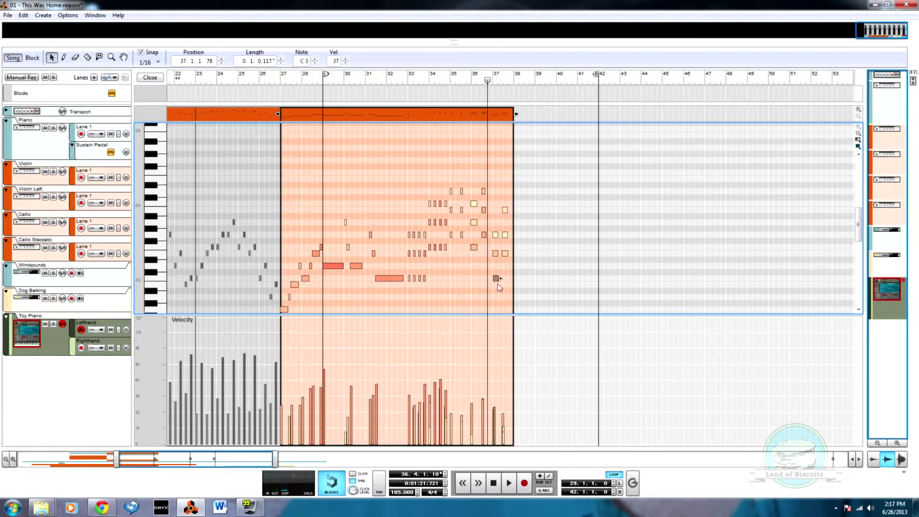
pyautogui.moveTo(496, 280); pyautogui.dragTo(496, 204)
pyautogui.click(442, 82)
pyautogui.press('space')
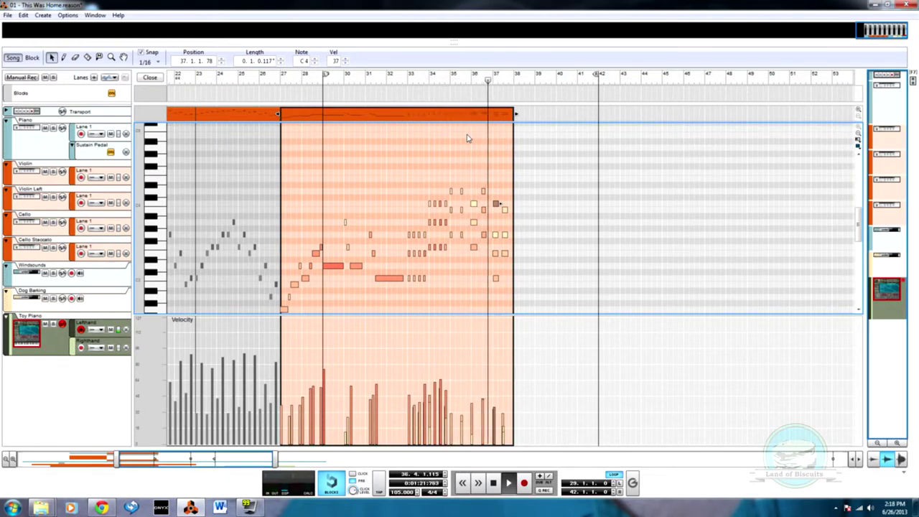
pyautogui.press('space')
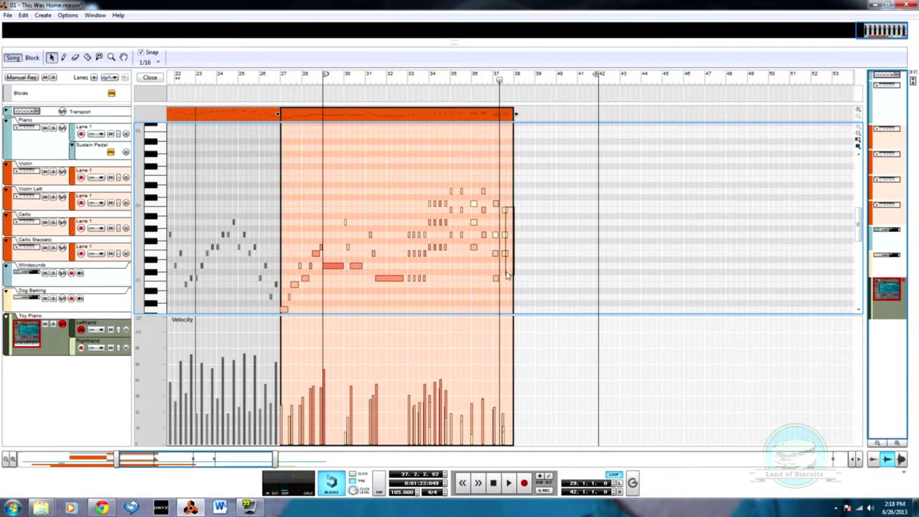
pyautogui.press('Delete')
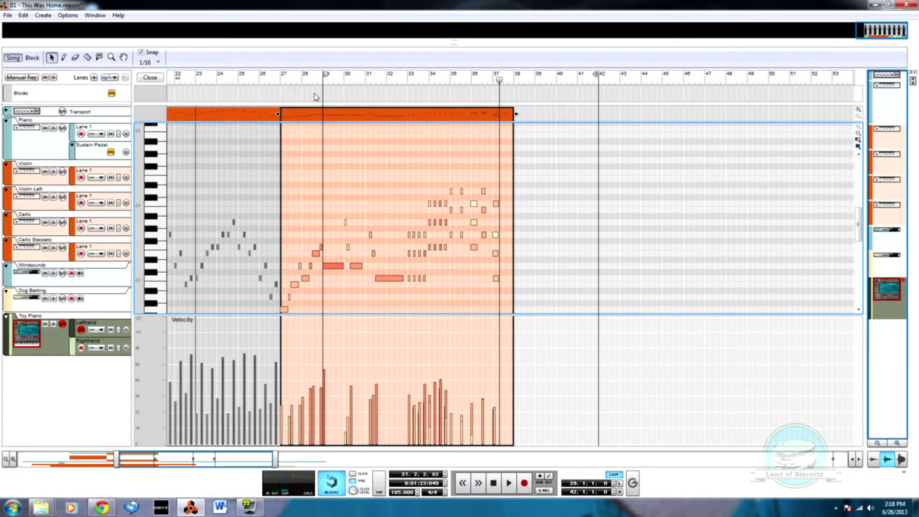
# Step: Quantize the clip's notes from bar 30 onward to 1/8 at 90%
pyautogui.moveTo(592, 152); pyautogui.dragTo(349, 314)
pyautogui.press('F8')
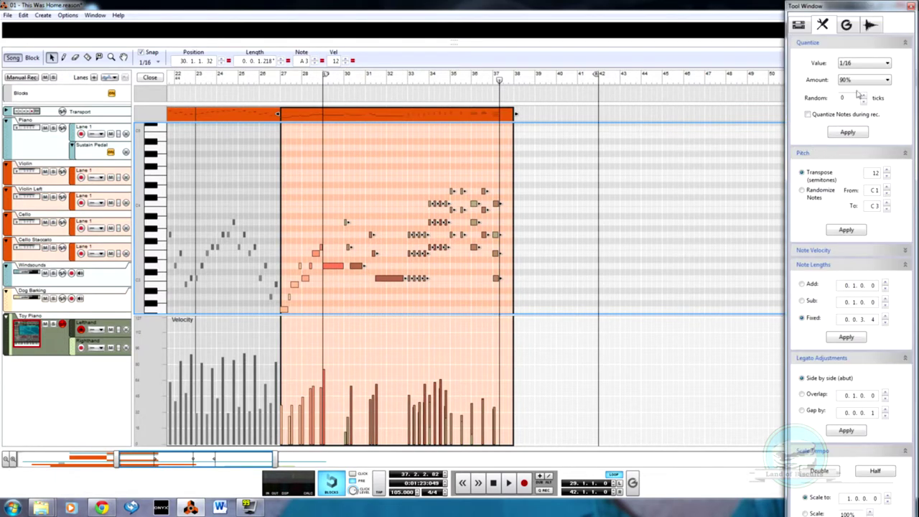
pyautogui.click(866, 65)
pyautogui.click(866, 96)
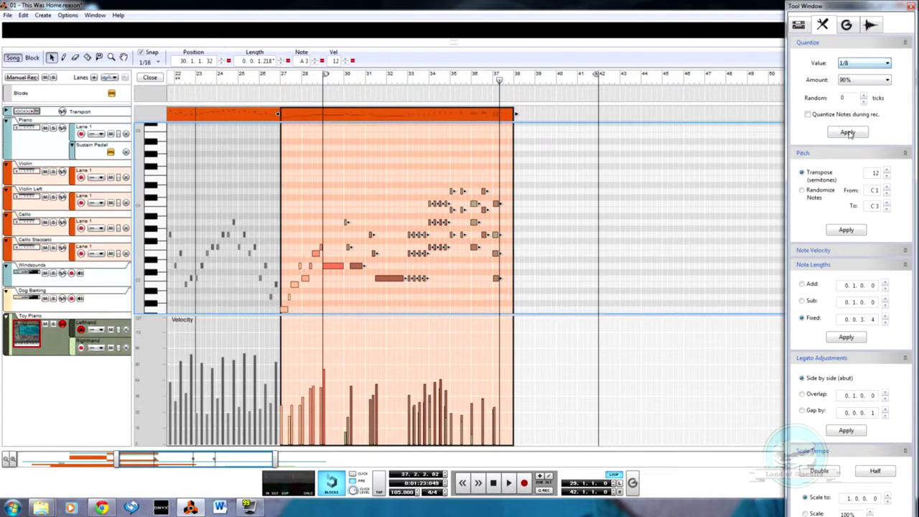
pyautogui.click(531, 252)
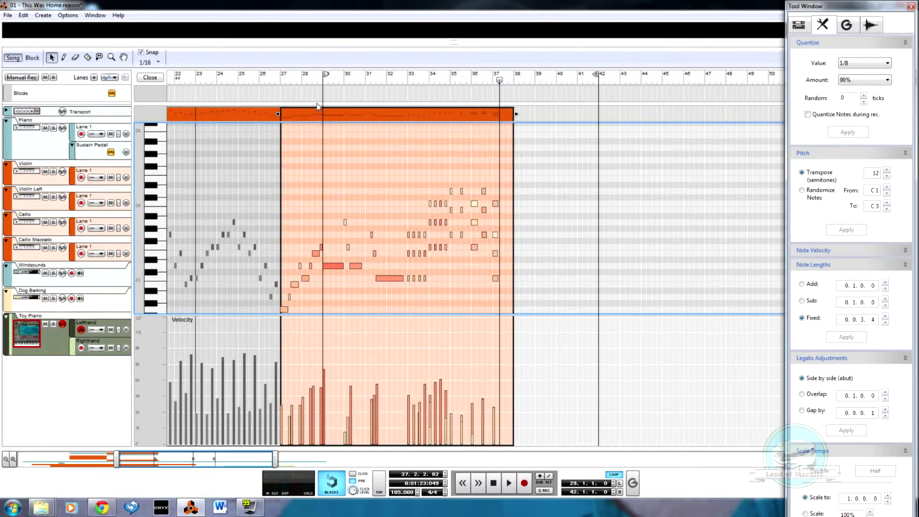
# Step: Audition the clip from bar 27, move the three-note run ending on the long C3 one beat earlier, and replay from about bar 30
pyautogui.click(286, 81)
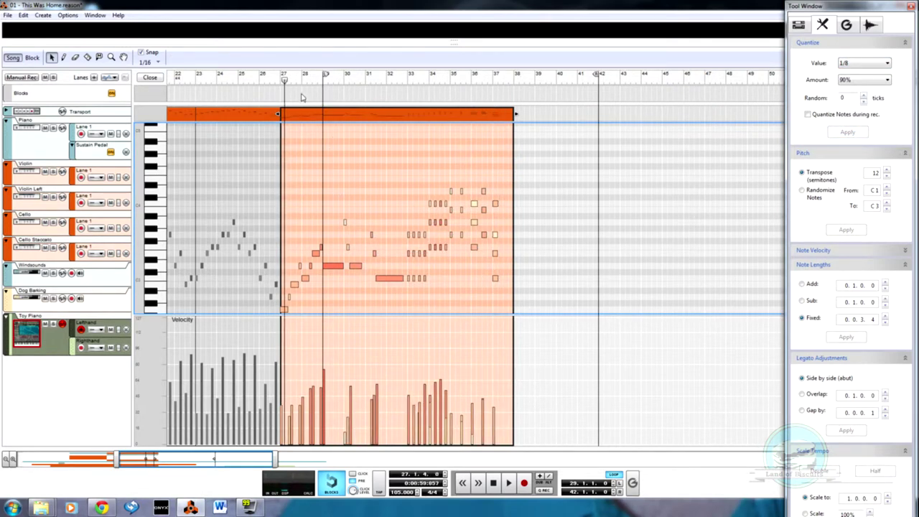
pyautogui.press('space')
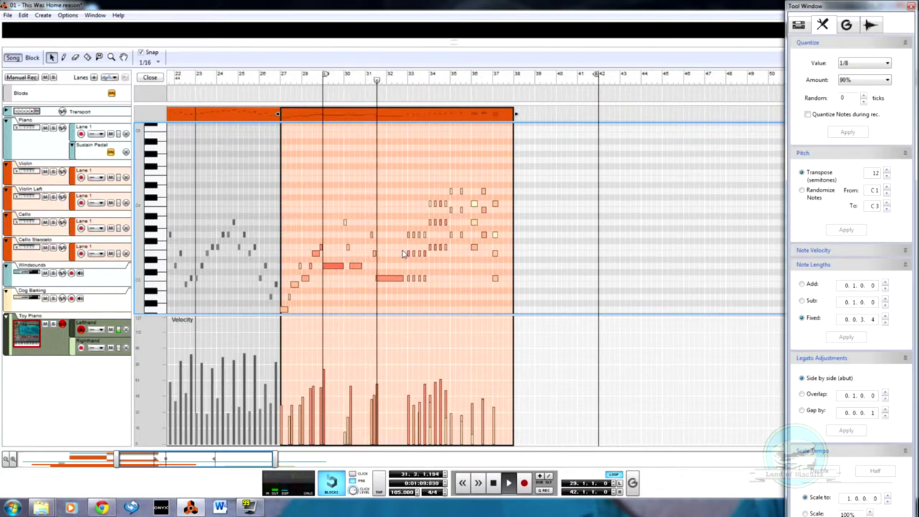
pyautogui.scroll(5, 380, 289)
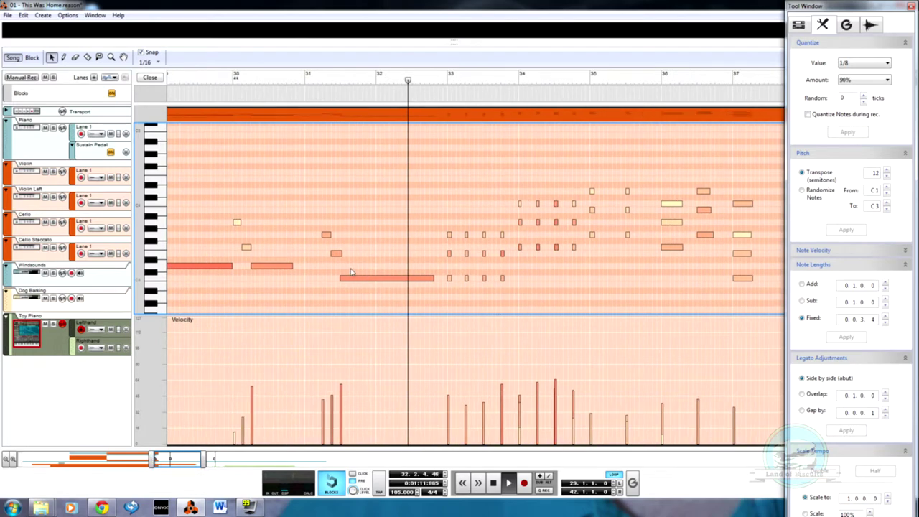
pyautogui.moveTo(338, 299)
pyautogui.mouseDown()
pyautogui.moveTo(353, 285)
pyautogui.moveTo(339, 282)
pyautogui.moveTo(354, 284)
pyautogui.moveTo(343, 284)
pyautogui.mouseUp()
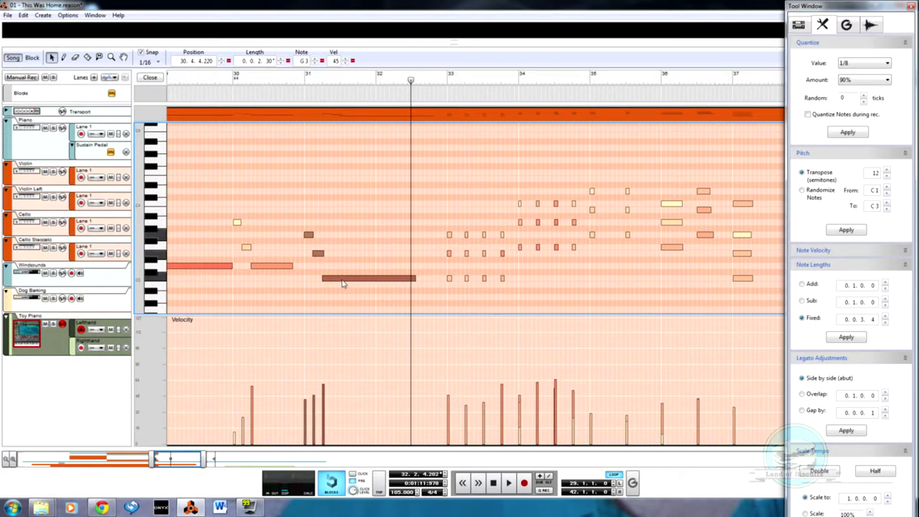
pyautogui.click(231, 81)
pyautogui.press('space')
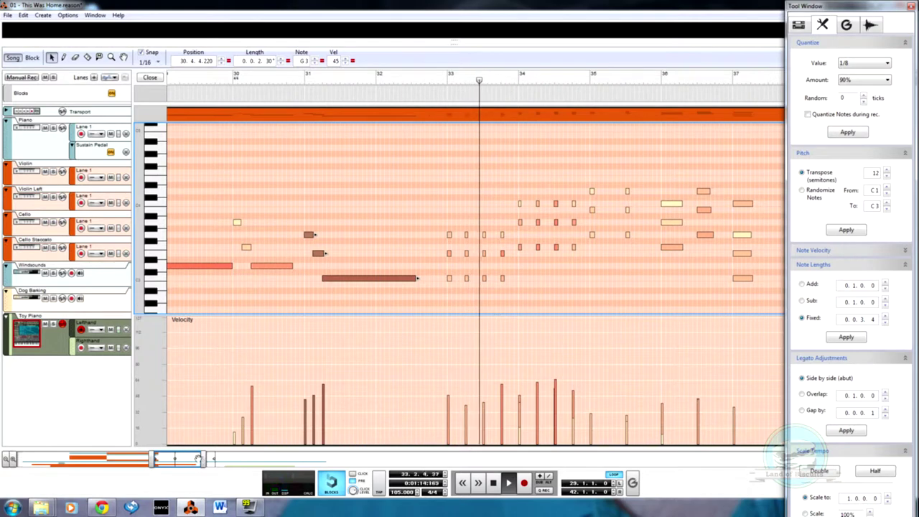
# Step: Copy the chords in bars 34 to 36 so the copy starts at bar 38, and play from just before bar 33
pyautogui.click(155, 475)
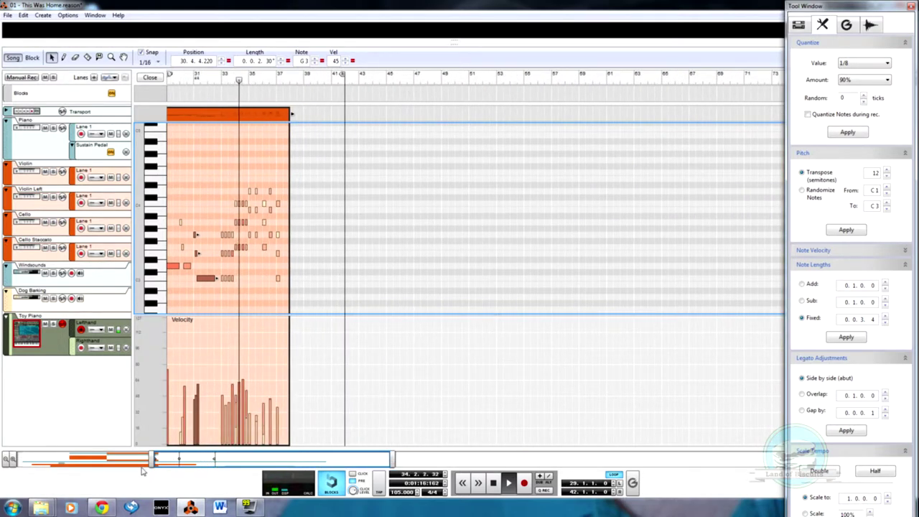
pyautogui.moveTo(151, 460); pyautogui.dragTo(131, 461)
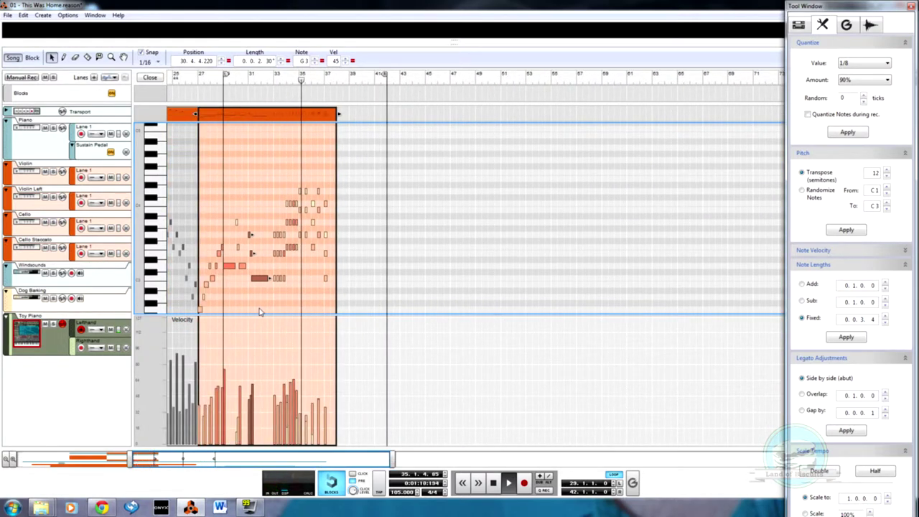
pyautogui.scroll(3, 256, 311)
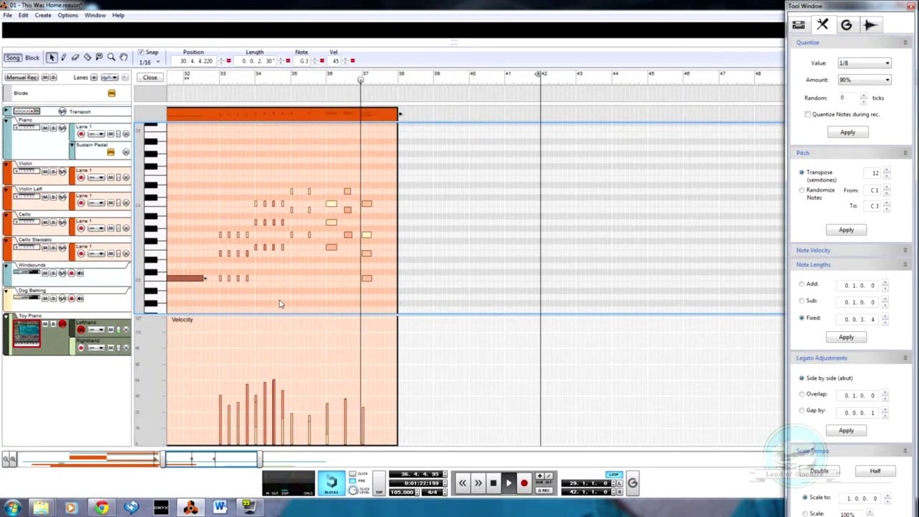
pyautogui.moveTo(245, 175); pyautogui.dragTo(351, 269)
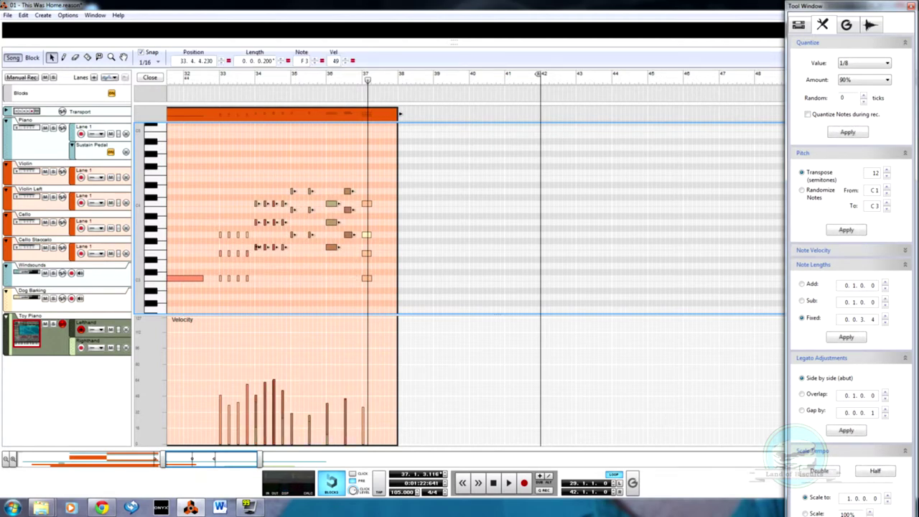
pyautogui.moveTo(264, 256); pyautogui.dragTo(399, 252)
pyautogui.click(507, 289)
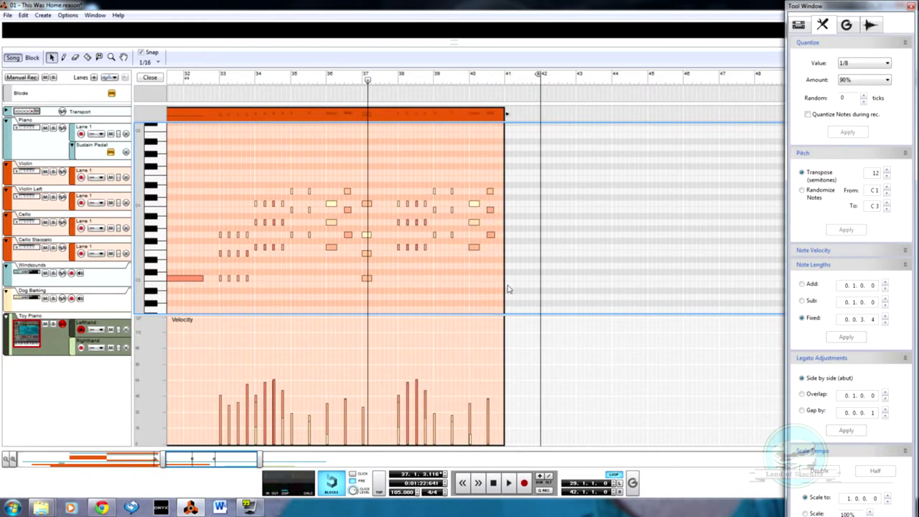
pyautogui.click(213, 83)
pyautogui.press('space')
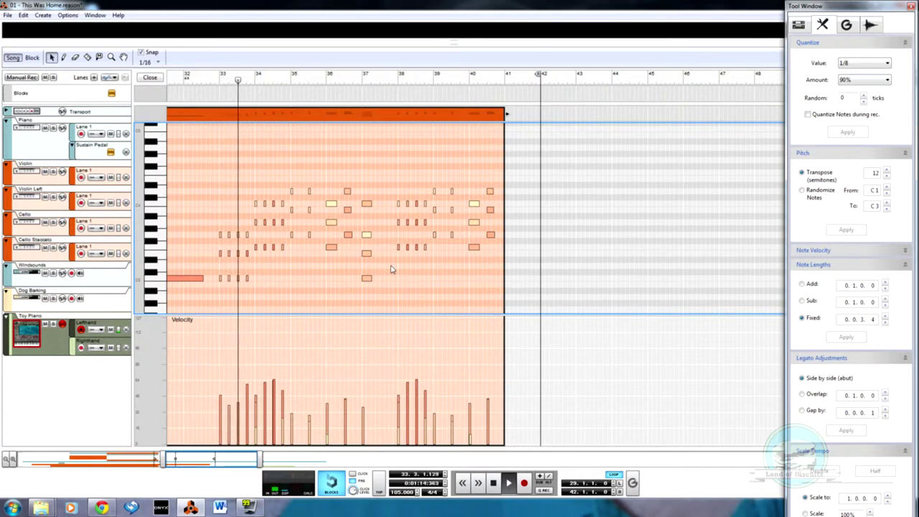
# Step: Copy the bar 37 chord to beat 3 of bar 37 and to the start of bar 41, and close the clip
pyautogui.moveTo(359, 177); pyautogui.dragTo(387, 286)
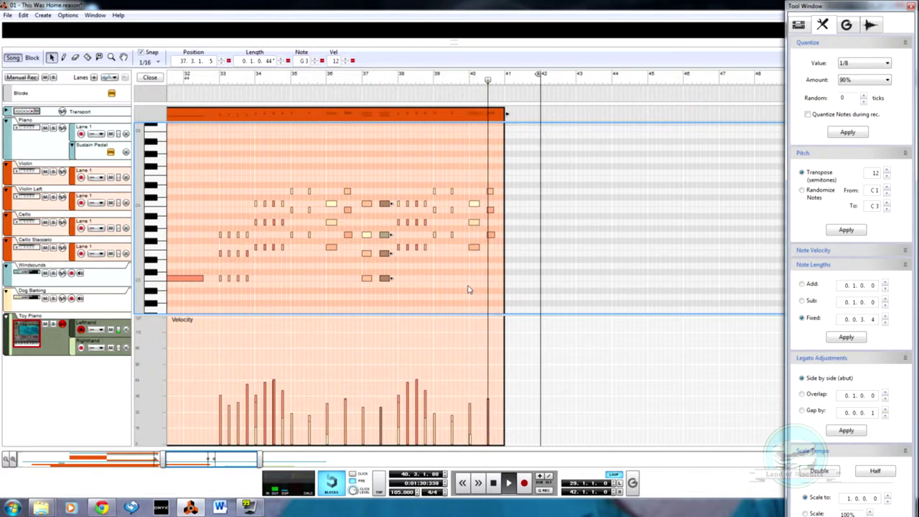
pyautogui.moveTo(363, 188); pyautogui.dragTo(379, 314)
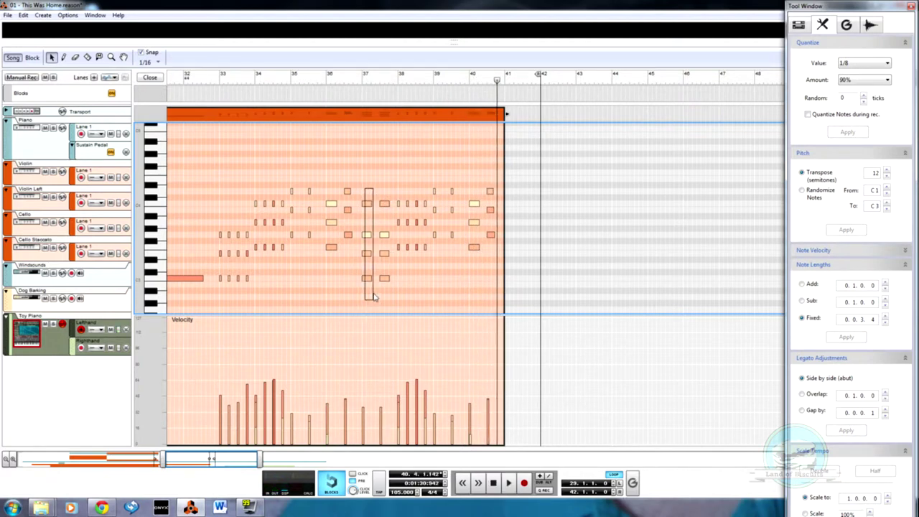
pyautogui.moveTo(368, 278); pyautogui.dragTo(515, 281)
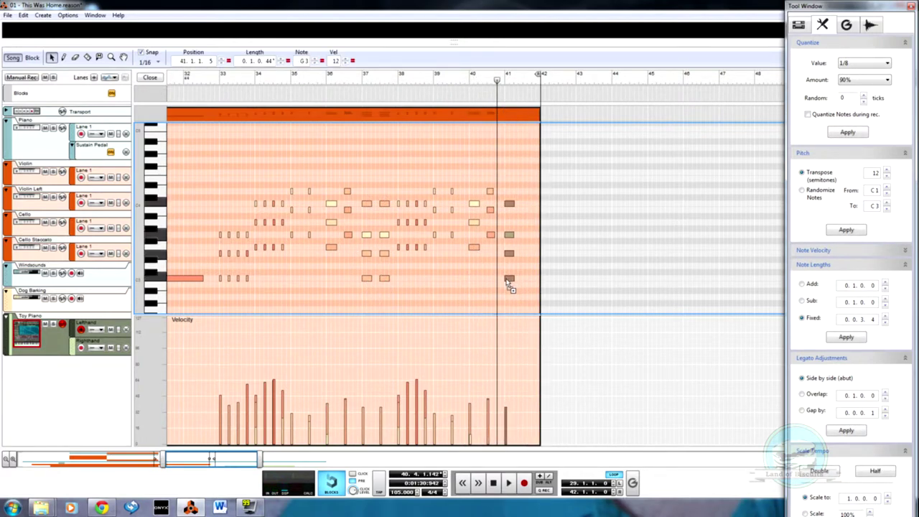
pyautogui.click(506, 285)
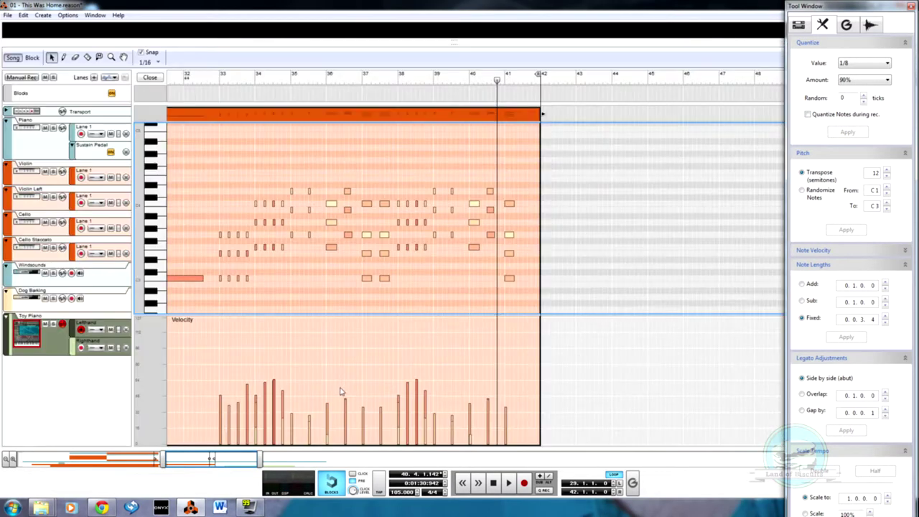
pyautogui.click(150, 79)
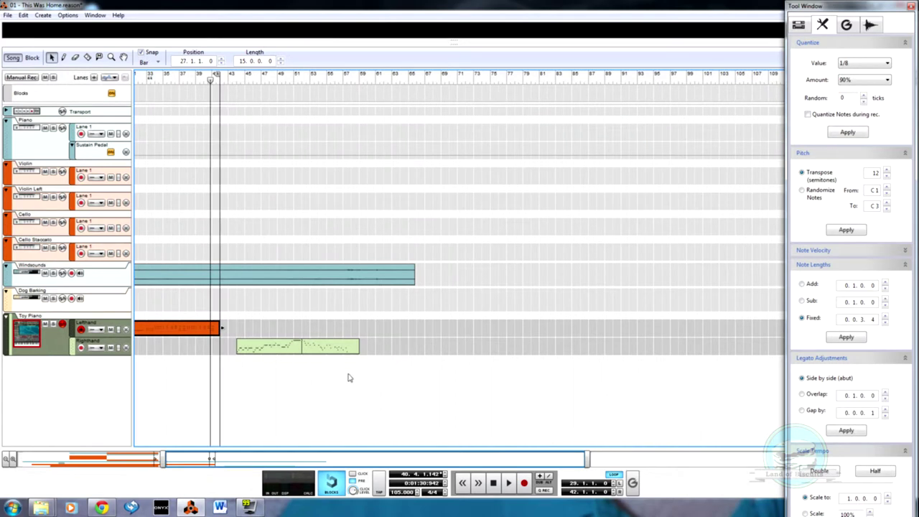
# Step: Move both green Toy Piano Righthand clips earlier so they start at bar 41, and play the transition into them
pyautogui.click(303, 346)
pyautogui.moveTo(302, 349); pyautogui.dragTo(274, 358)
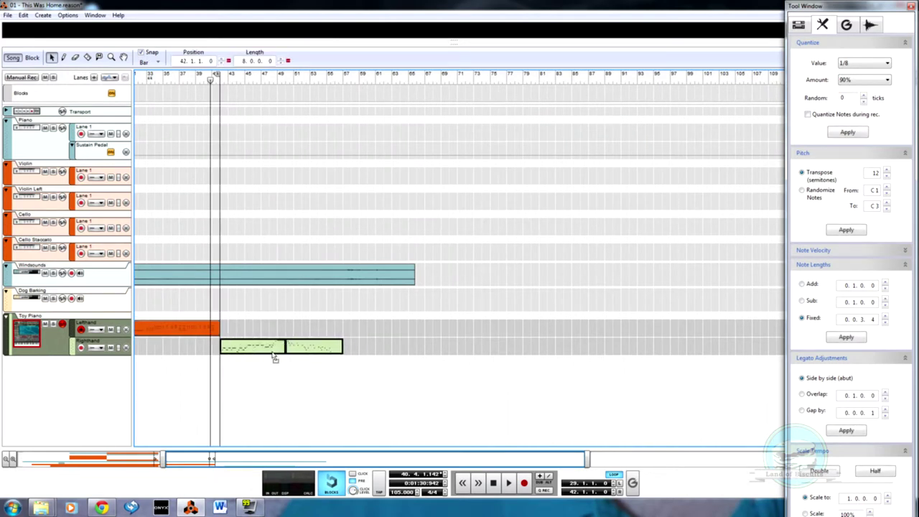
pyautogui.click(265, 369)
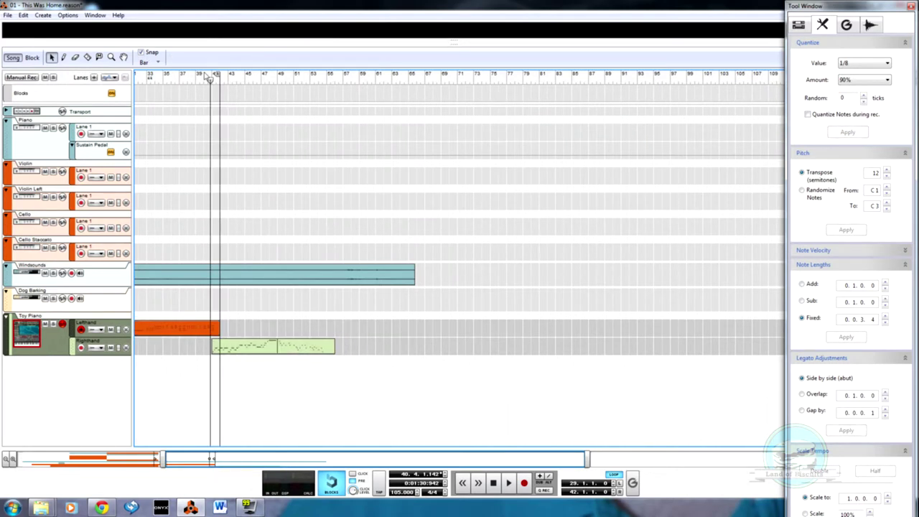
pyautogui.press('space')
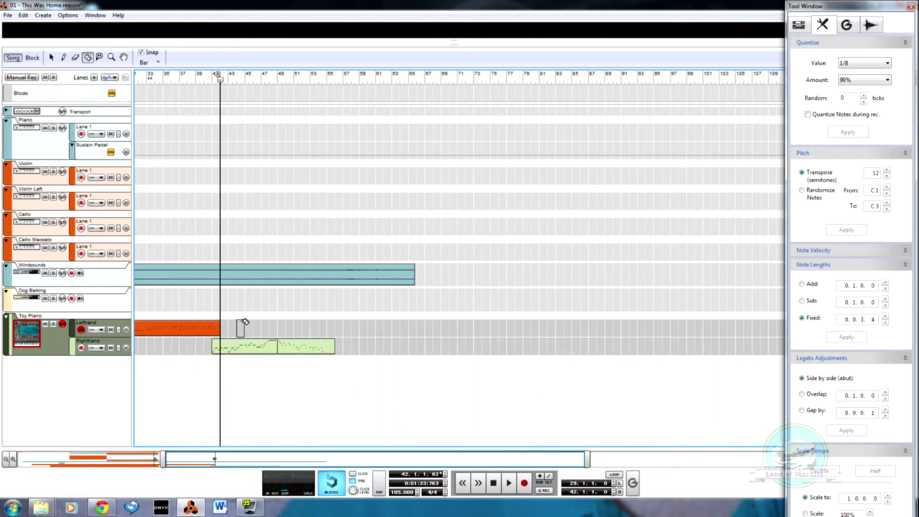
# Step: Copy the Lefthand clip's notes from bar 33 beat 3 through bar 41 so the copy starts at bar 41 beat 3
pyautogui.click(198, 332)
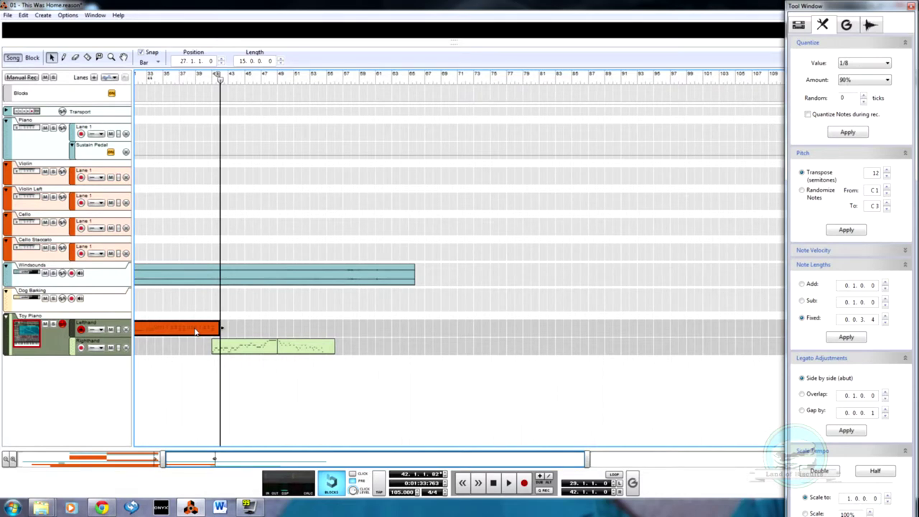
pyautogui.doubleClick(196, 331)
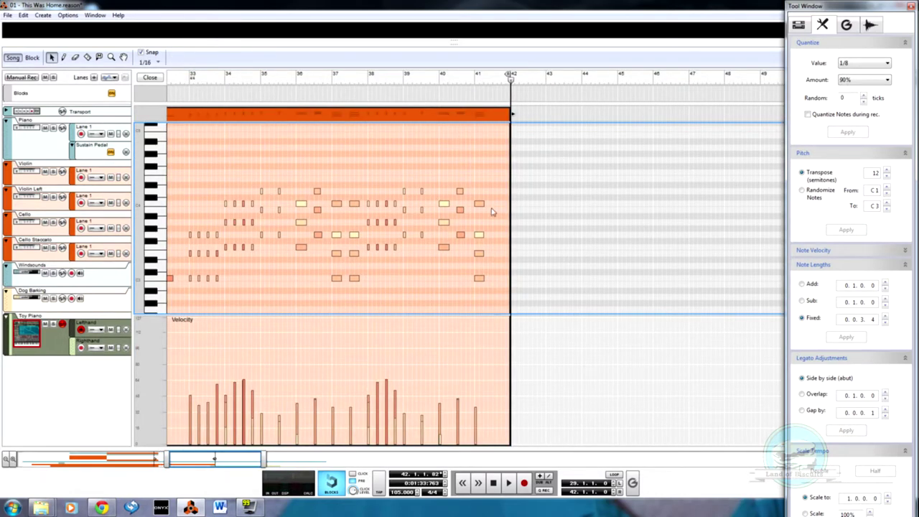
pyautogui.moveTo(208, 299); pyautogui.dragTo(498, 282)
pyautogui.click(502, 297)
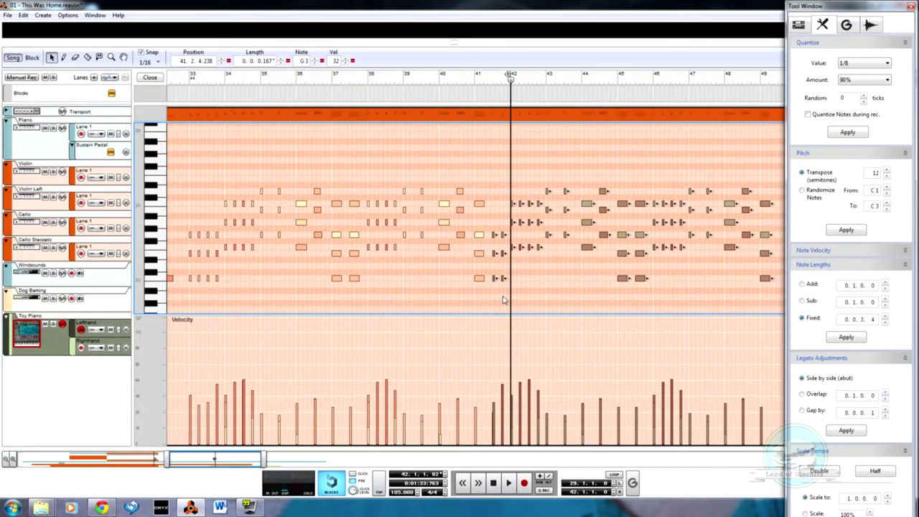
pyautogui.scroll(-1, 504, 291)
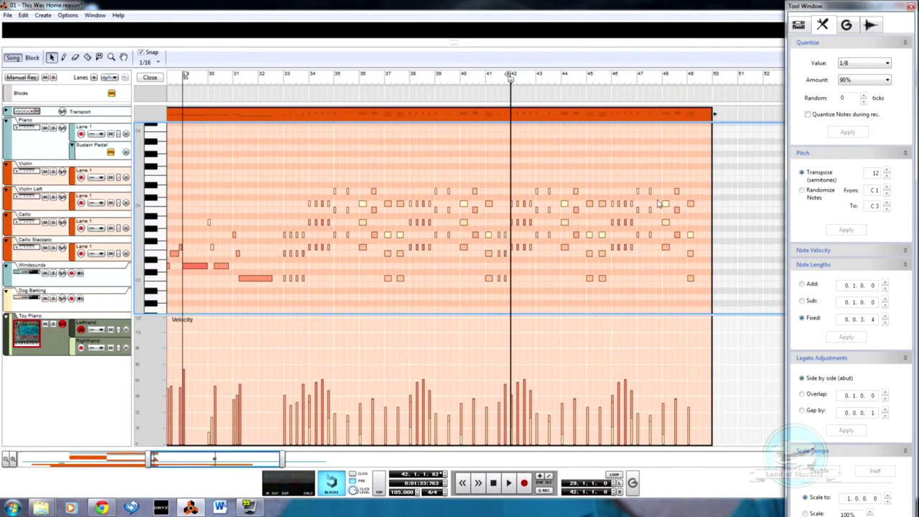
pyautogui.click(150, 78)
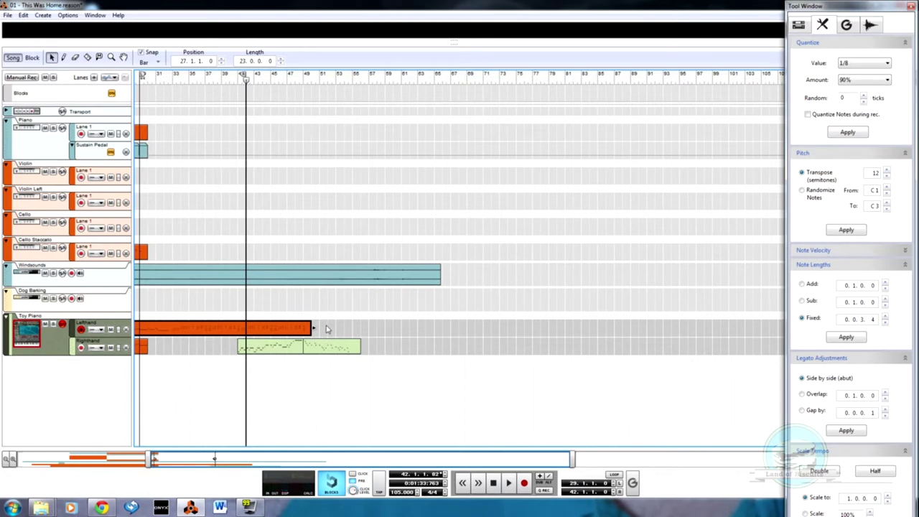
# Step: Inspect the second green Righthand clip, then reopen the Lefthand clip and audition it from bar 32 beat 3
pyautogui.doubleClick(313, 348)
pyautogui.scroll(3, 671, 158)
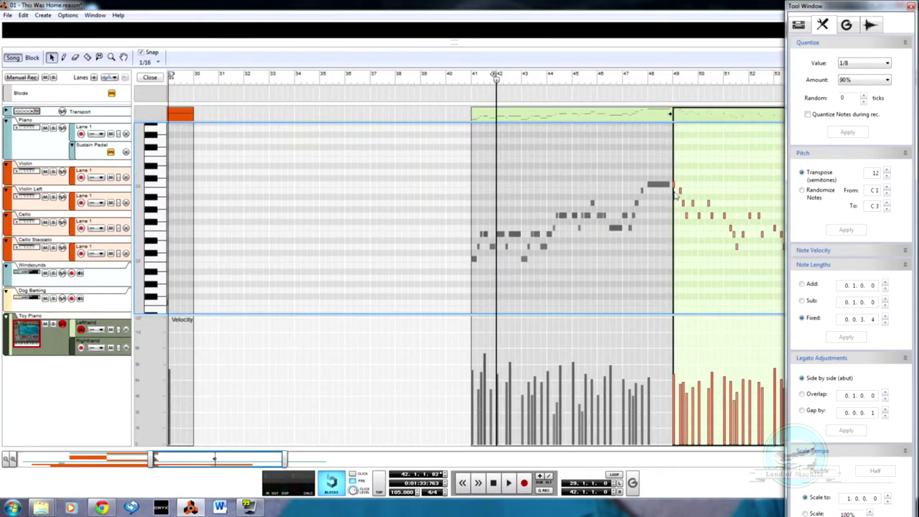
pyautogui.click(150, 77)
pyautogui.doubleClick(303, 330)
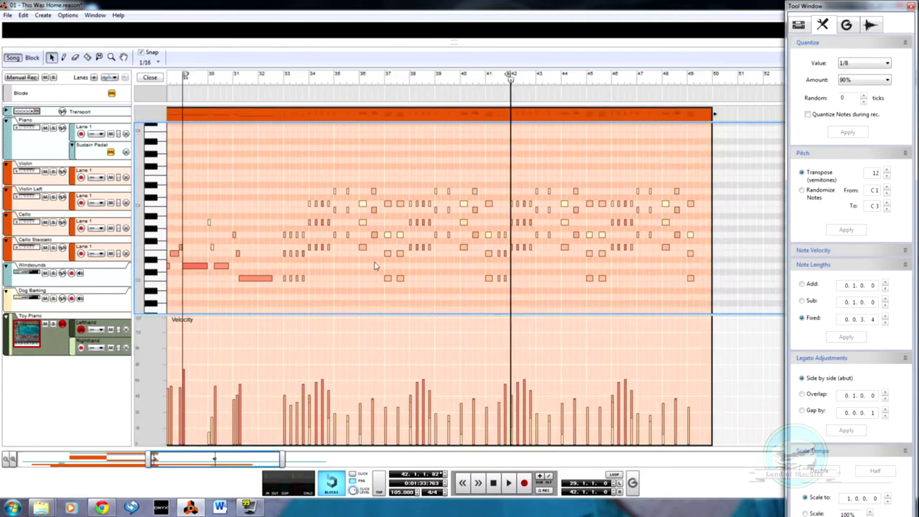
pyautogui.click(273, 79)
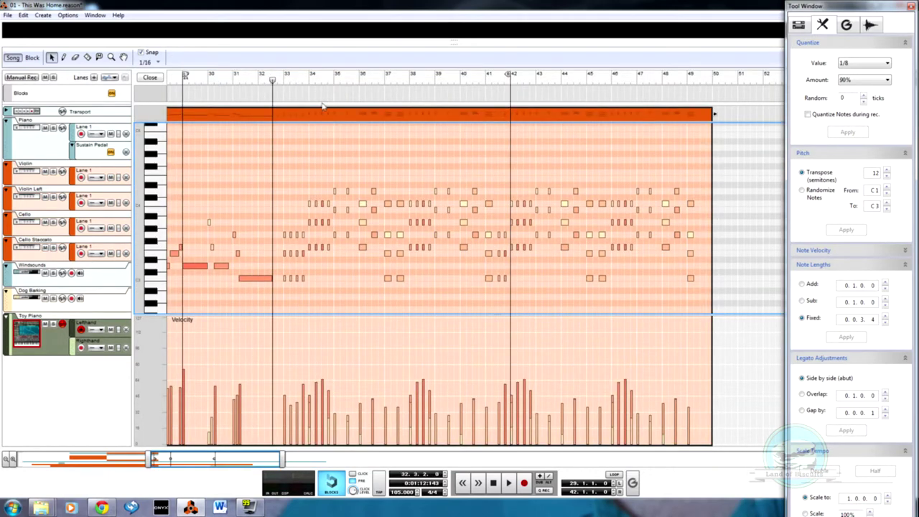
pyautogui.press('space')
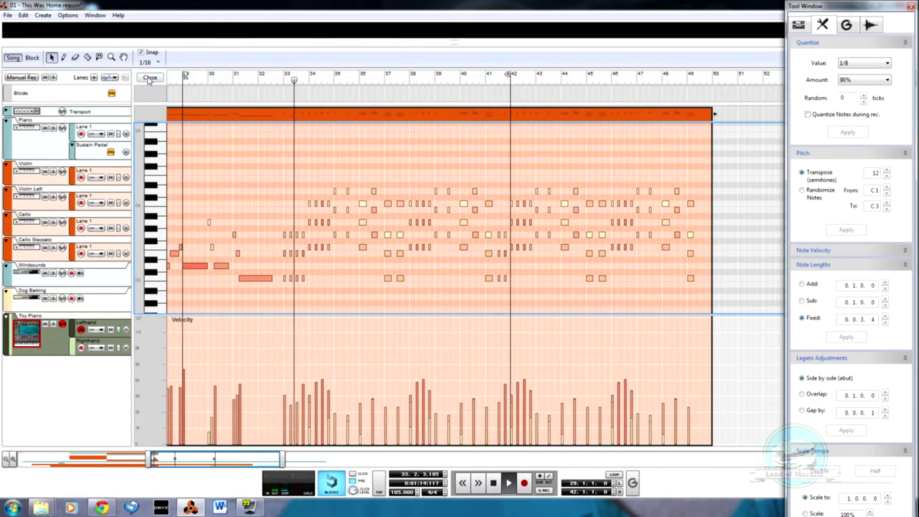
pyautogui.hotkey('shift', 'Tab')
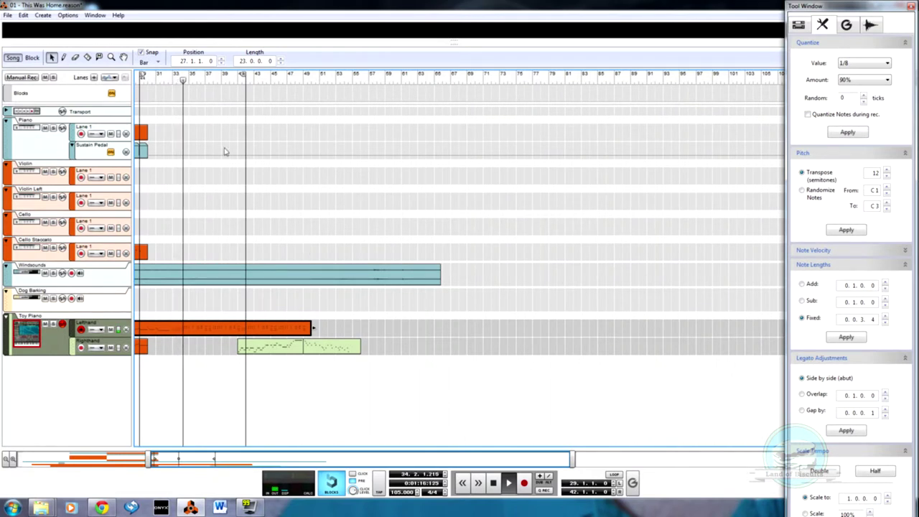
# Step: Extend the loop's end to bar 66 and listen through to bar 50 with the whole arrangement in view
pyautogui.moveTo(244, 75)
pyautogui.mouseDown()
pyautogui.moveTo(401, 76)
pyautogui.moveTo(439, 107)
pyautogui.mouseUp()
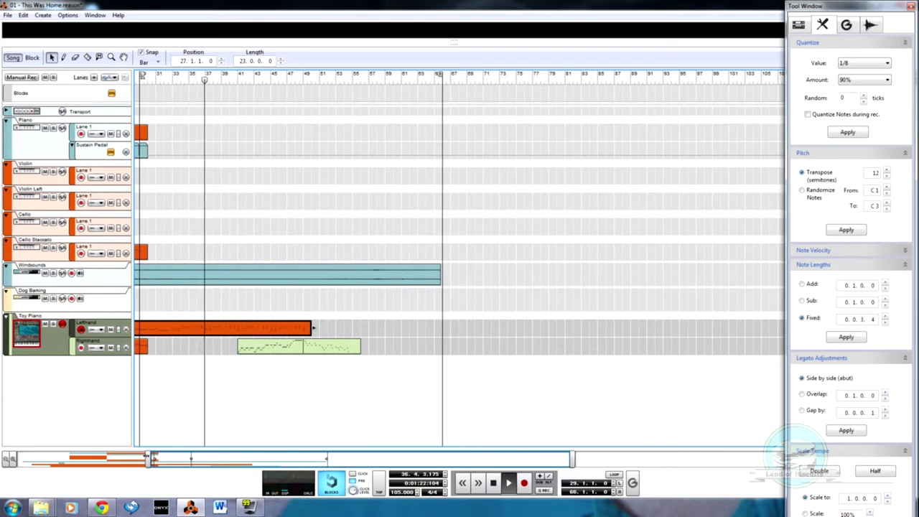
pyautogui.moveTo(153, 458); pyautogui.dragTo(22, 458)
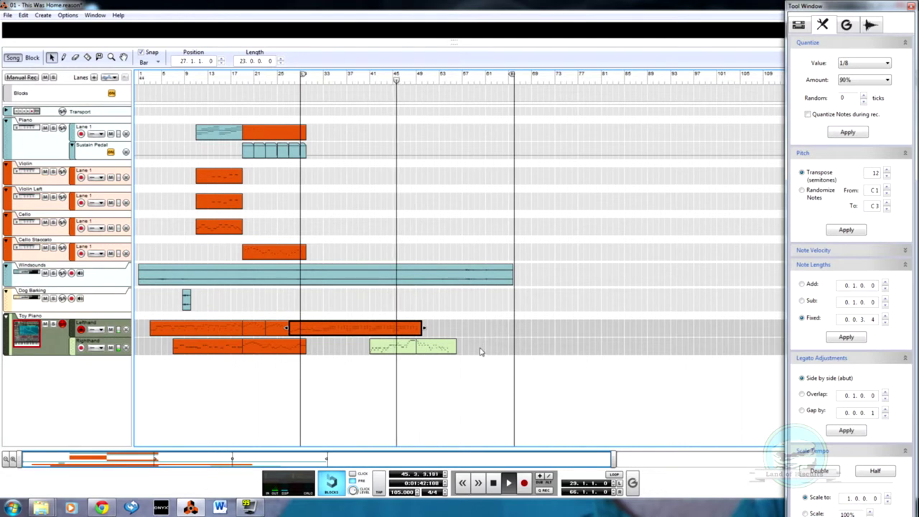
pyautogui.moveTo(495, 335)
pyautogui.mouseDown()
pyautogui.moveTo(376, 361)
pyautogui.moveTo(387, 362)
pyautogui.mouseUp()
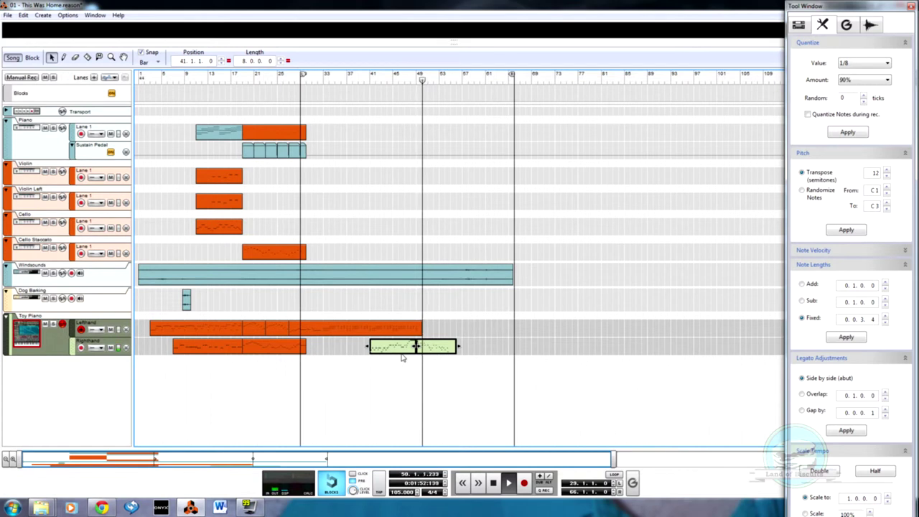
pyautogui.press('space')
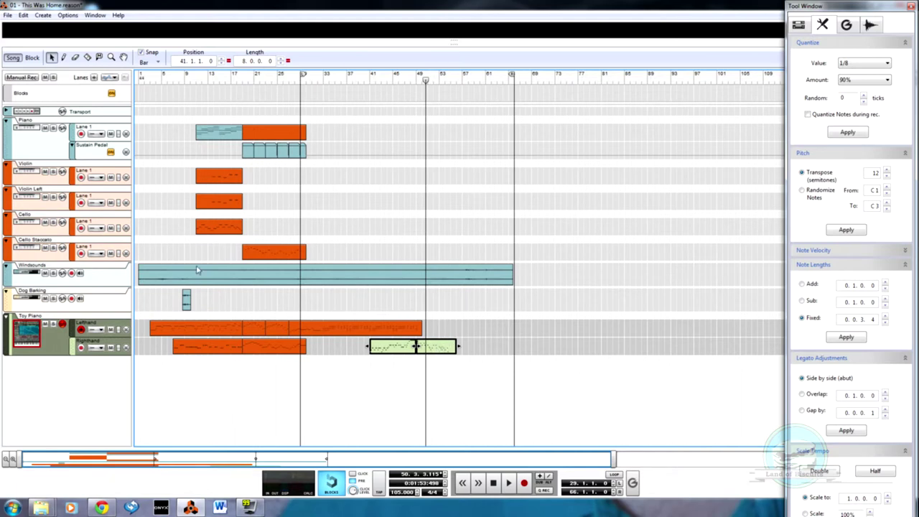
# Step: Open the patch browser for creating a new instrument beneath the Violin device in the rack
pyautogui.click(62, 183)
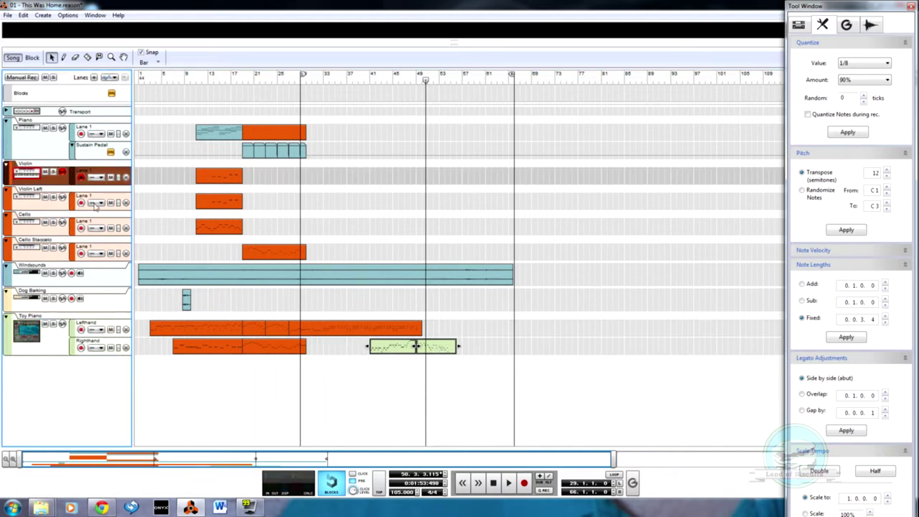
pyautogui.press('F6')
pyautogui.scroll(4, 393, 258)
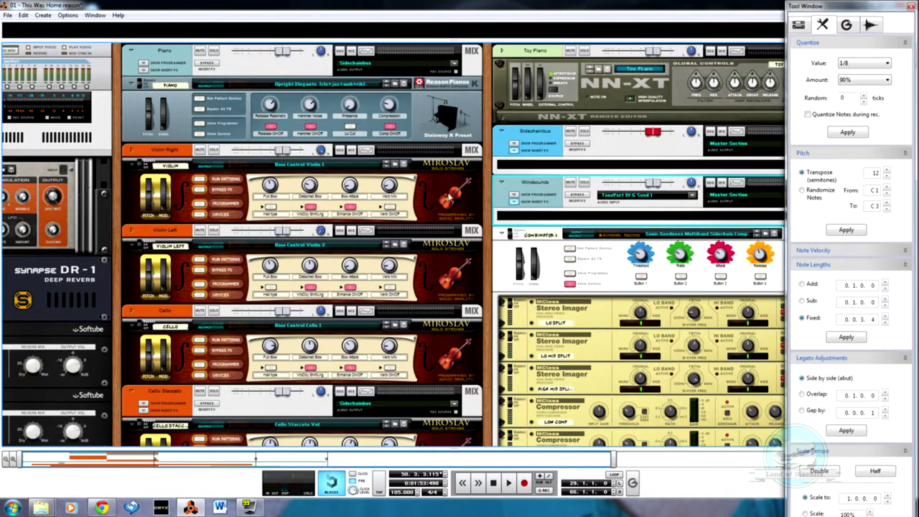
pyautogui.rightClick(450, 195)
pyautogui.moveTo(520, 281)
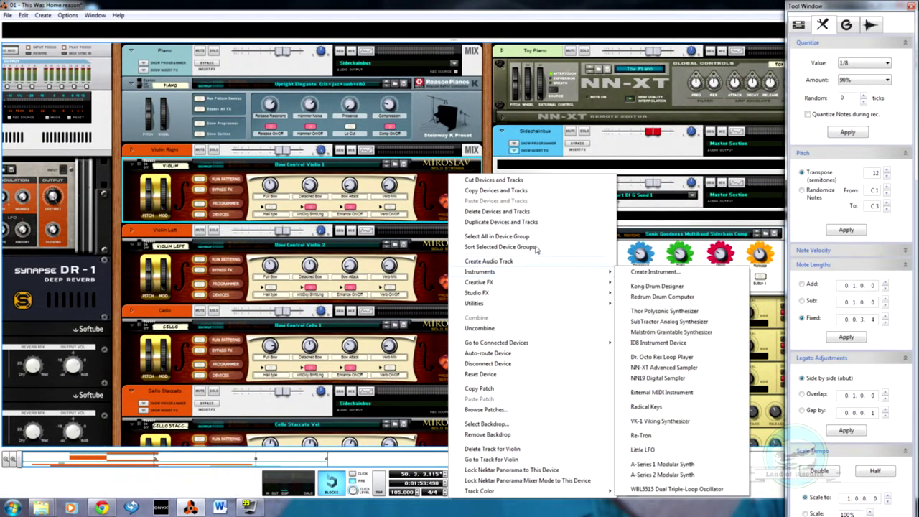
pyautogui.click(652, 272)
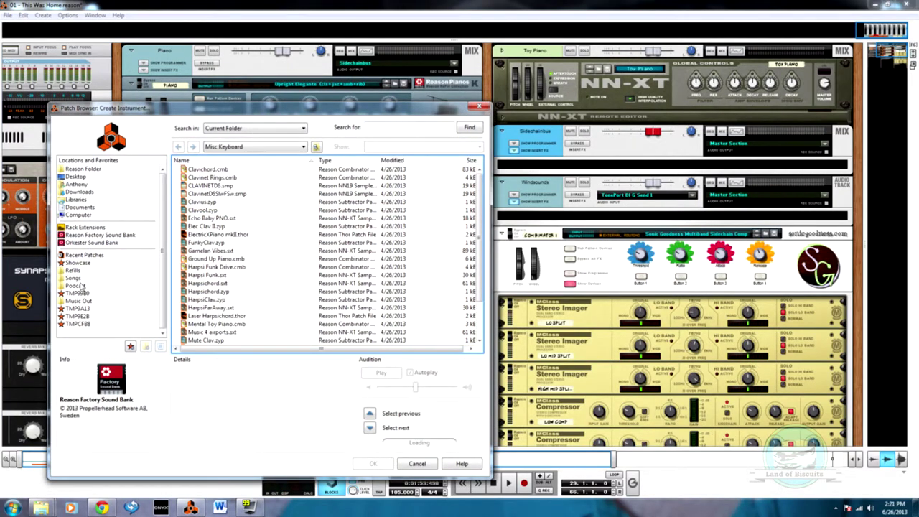
# Step: Create a Combinator with the Violin Pizzicato Vel.cmb patch from the Solo Violin folder of the Miroslav Solo Strings Refill
pyautogui.click(73, 270)
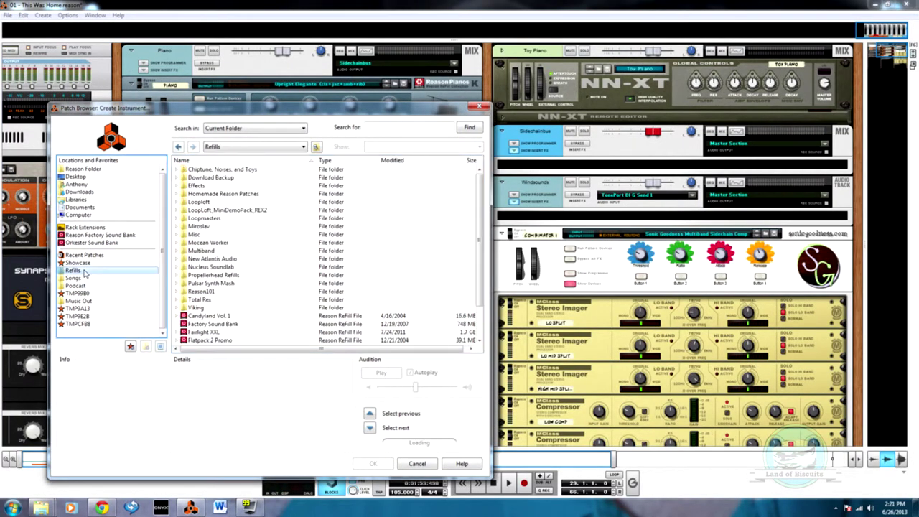
pyautogui.click(214, 227)
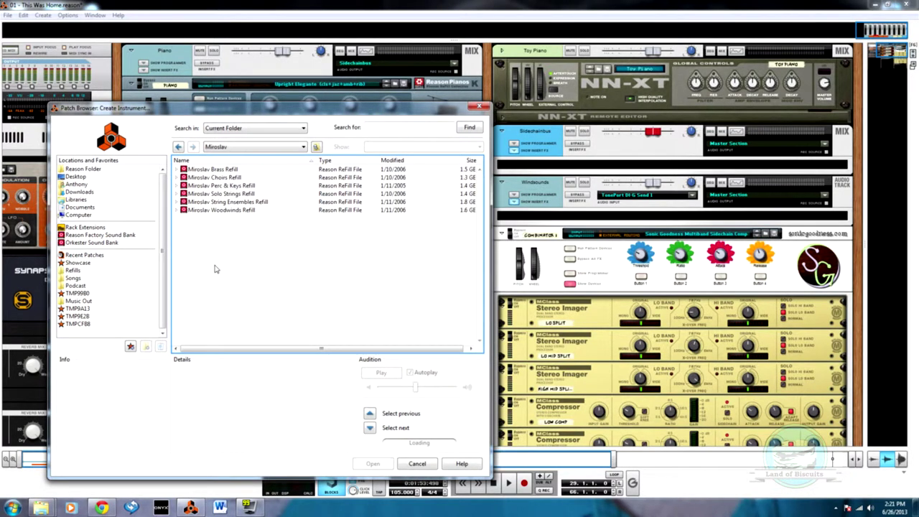
pyautogui.doubleClick(224, 195)
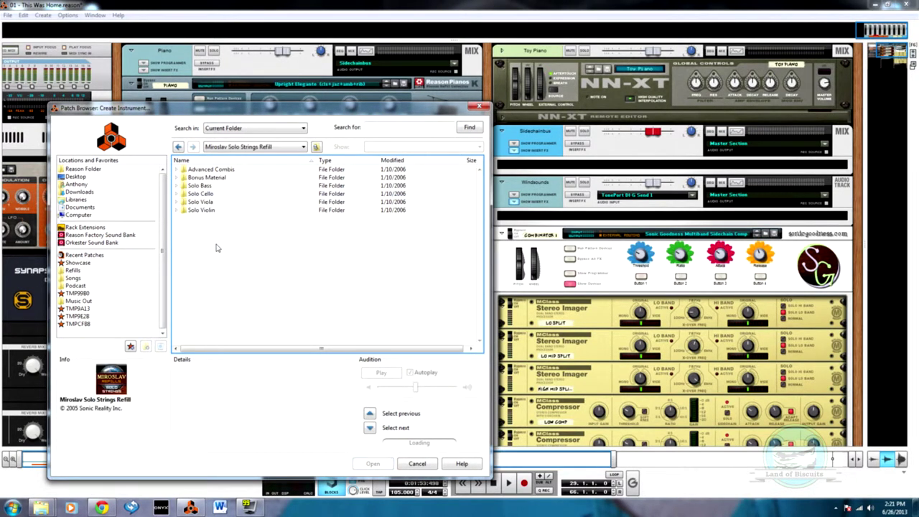
pyautogui.doubleClick(202, 209)
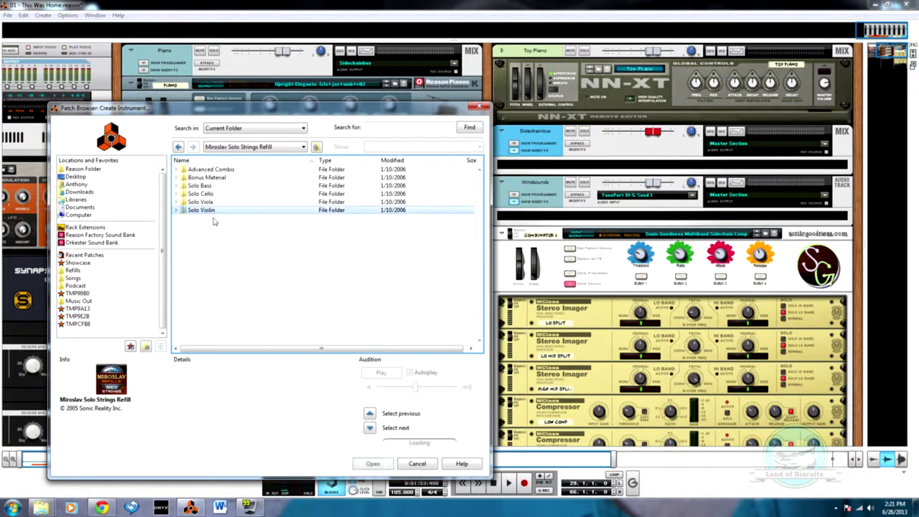
pyautogui.scroll(-3, 282, 292)
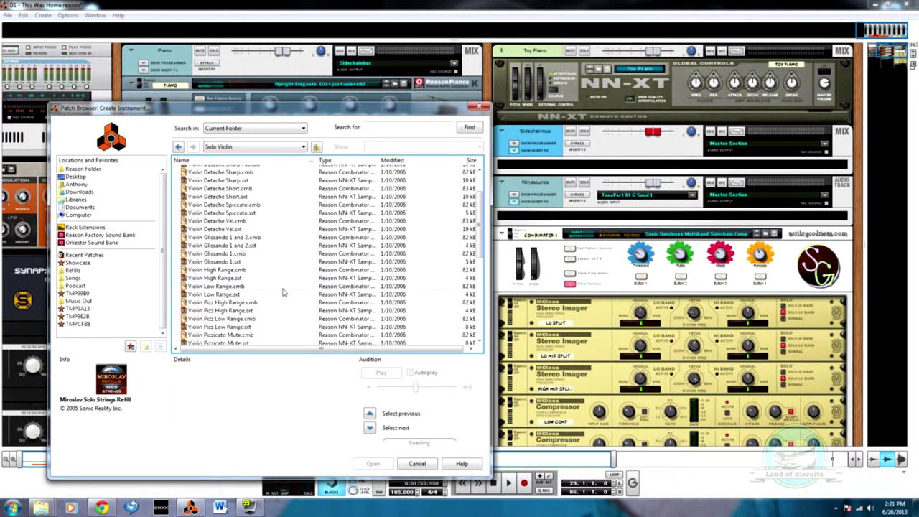
pyautogui.click(264, 331)
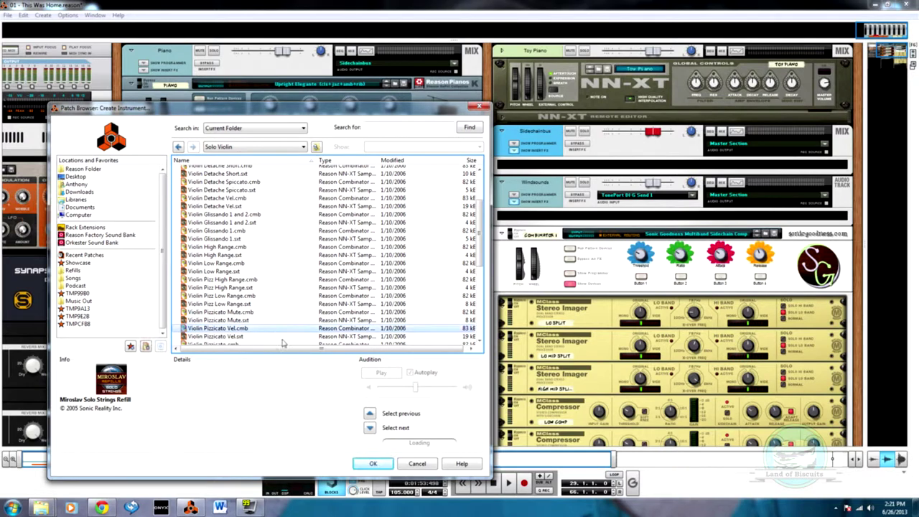
pyautogui.click(374, 464)
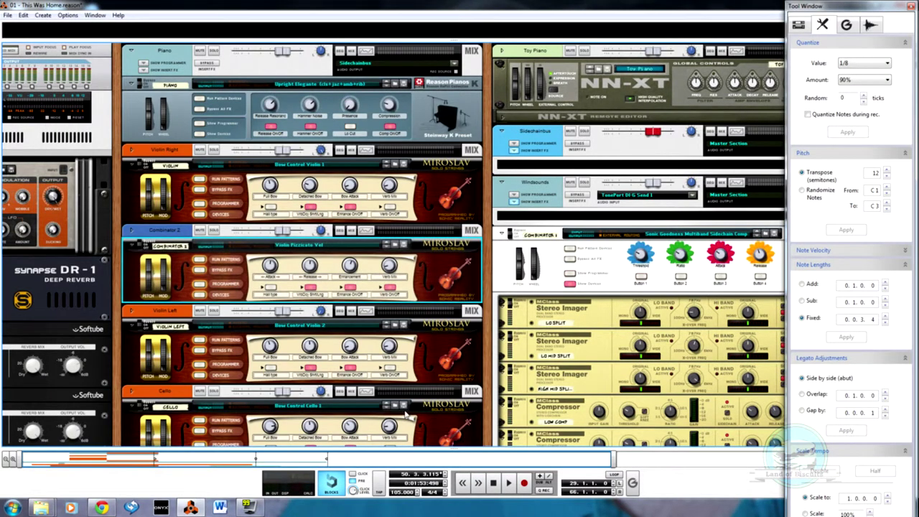
# Step: Copy both green Righthand clips onto the Combinator 2 track at bar 41, and reselect the original clips
pyautogui.press('F7')
pyautogui.click(394, 373)
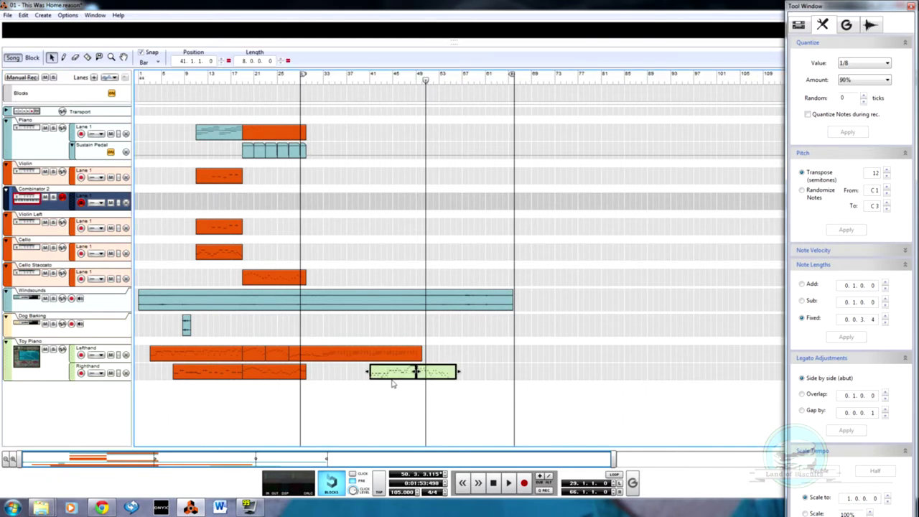
pyautogui.moveTo(394, 373); pyautogui.dragTo(396, 205)
pyautogui.moveTo(511, 363); pyautogui.dragTo(352, 379)
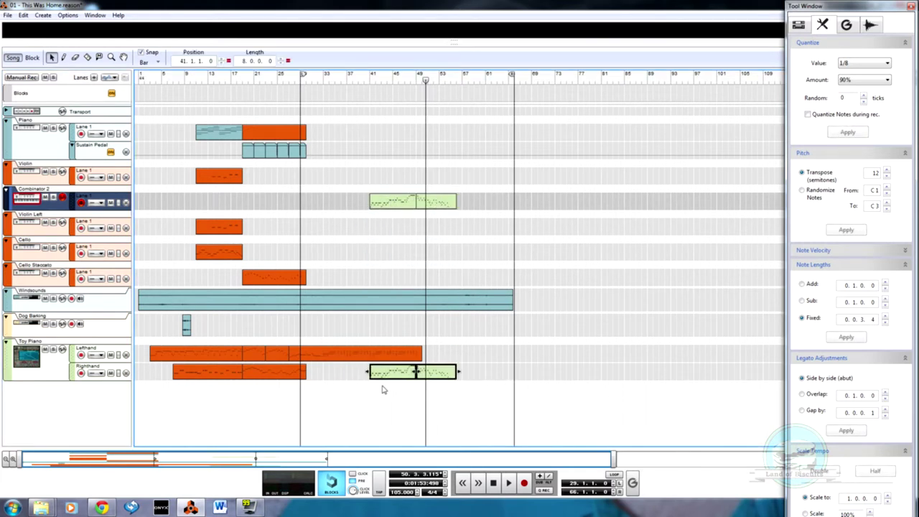
# Step: Mute both original green Righthand clips on the Toy Piano track from bar 41
pyautogui.press('t')
pyautogui.click(405, 369)
pyautogui.click(446, 367)
pyautogui.press('q')
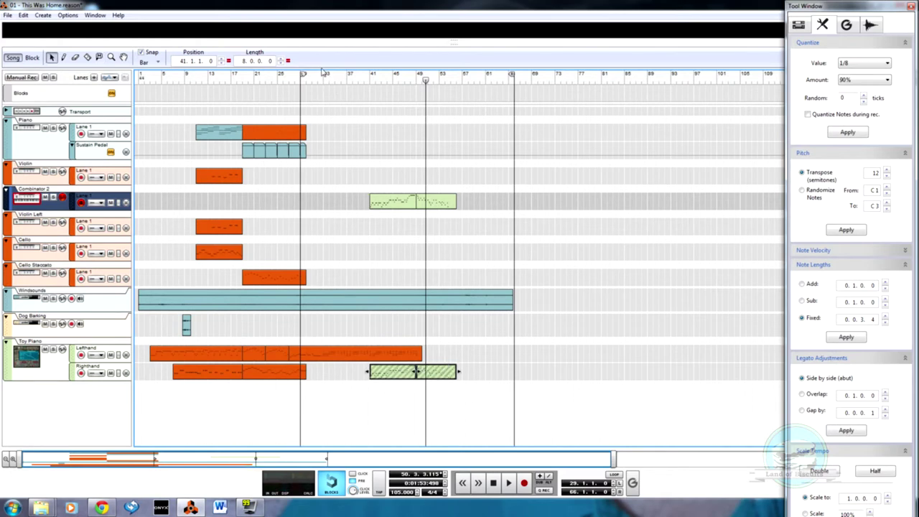
# Step: Open the first Combinator 2 clip, audition a note, and play the pizzicato melody from bar 41 before returning to the arrangement
pyautogui.doubleClick(391, 208)
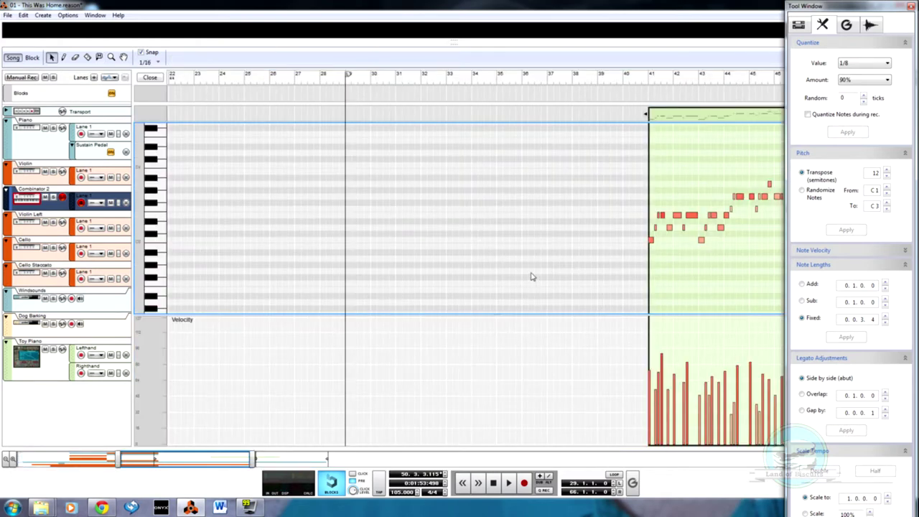
pyautogui.moveTo(173, 457); pyautogui.dragTo(241, 441)
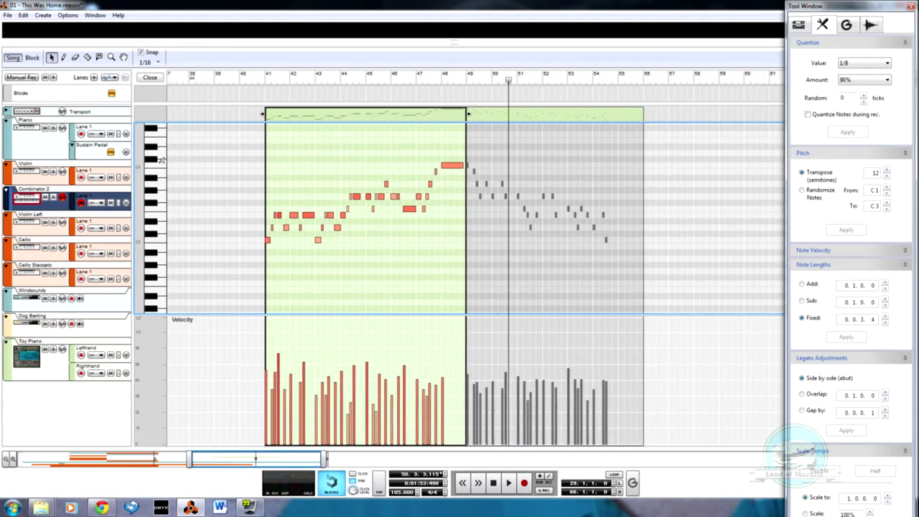
pyautogui.click(165, 236)
pyautogui.click(270, 95)
pyautogui.press('space')
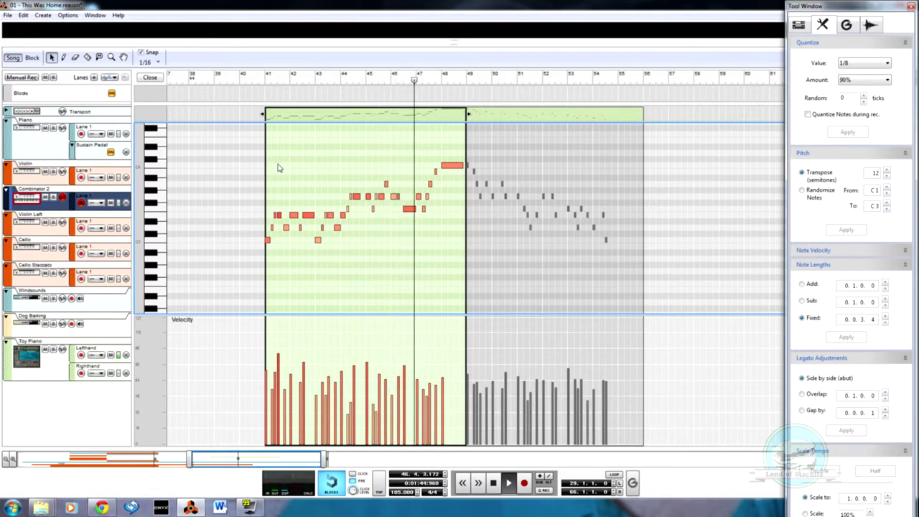
pyautogui.click(150, 77)
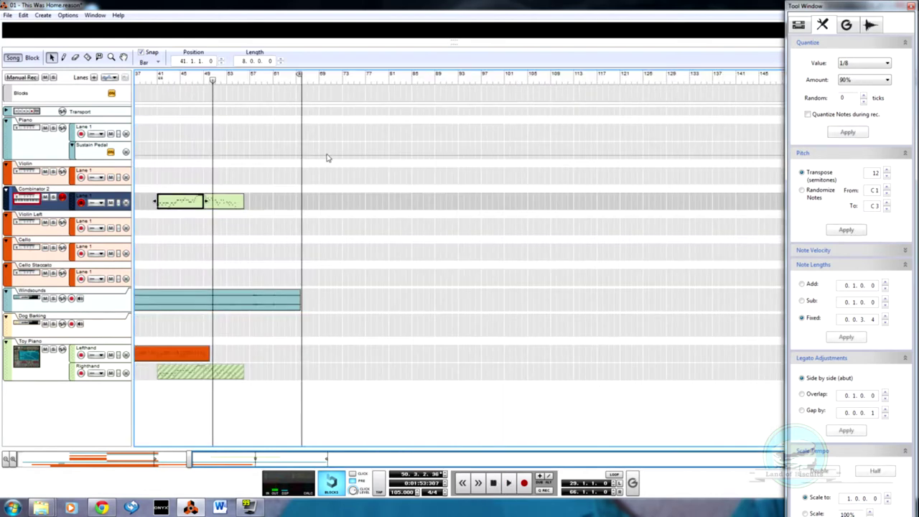
# Step: Delete the Combinator 2 track together with its device
pyautogui.rightClick(62, 203)
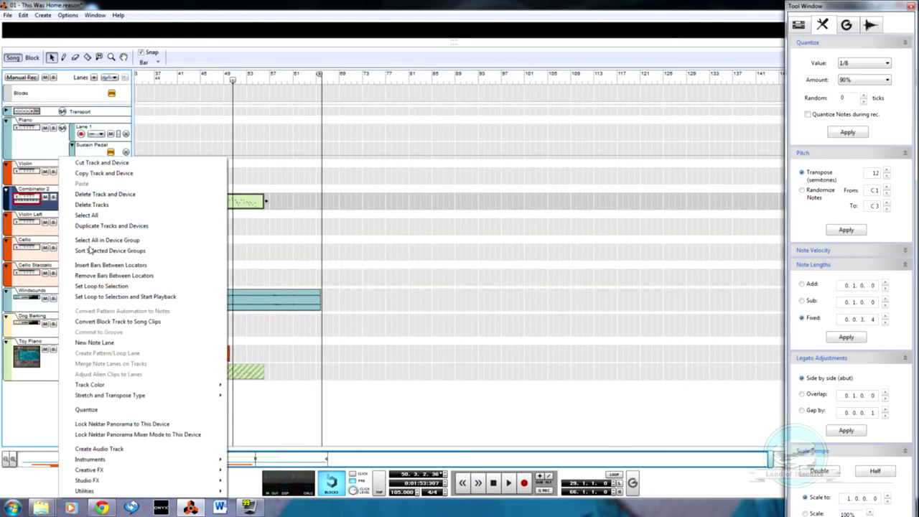
pyautogui.click(114, 203)
pyautogui.click(406, 271)
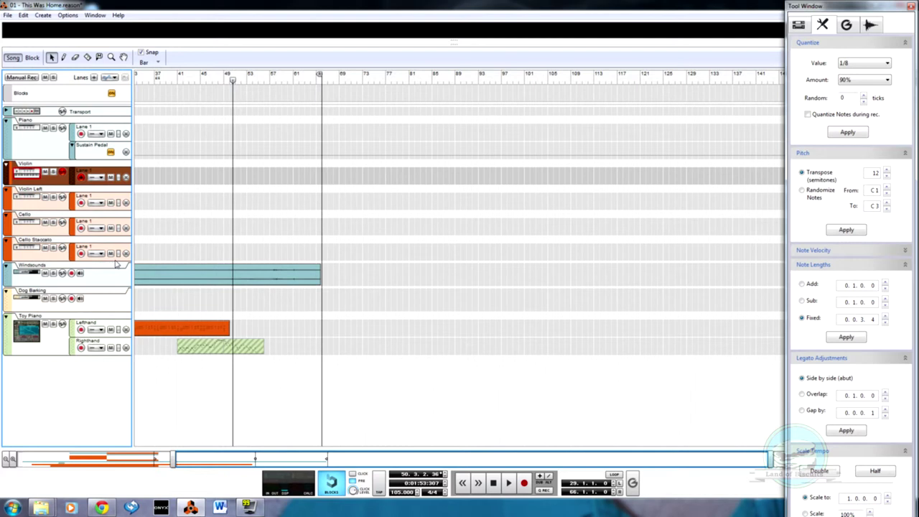
# Step: Transpose all Toy Piano Lefthand notes from bar 33 to the clip's end by -12 semitones
pyautogui.hscroll(-5, 459, 273)
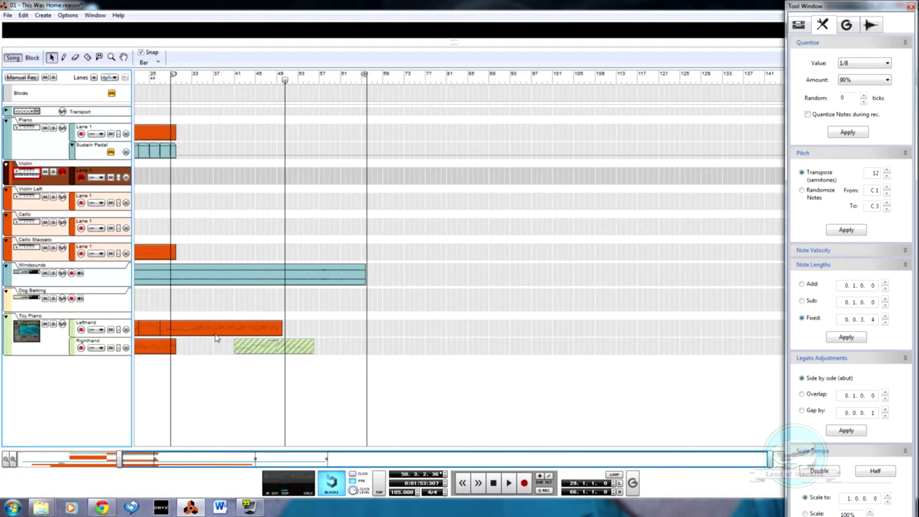
pyautogui.doubleClick(268, 333)
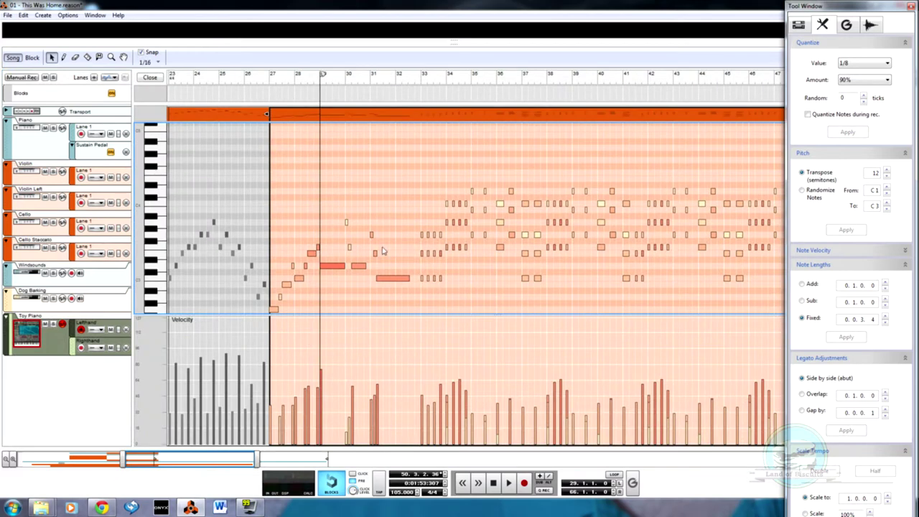
pyautogui.moveTo(423, 166); pyautogui.dragTo(780, 287)
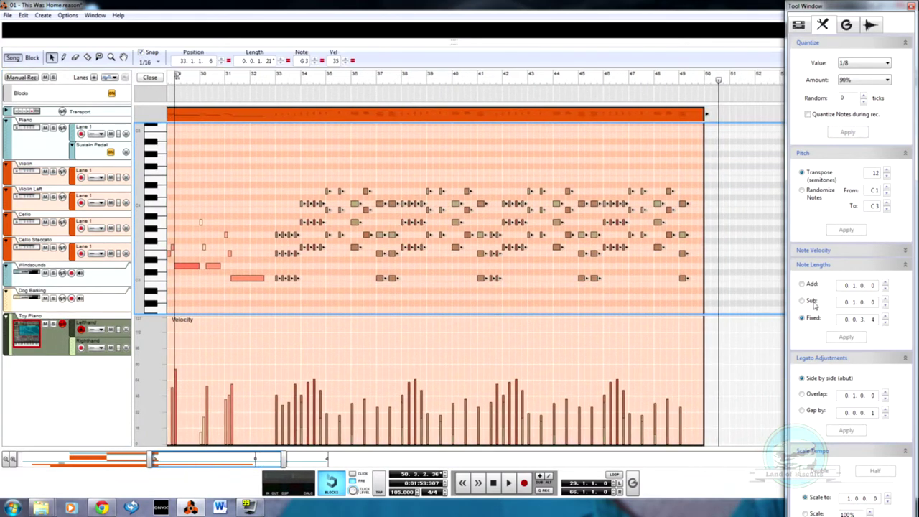
pyautogui.doubleClick(873, 174)
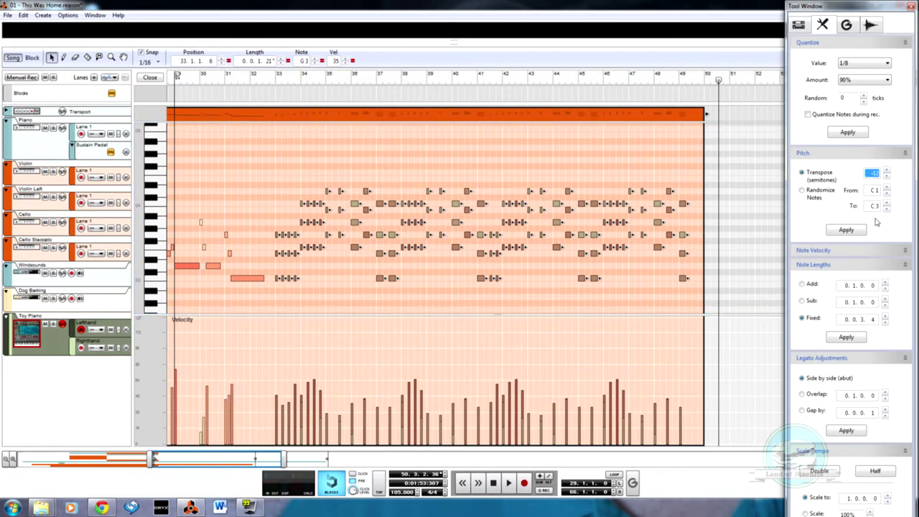
pyautogui.click(848, 229)
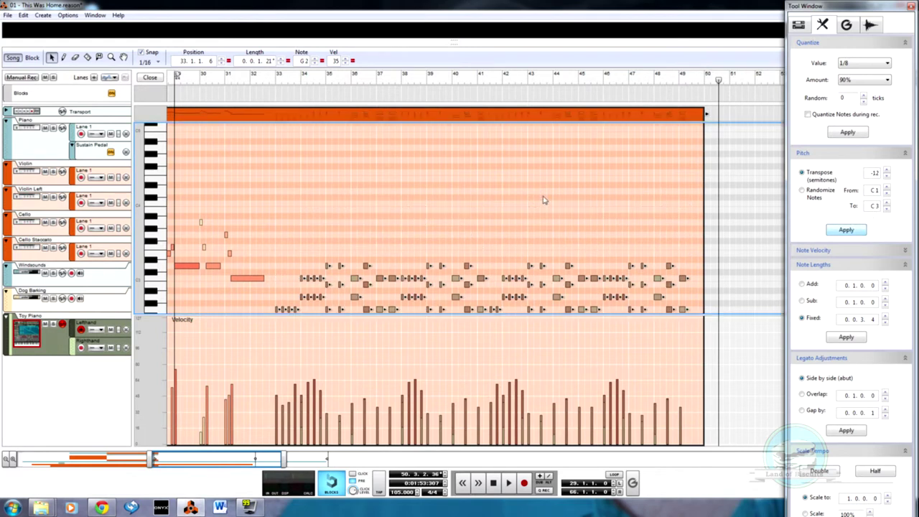
pyautogui.click(149, 77)
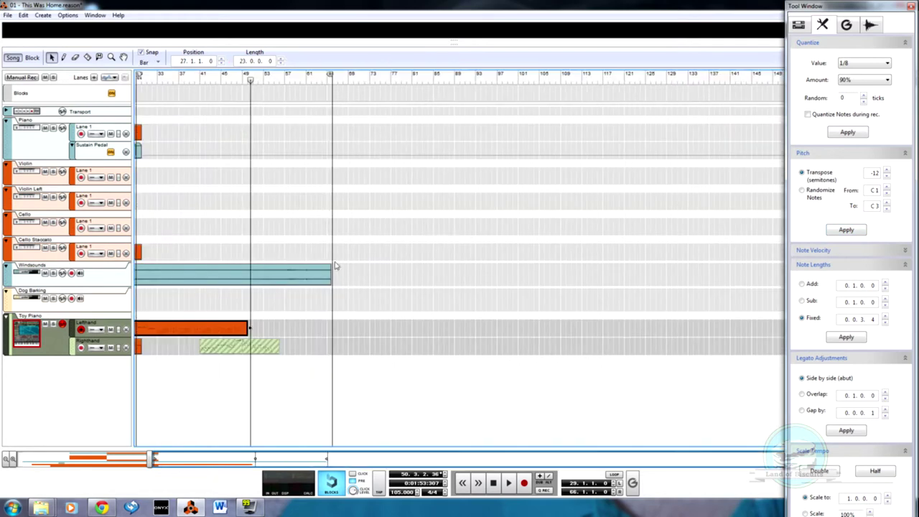
# Step: Unmute both green Righthand clips and move them together so they start at bar 33
pyautogui.press('t')
pyautogui.click(223, 344)
pyautogui.click(267, 346)
pyautogui.press('q')
pyautogui.moveTo(311, 351)
pyautogui.mouseDown()
pyautogui.moveTo(186, 331)
pyautogui.moveTo(226, 352)
pyautogui.moveTo(183, 352)
pyautogui.mouseUp()
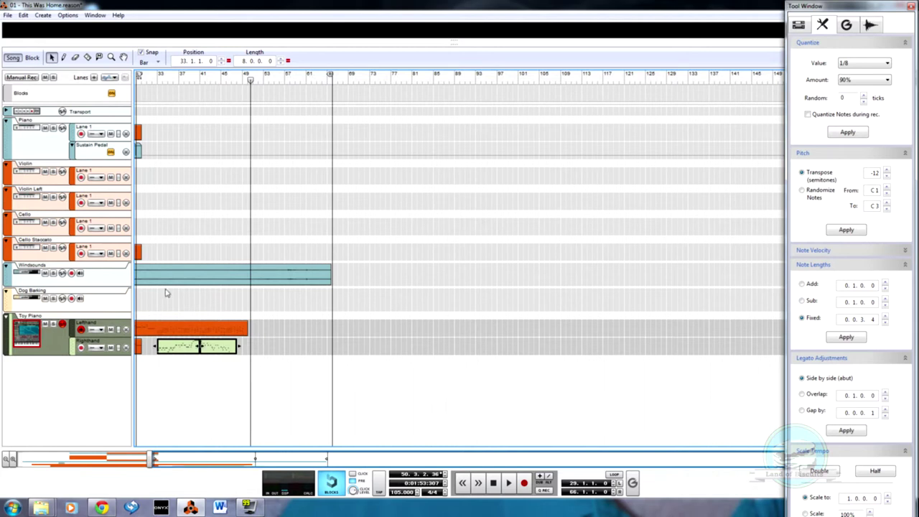
# Step: Play the arrangement from bar 32 to hear the green melody over the left-hand part
pyautogui.click(157, 79)
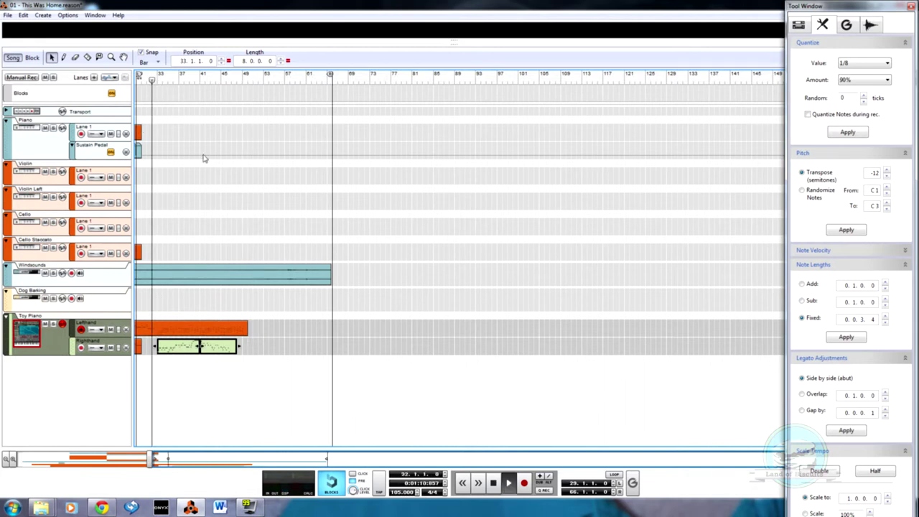
pyautogui.scroll(8, 226, 309)
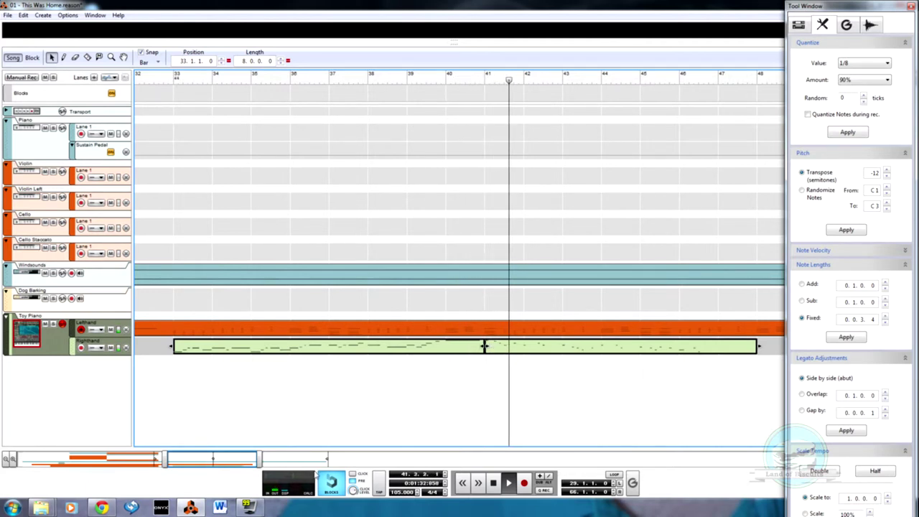
pyautogui.hotkey('ctrl', '-')
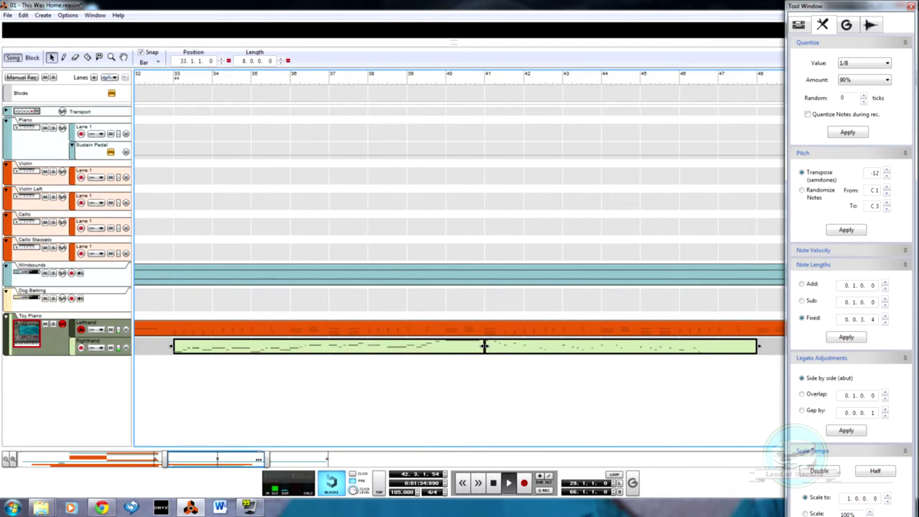
pyautogui.hotkey('ctrl', '-')
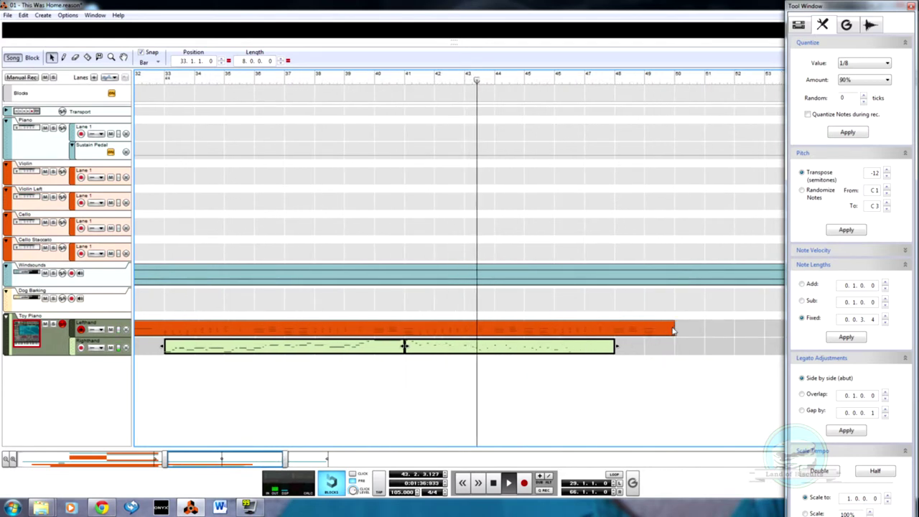
# Step: Split the Toy Piano Lefthand clip at bar 33, where the green Righthand melody begins
pyautogui.press('r')
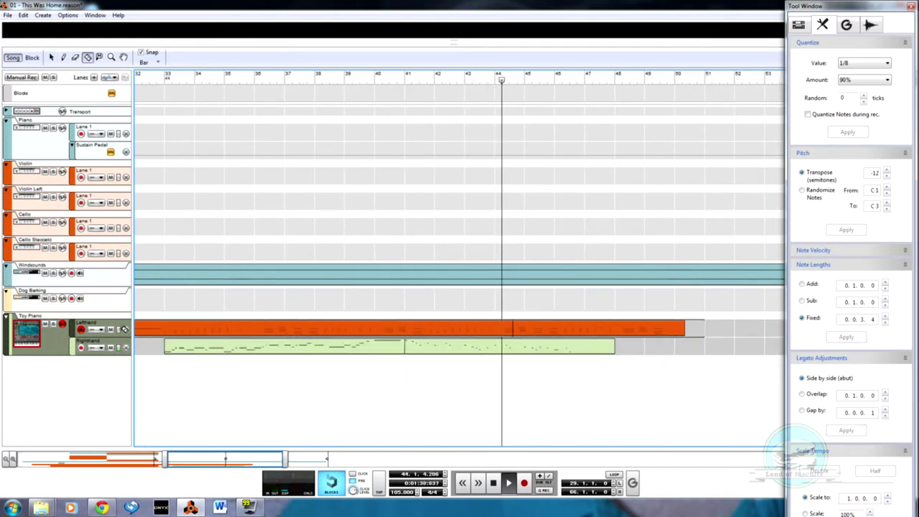
pyautogui.hscroll(-1, 387, 330)
pyautogui.click(208, 341)
pyautogui.hotkey('ctrl', 'z')
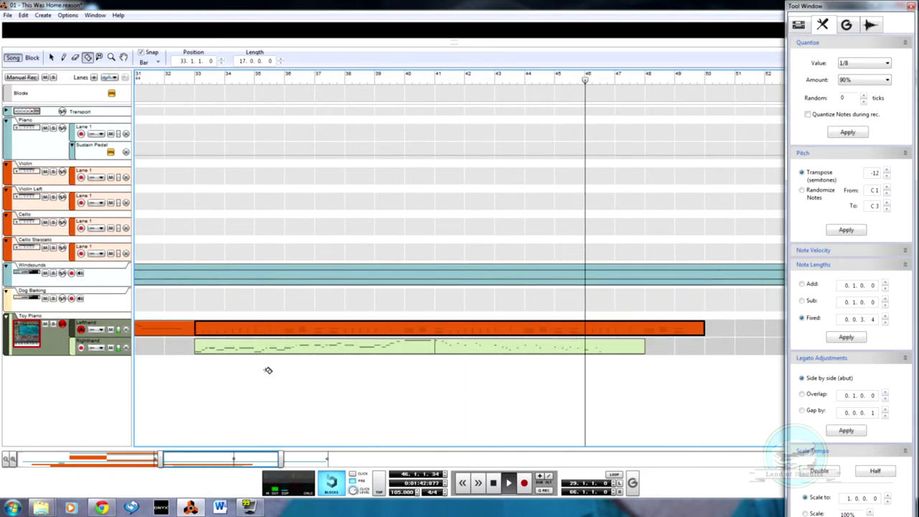
pyautogui.press('q')
pyautogui.scroll(-2, 305, 335)
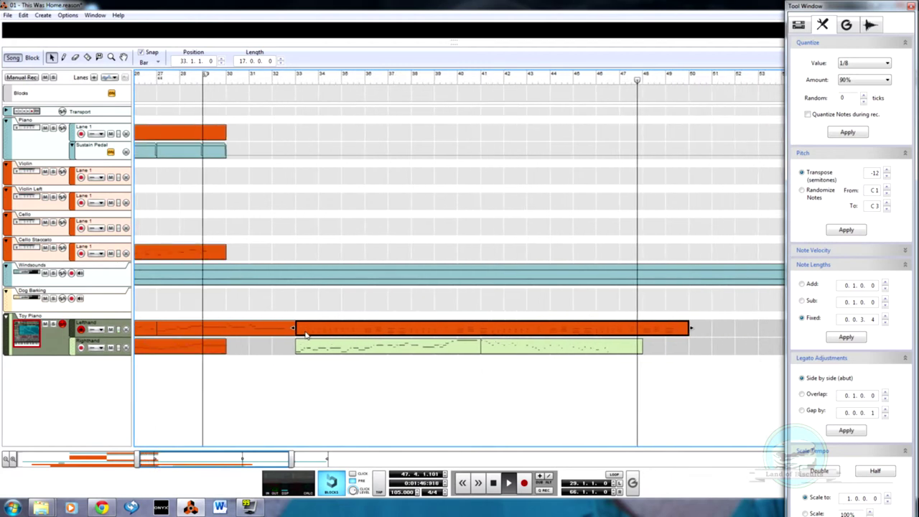
pyautogui.scroll(-1, 384, 357)
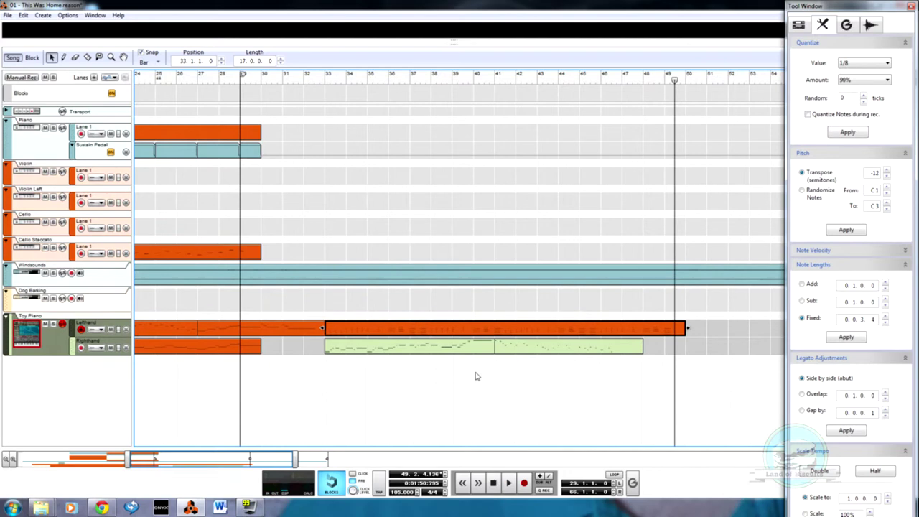
# Step: Compare the notes of the Lefthand clip from bar 33 with those of the first green Righthand clip
pyautogui.doubleClick(454, 332)
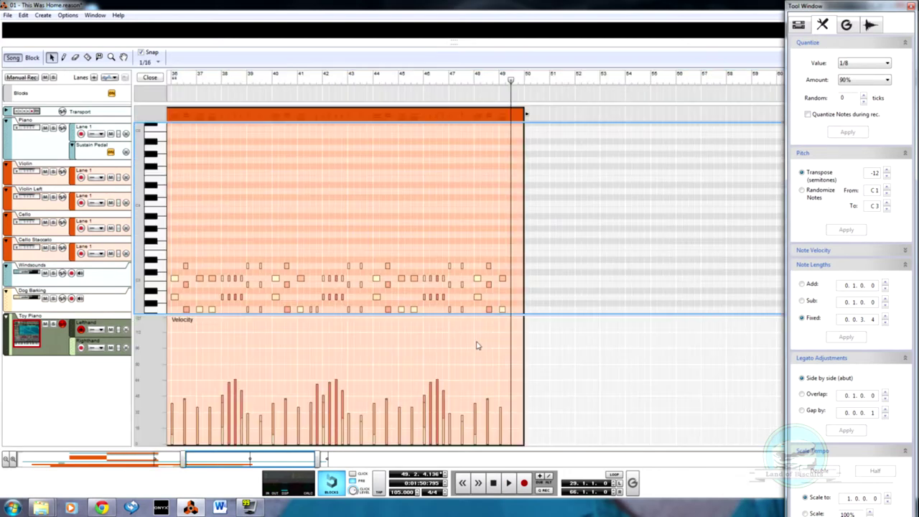
pyautogui.moveTo(218, 454); pyautogui.dragTo(165, 454)
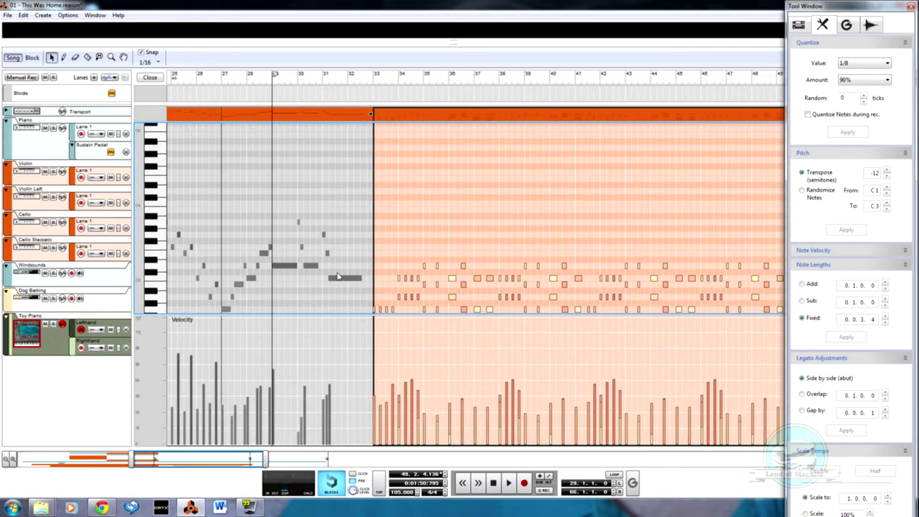
pyautogui.scroll(-3, 391, 259)
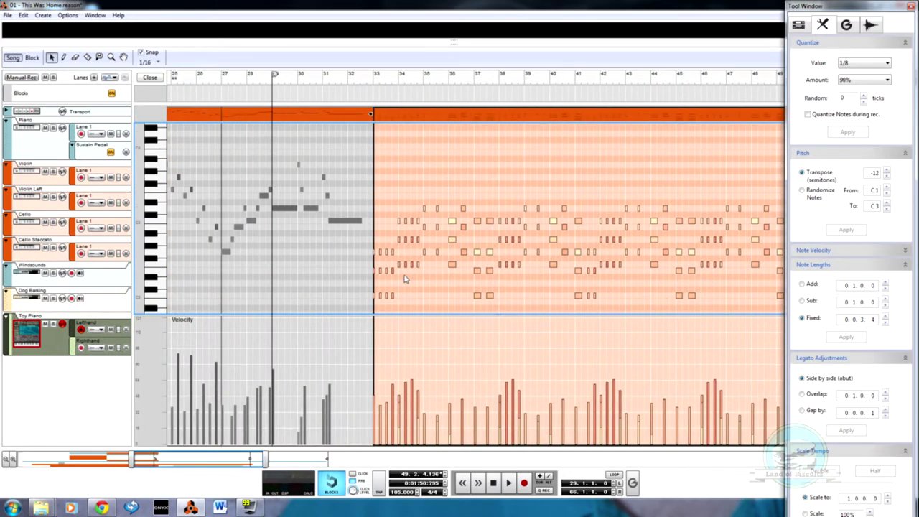
pyautogui.click(149, 77)
pyautogui.doubleClick(345, 348)
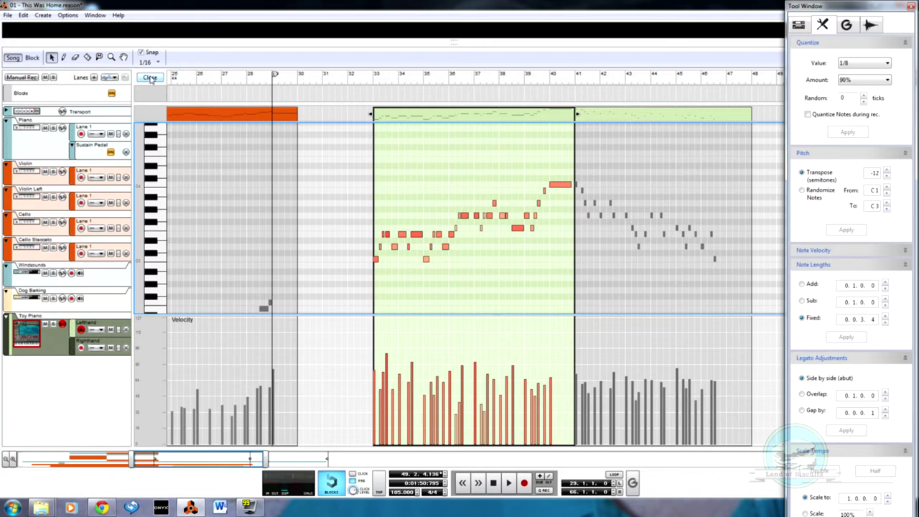
pyautogui.click(150, 77)
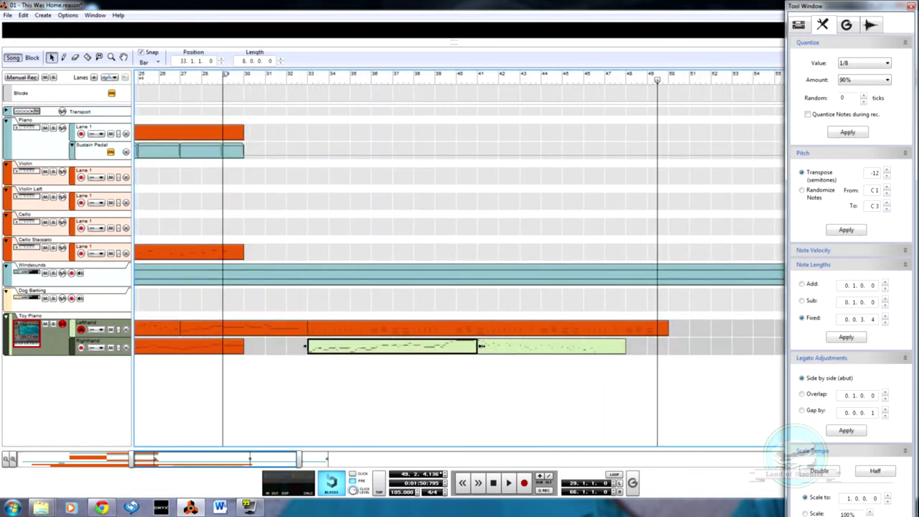
# Step: Examine where the left-hand pattern falls at bars 49 and 41 by placing the playhead there and viewing the clip's notes
pyautogui.doubleClick(486, 330)
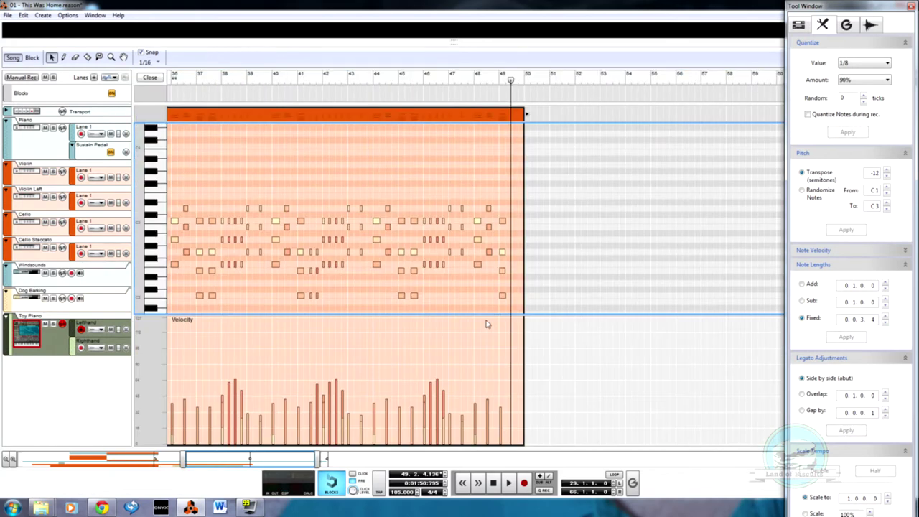
pyautogui.click(499, 80)
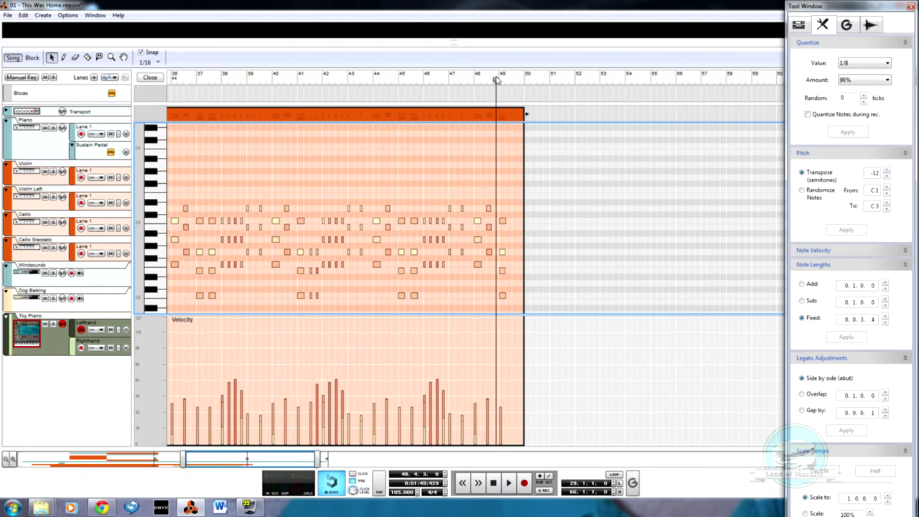
pyautogui.click(150, 78)
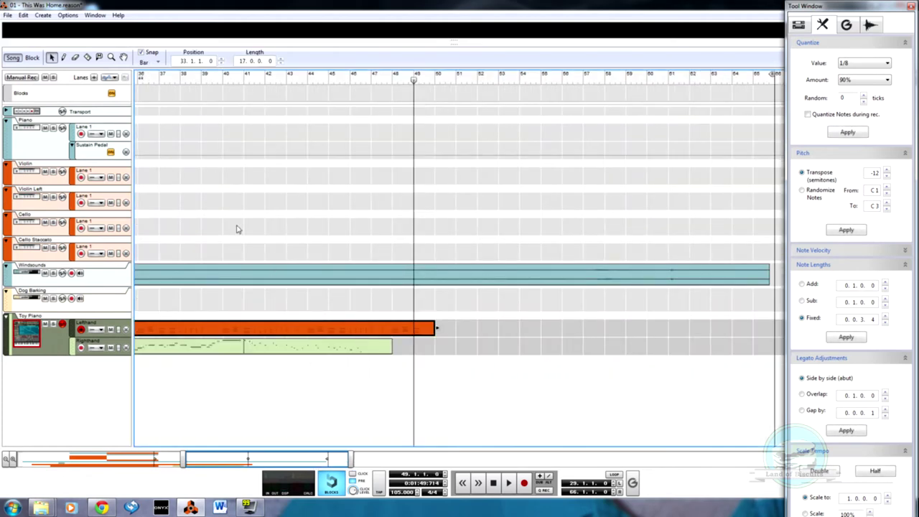
pyautogui.click(243, 80)
pyautogui.doubleClick(250, 334)
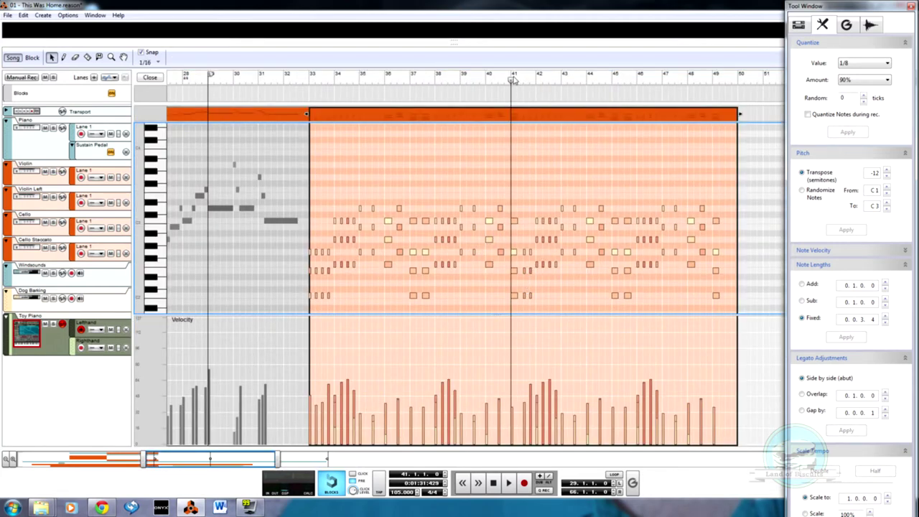
pyautogui.click(150, 77)
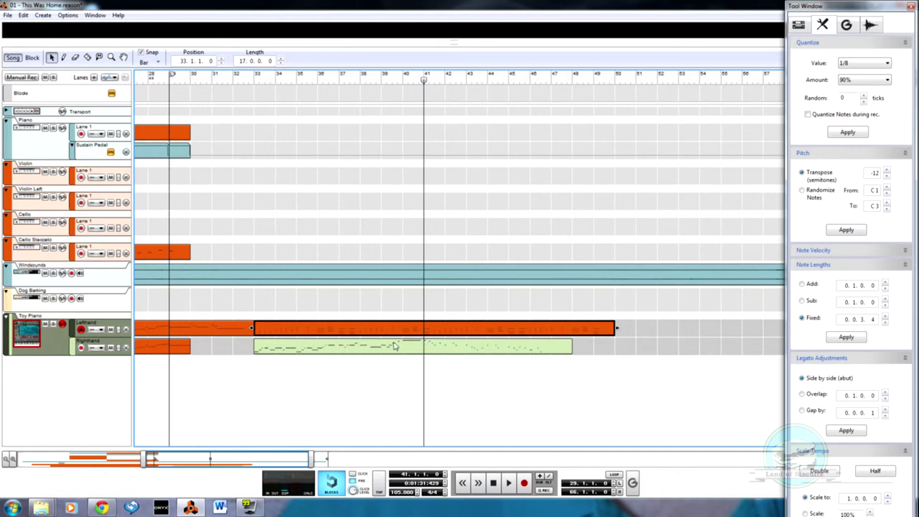
# Step: Examine the notes of the second green Righthand clip and play it from bar 41 to its last note
pyautogui.doubleClick(554, 351)
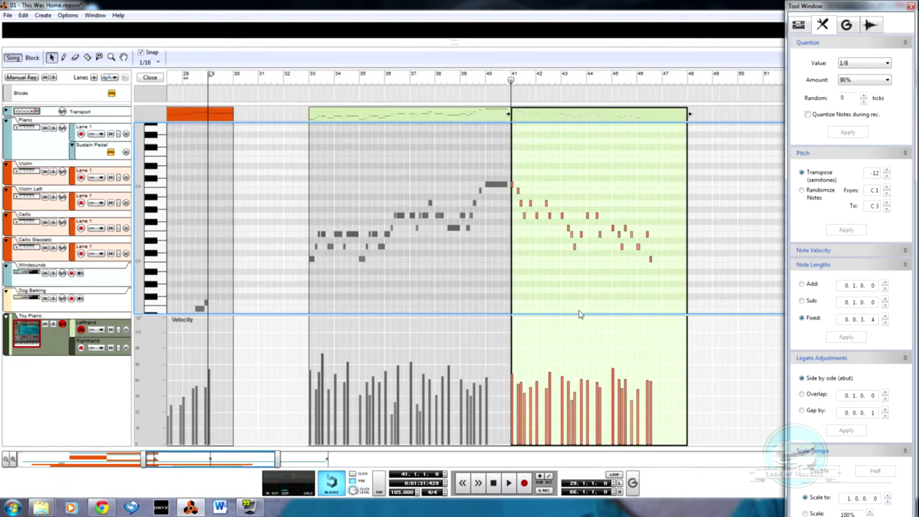
pyautogui.click(150, 78)
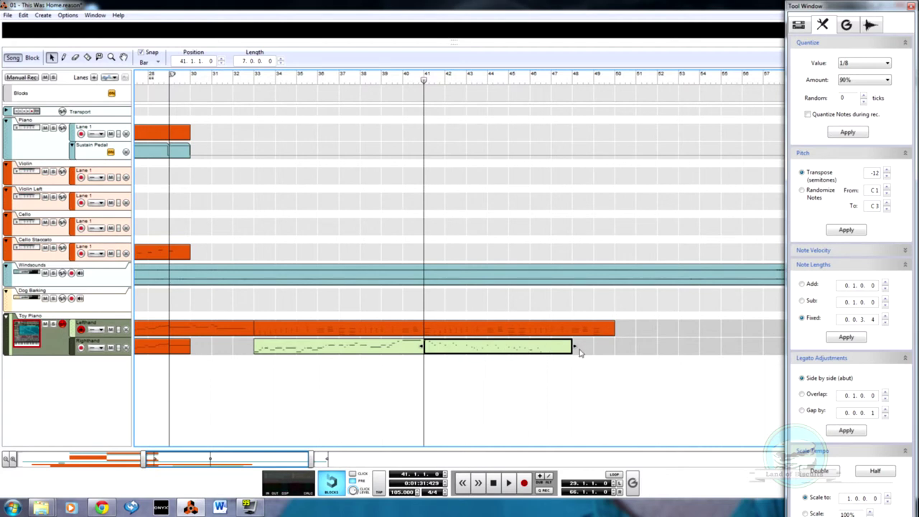
pyautogui.doubleClick(560, 349)
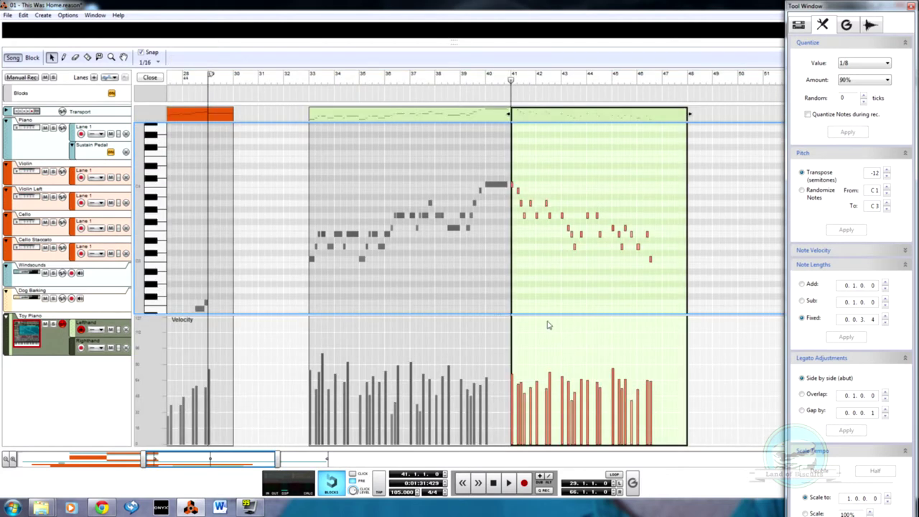
pyautogui.press('space')
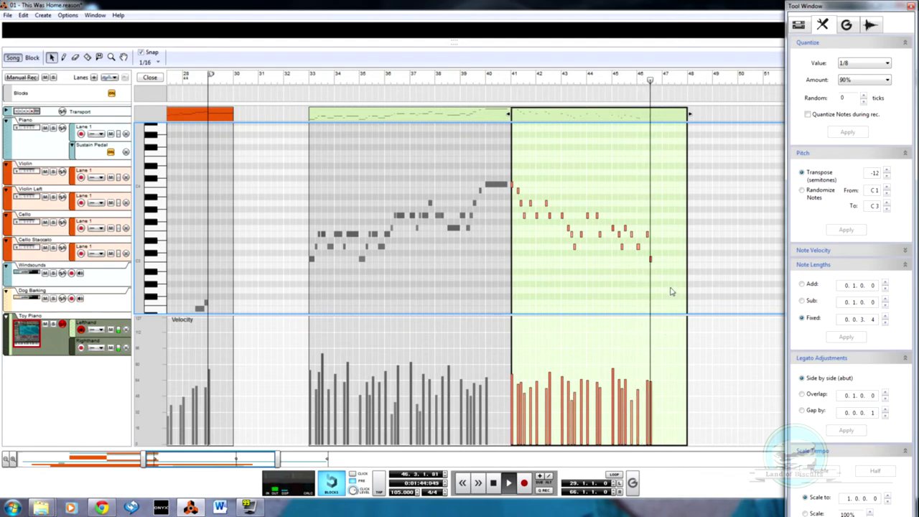
pyautogui.press('space')
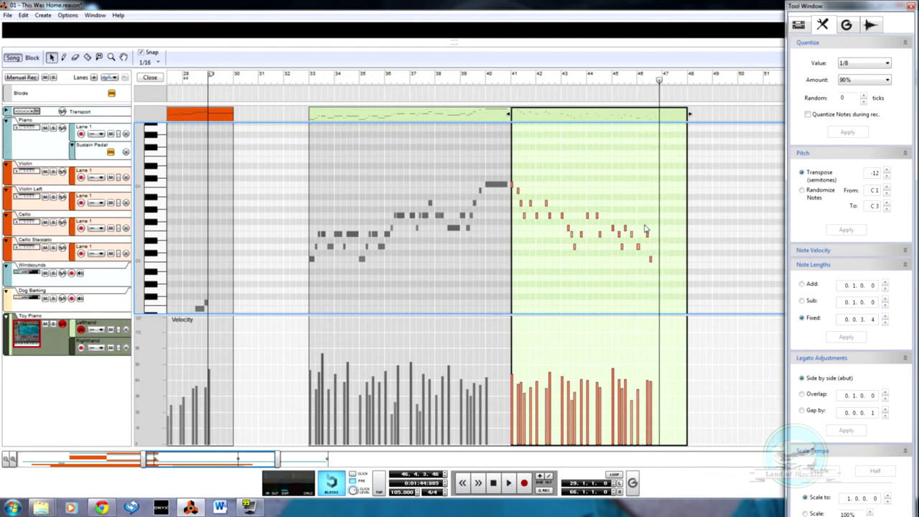
pyautogui.click(149, 78)
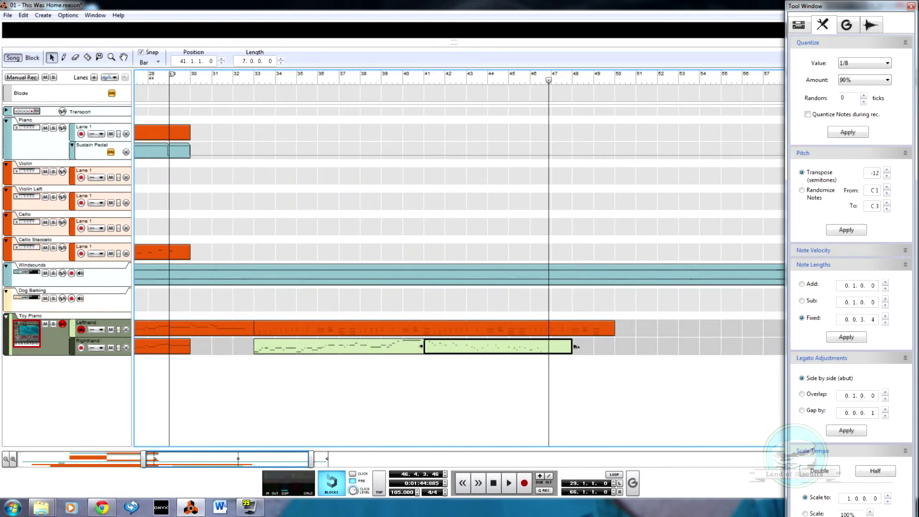
# Step: Extend the second green Righthand clip to bar 50 and add a short C3 note at bar 49 with velocity 43
pyautogui.moveTo(572, 347); pyautogui.dragTo(615, 347)
pyautogui.doubleClick(610, 353)
pyautogui.press('w')
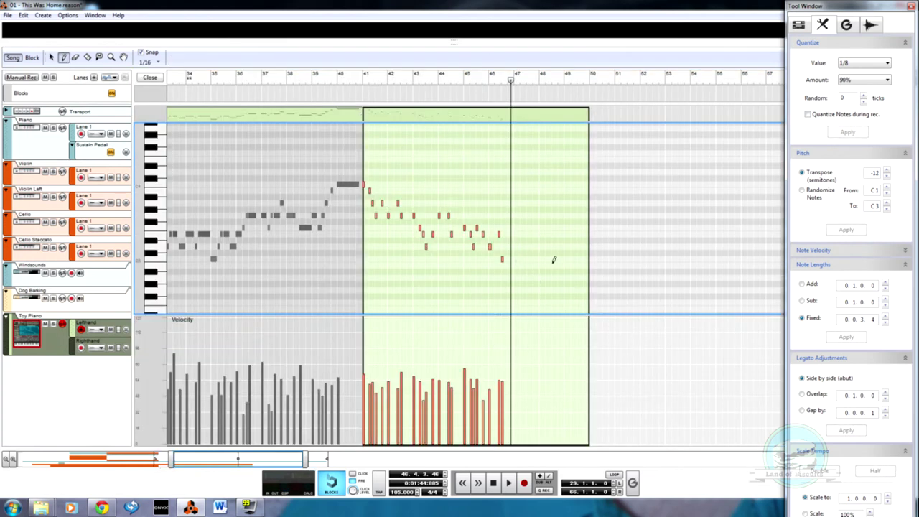
pyautogui.click(565, 258)
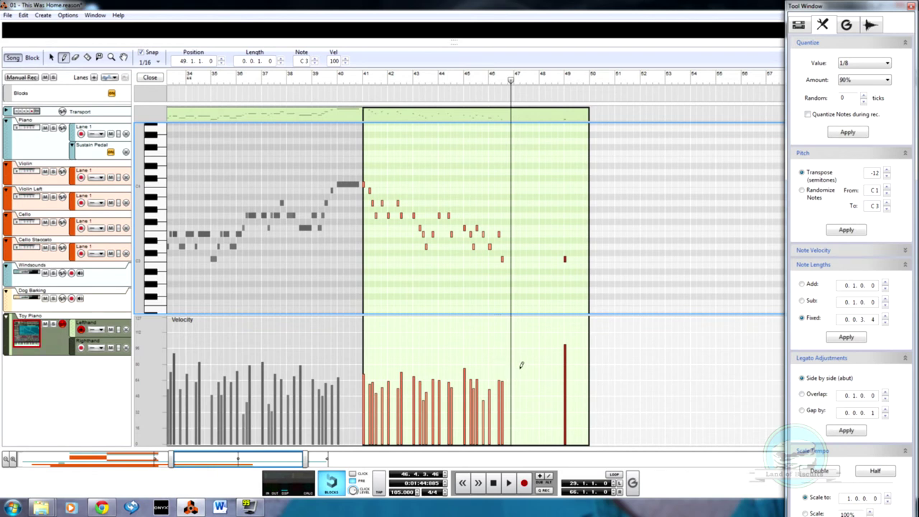
pyautogui.moveTo(544, 382); pyautogui.dragTo(564, 404)
pyautogui.press('q')
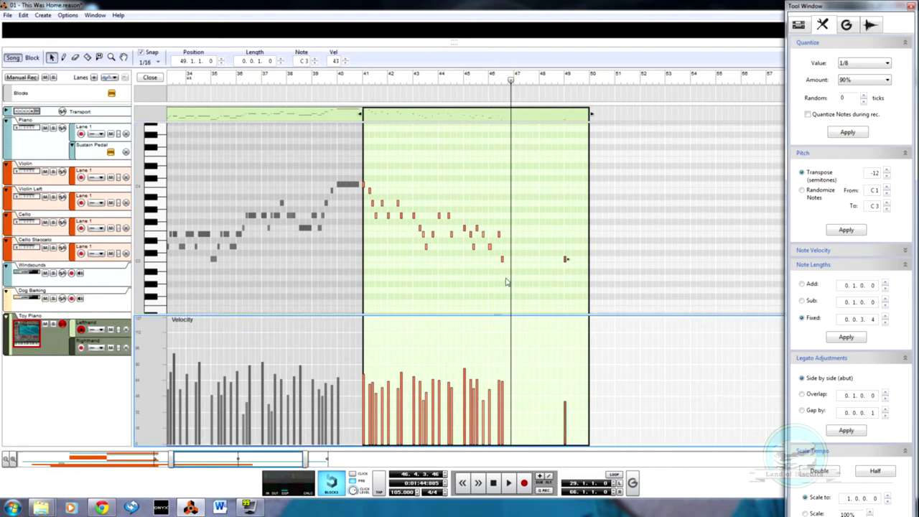
# Step: Set the left locator and the playhead to bar 41, where the second green Righthand clip starts
pyautogui.click(503, 259)
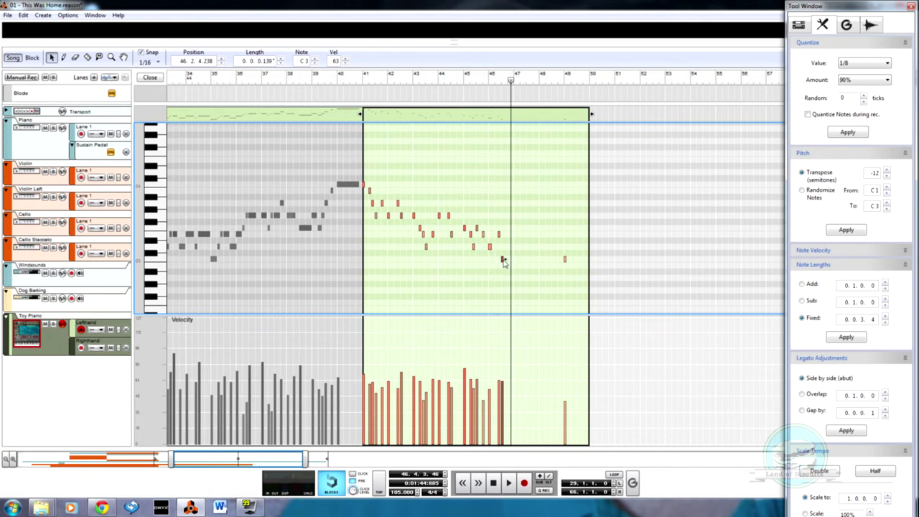
pyautogui.keyDown('alt'); pyautogui.click(364, 83); pyautogui.keyUp('alt')
pyautogui.click(363, 83)
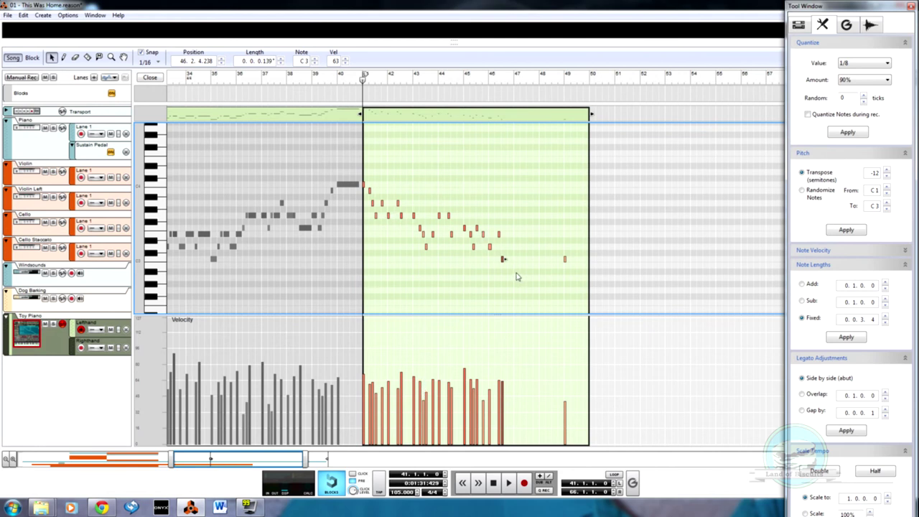
pyautogui.click(150, 77)
# Step: Try muting the second green Righthand clip and unmute it again
pyautogui.press('t')
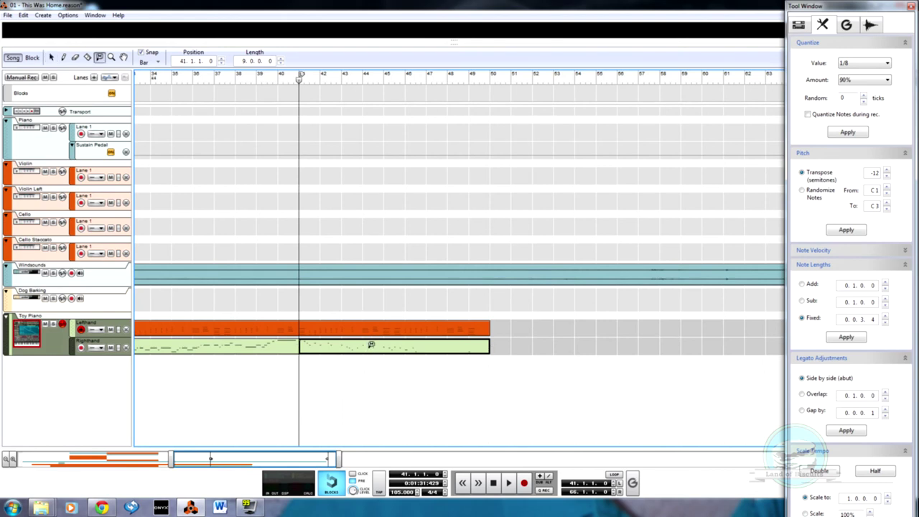
pyautogui.click(371, 345)
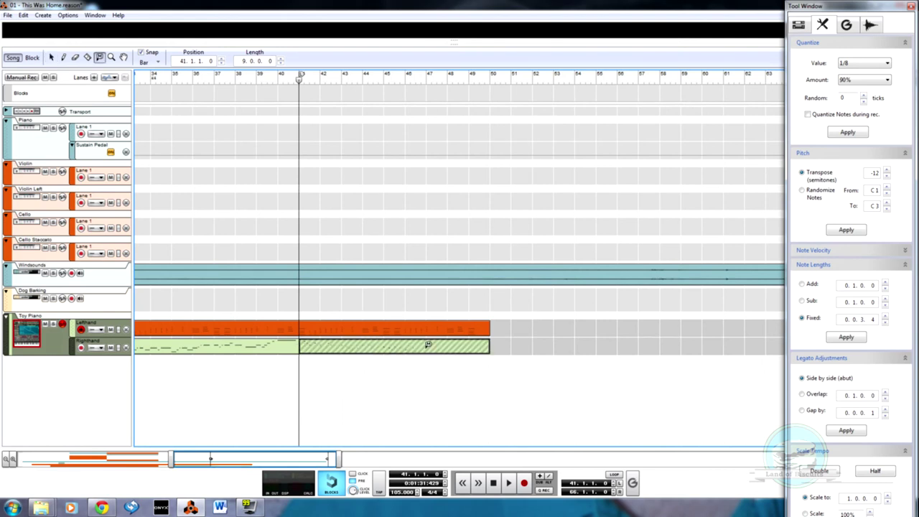
pyautogui.click(434, 347)
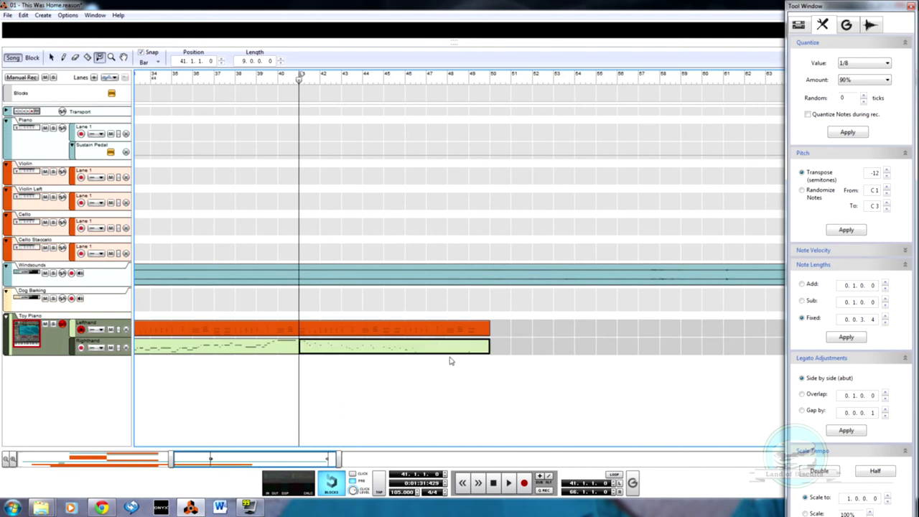
pyautogui.press('q')
# Step: Move the left locator to bar 1 at the start of the song
pyautogui.moveTo(170, 460); pyautogui.dragTo(23, 459)
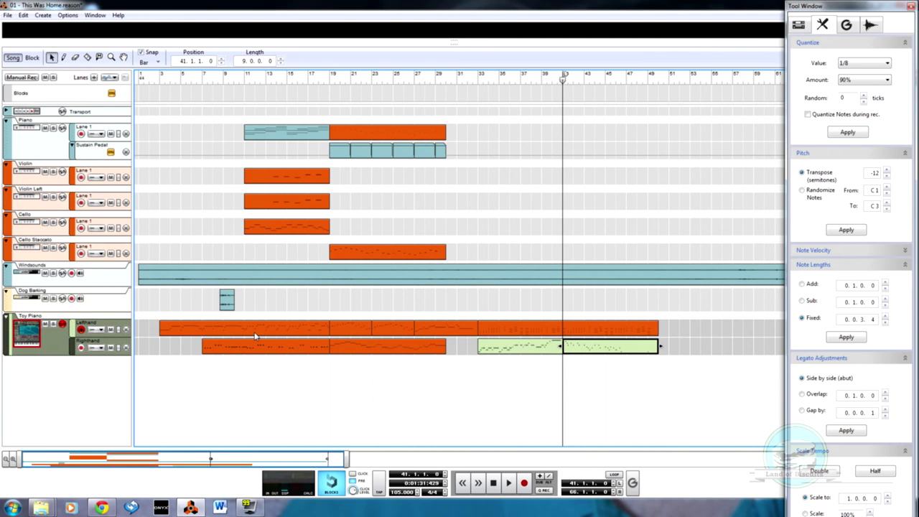
pyautogui.moveTo(564, 75); pyautogui.dragTo(57, 98)
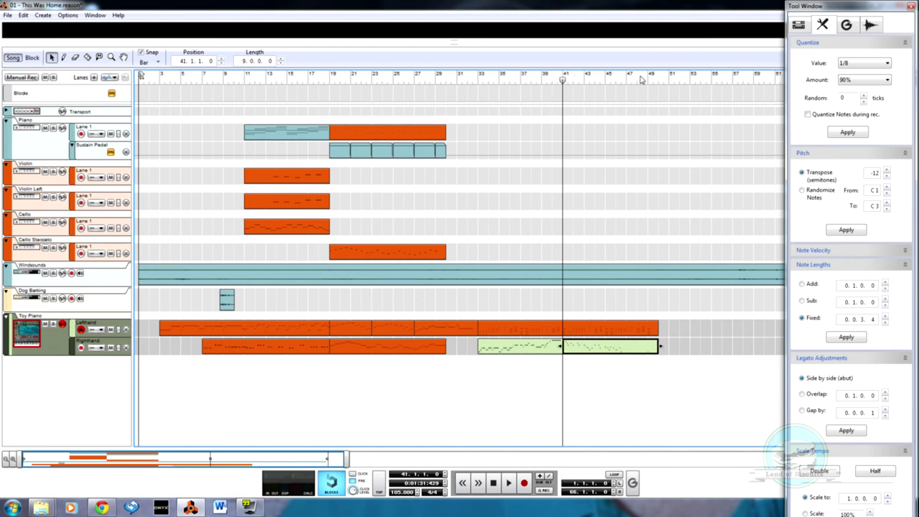